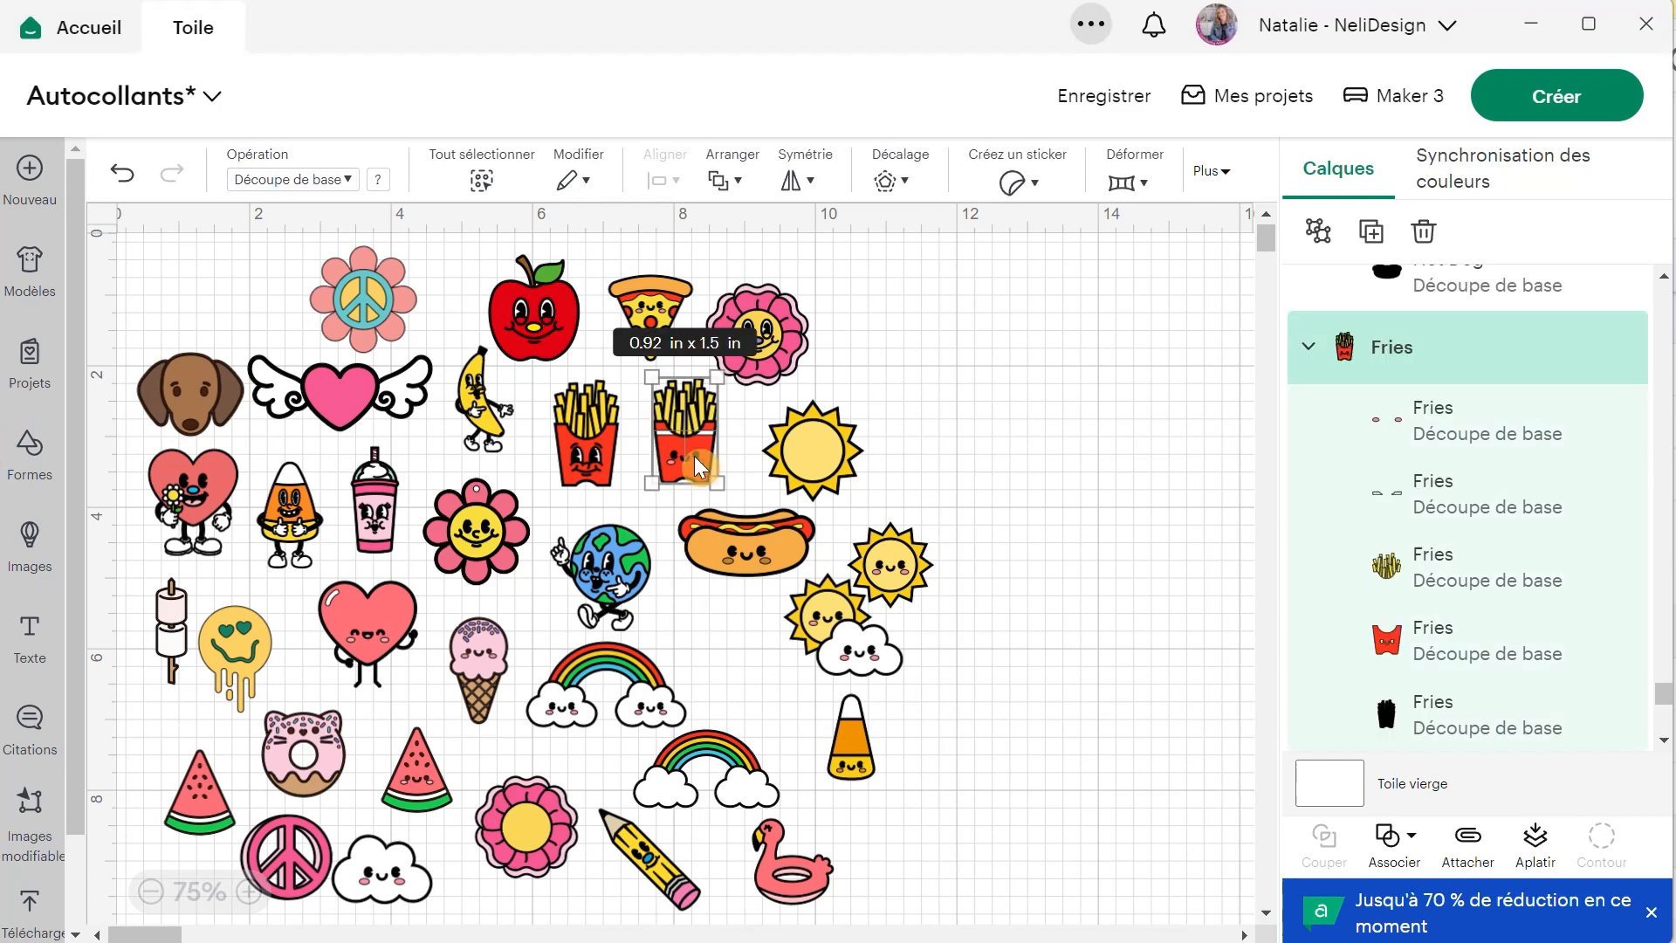
# Place a copy of the smiling fries design in the empty canvas area beyond the suns.
pyautogui.moveTo(694, 456); pyautogui.dragTo(1065, 471)
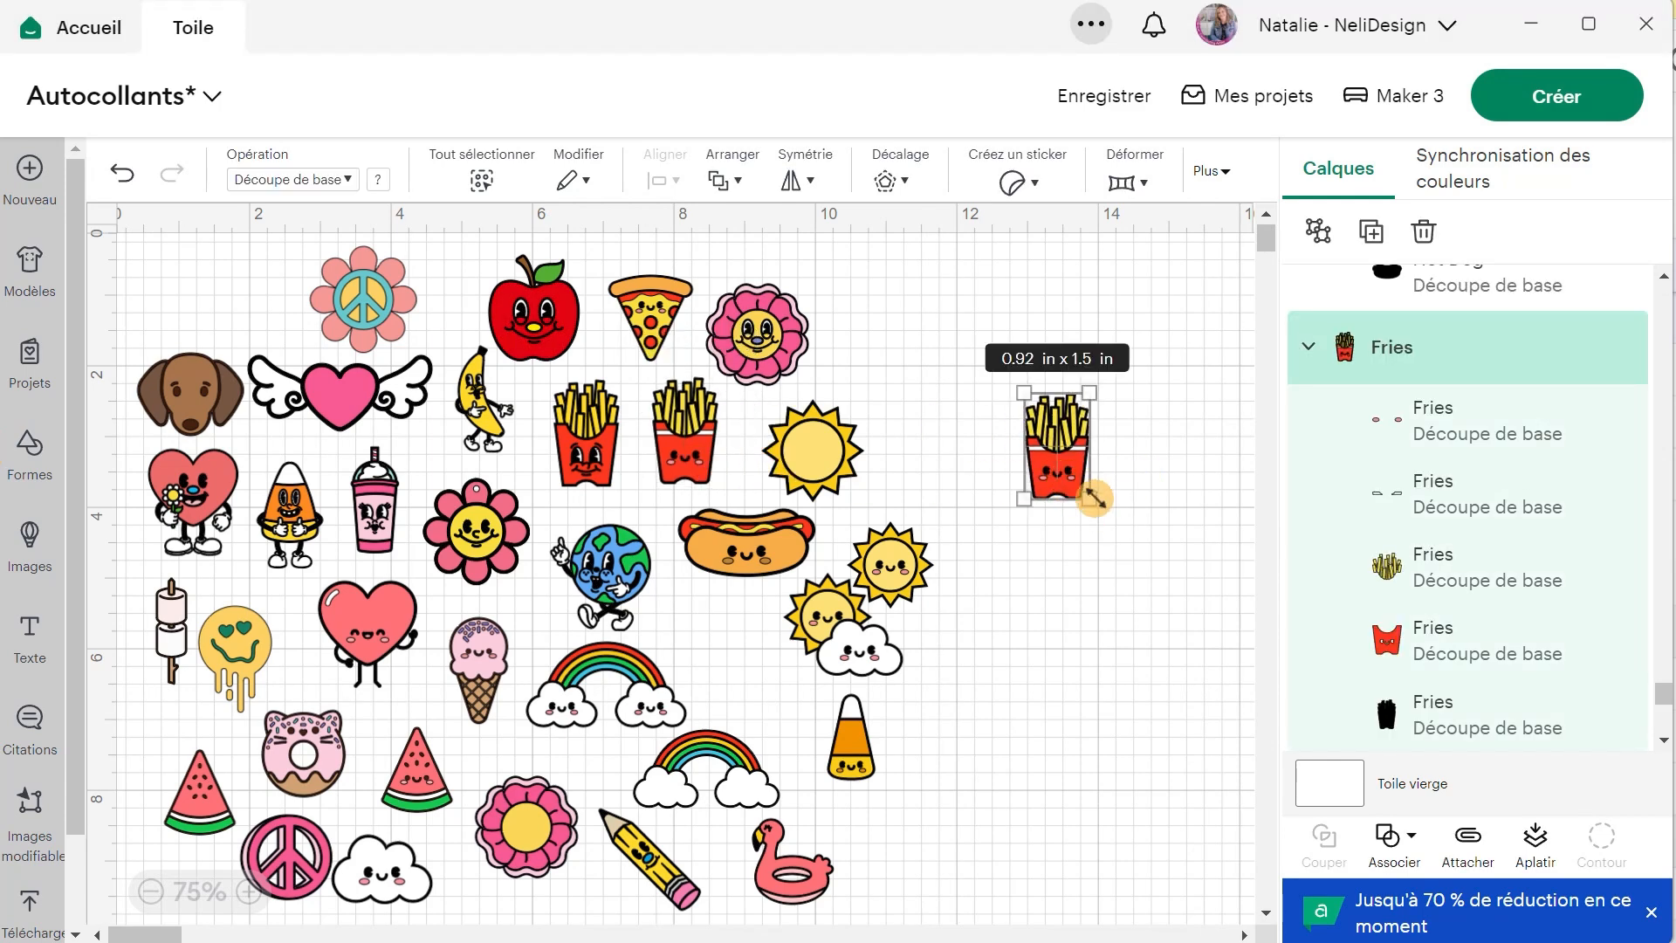
pyautogui.scroll(5, 1091, 491)
pyautogui.moveTo(997, 422); pyautogui.dragTo(924, 570)
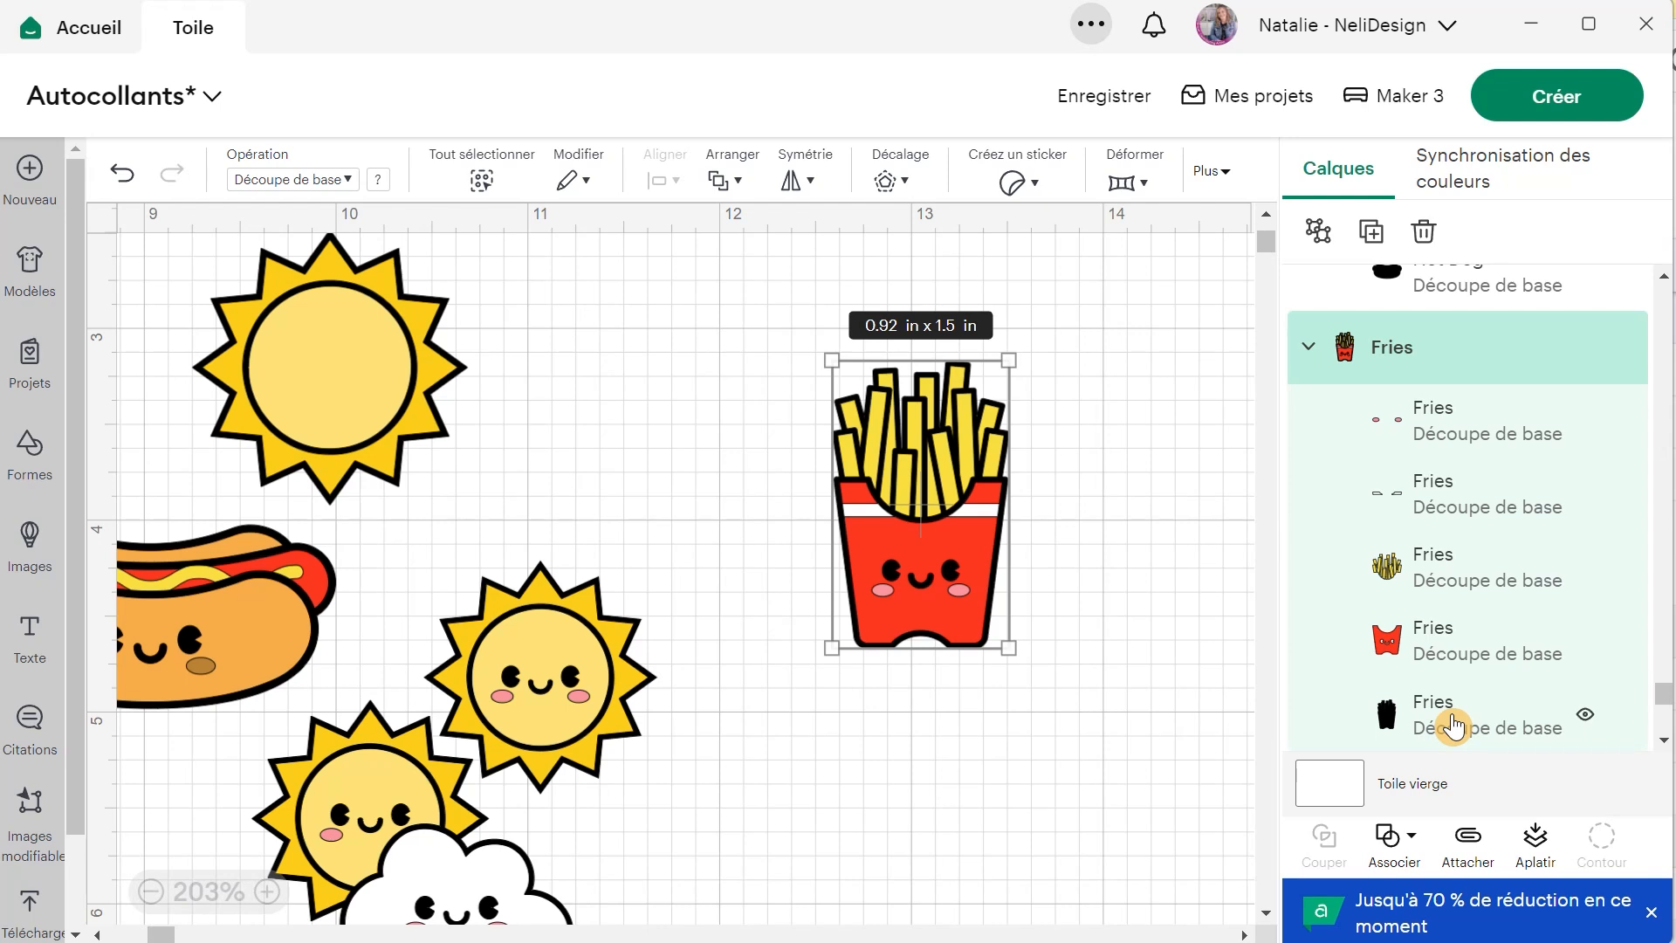
# Add a narrow offset with rounded corners and welded offsets around the copied fries design.
pyautogui.click(888, 184)
pyautogui.moveTo(919, 291); pyautogui.dragTo(896, 312)
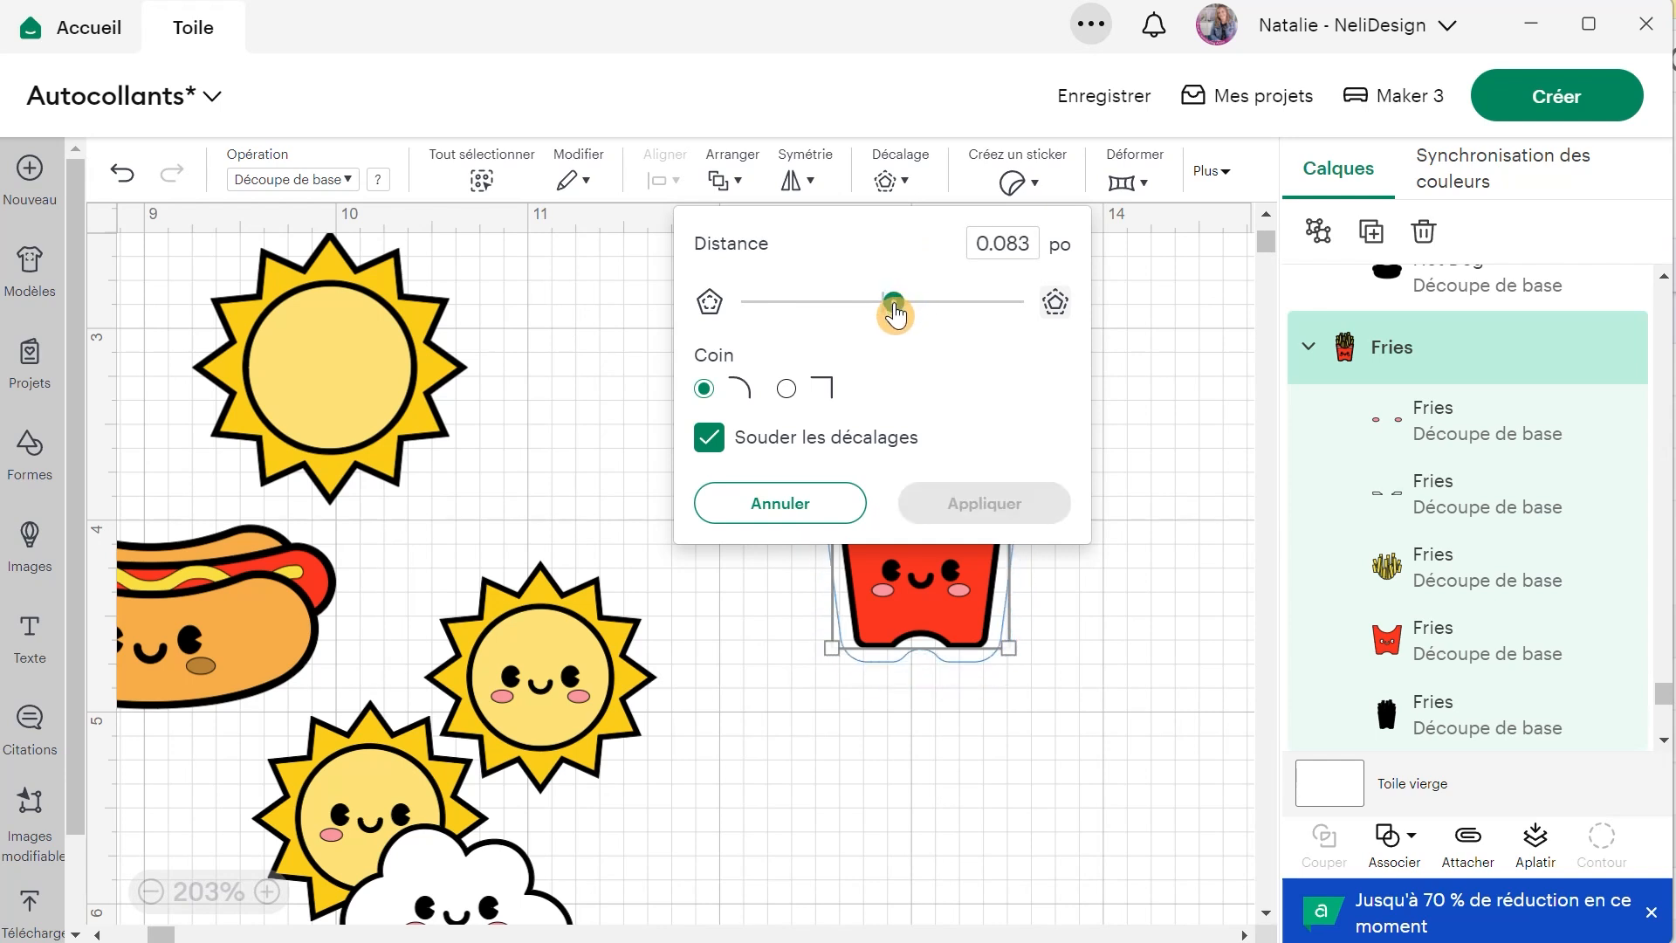
pyautogui.click(998, 517)
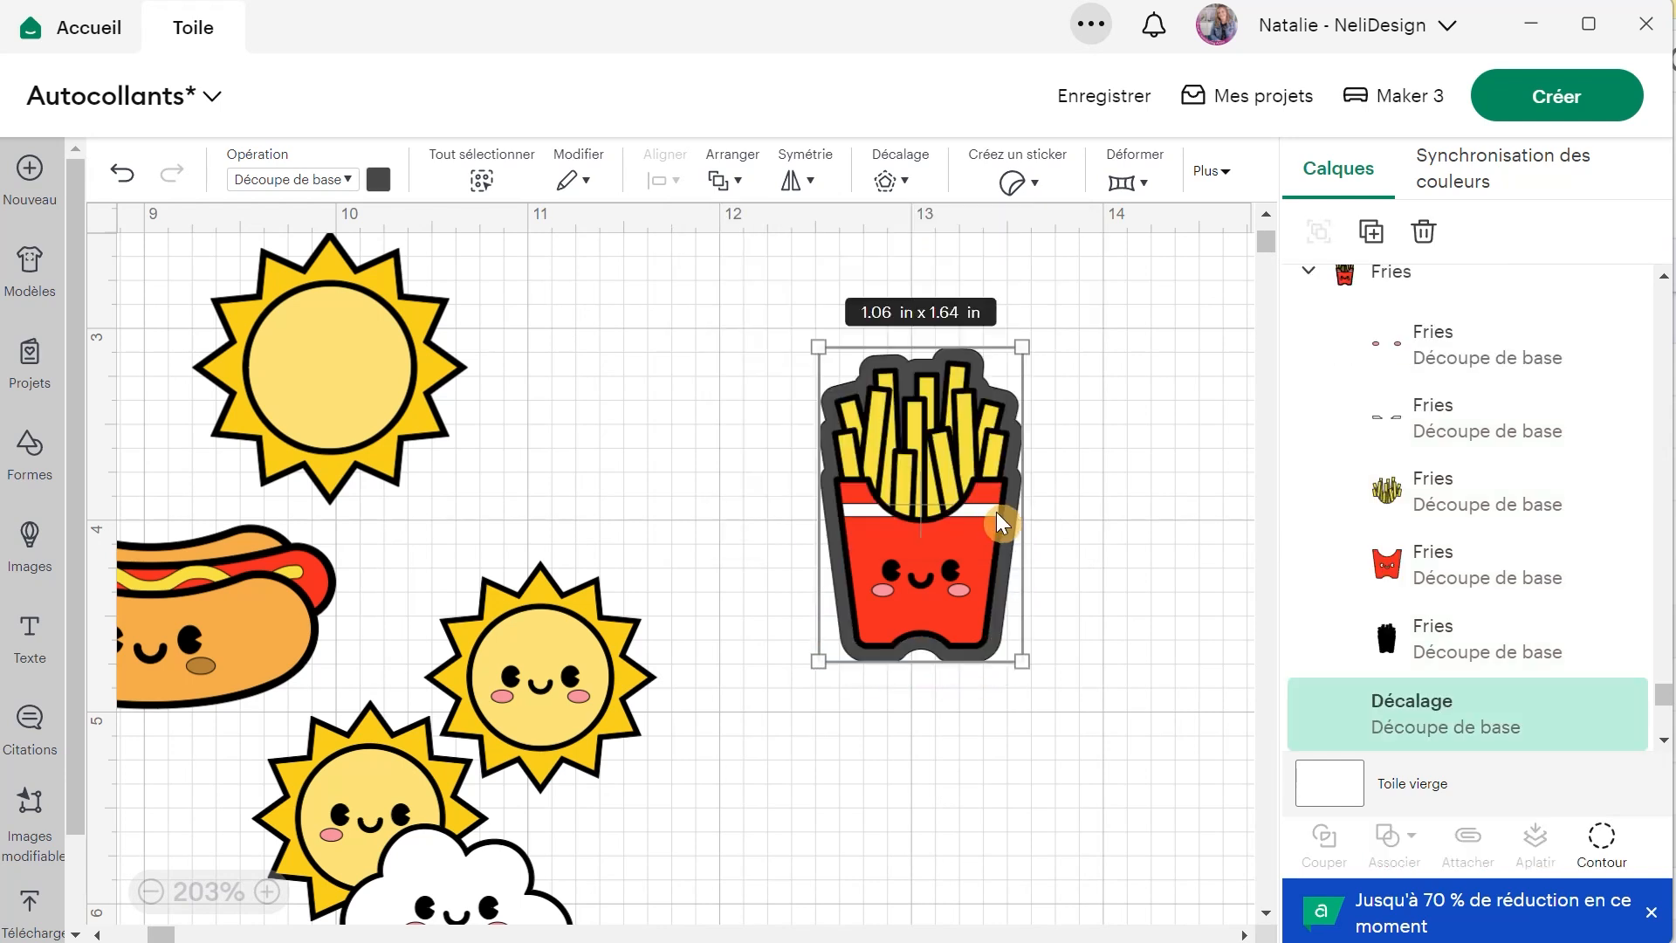
# Recolour the offset white and flatten it together with the fries design.
pyautogui.click(378, 179)
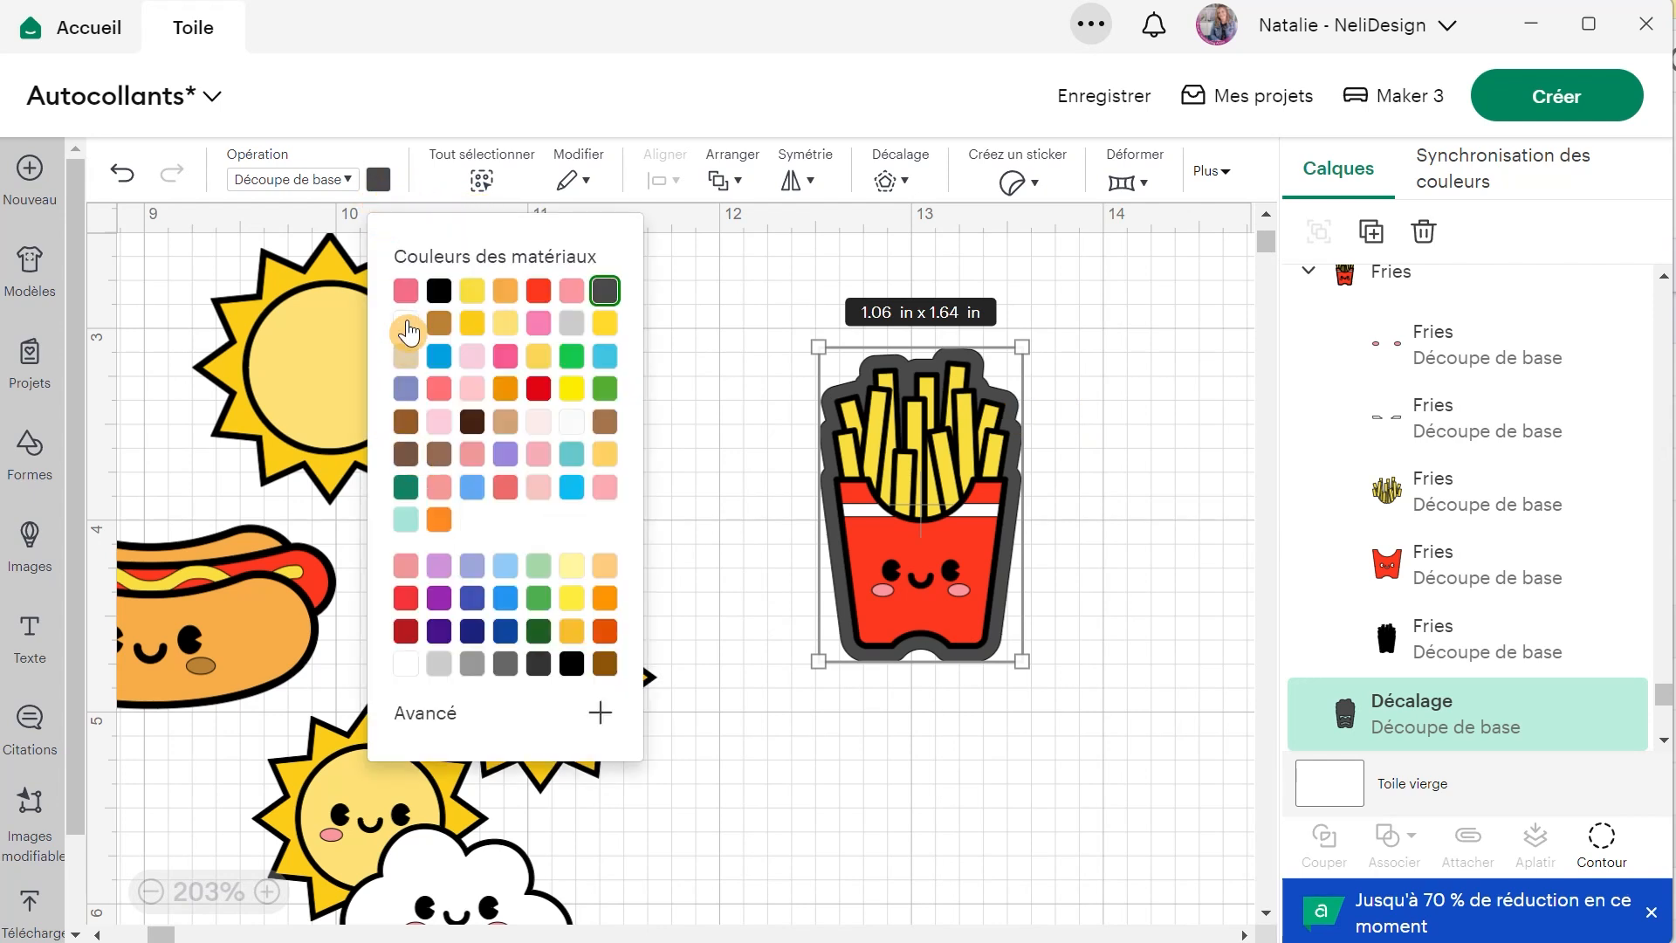
pyautogui.click(407, 325)
pyautogui.click(1056, 539)
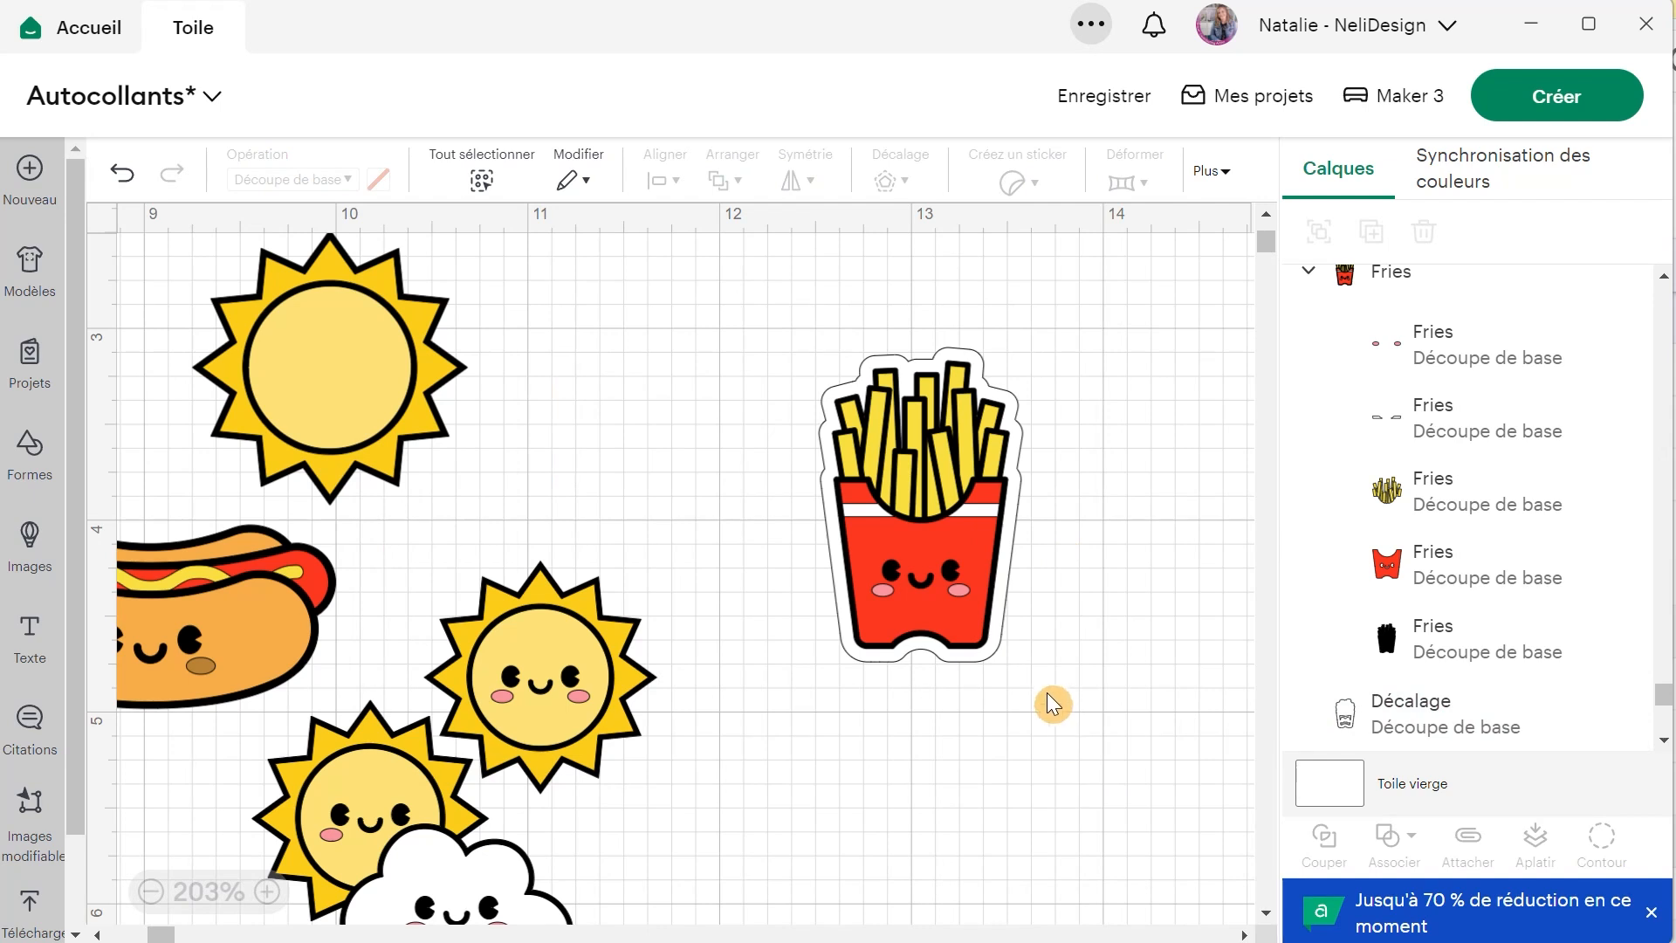
pyautogui.moveTo(981, 617); pyautogui.dragTo(790, 434)
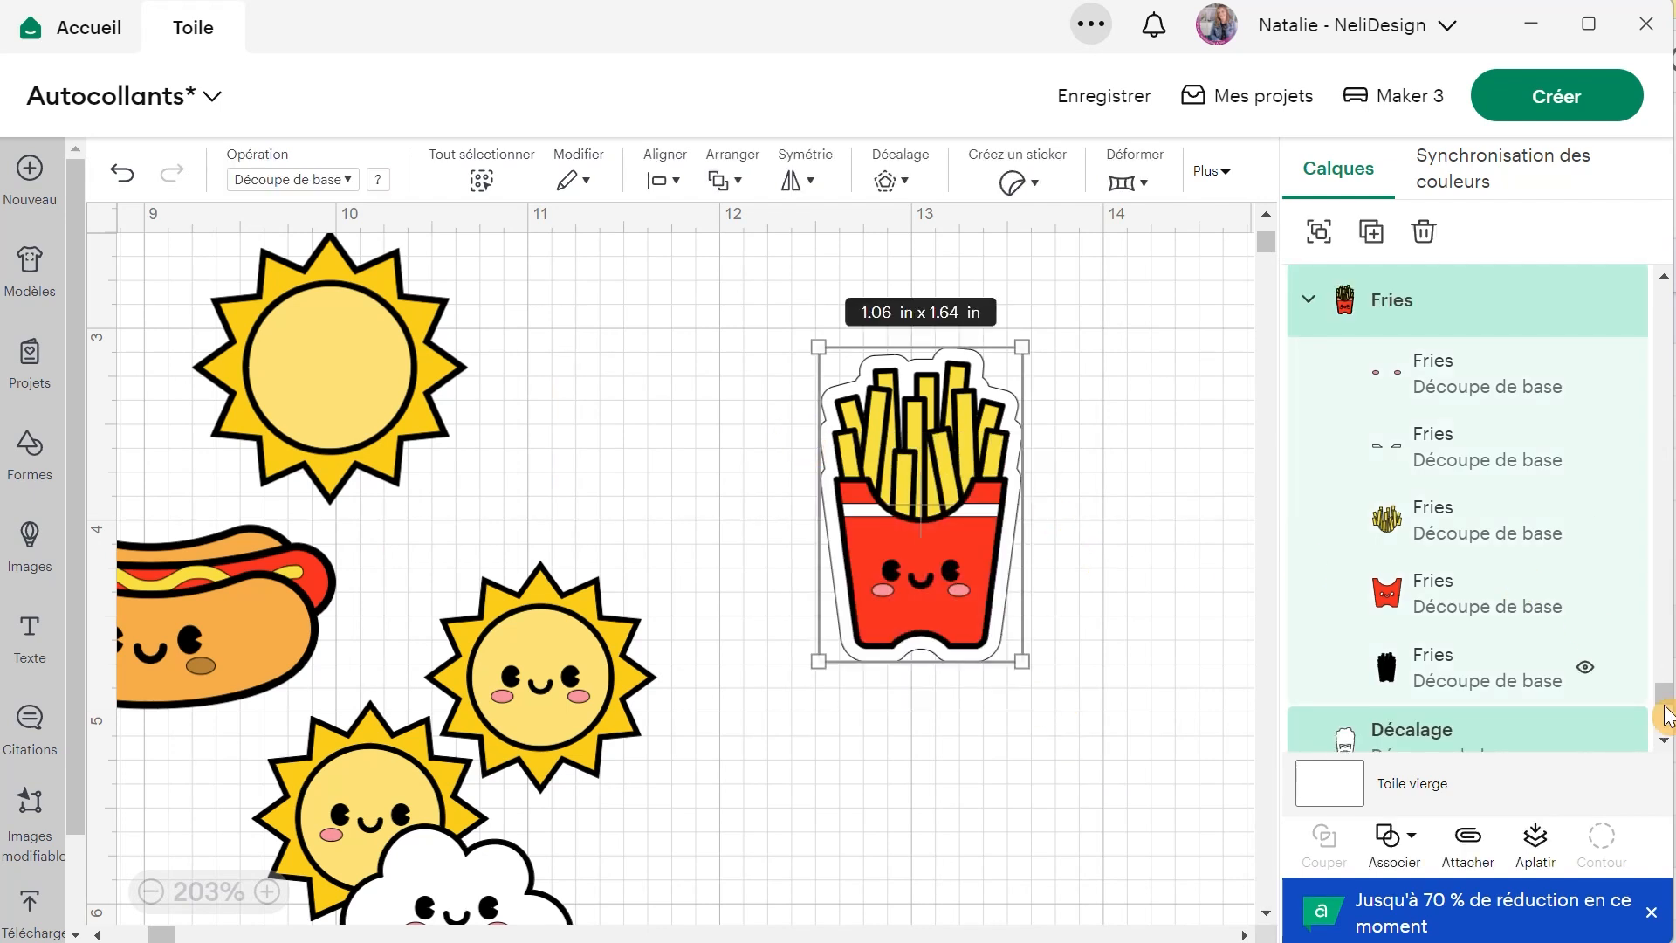
pyautogui.click(1520, 848)
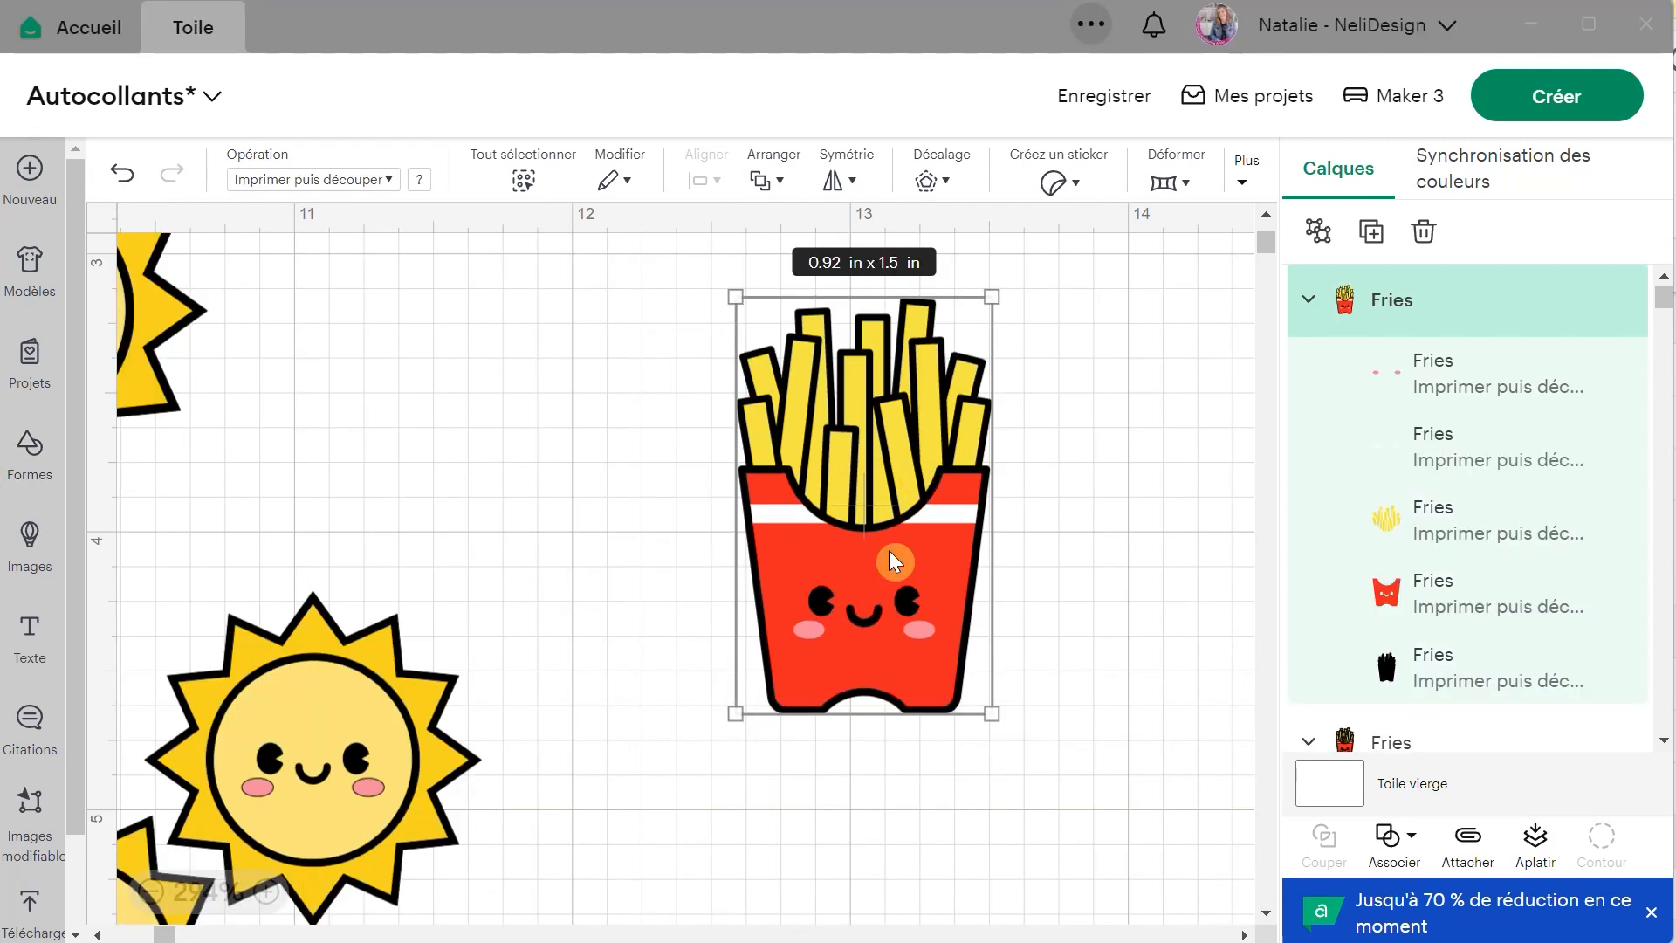
# Start a sticker from the fries design using the Découpe pleine chair cut type.
pyautogui.click(1059, 181)
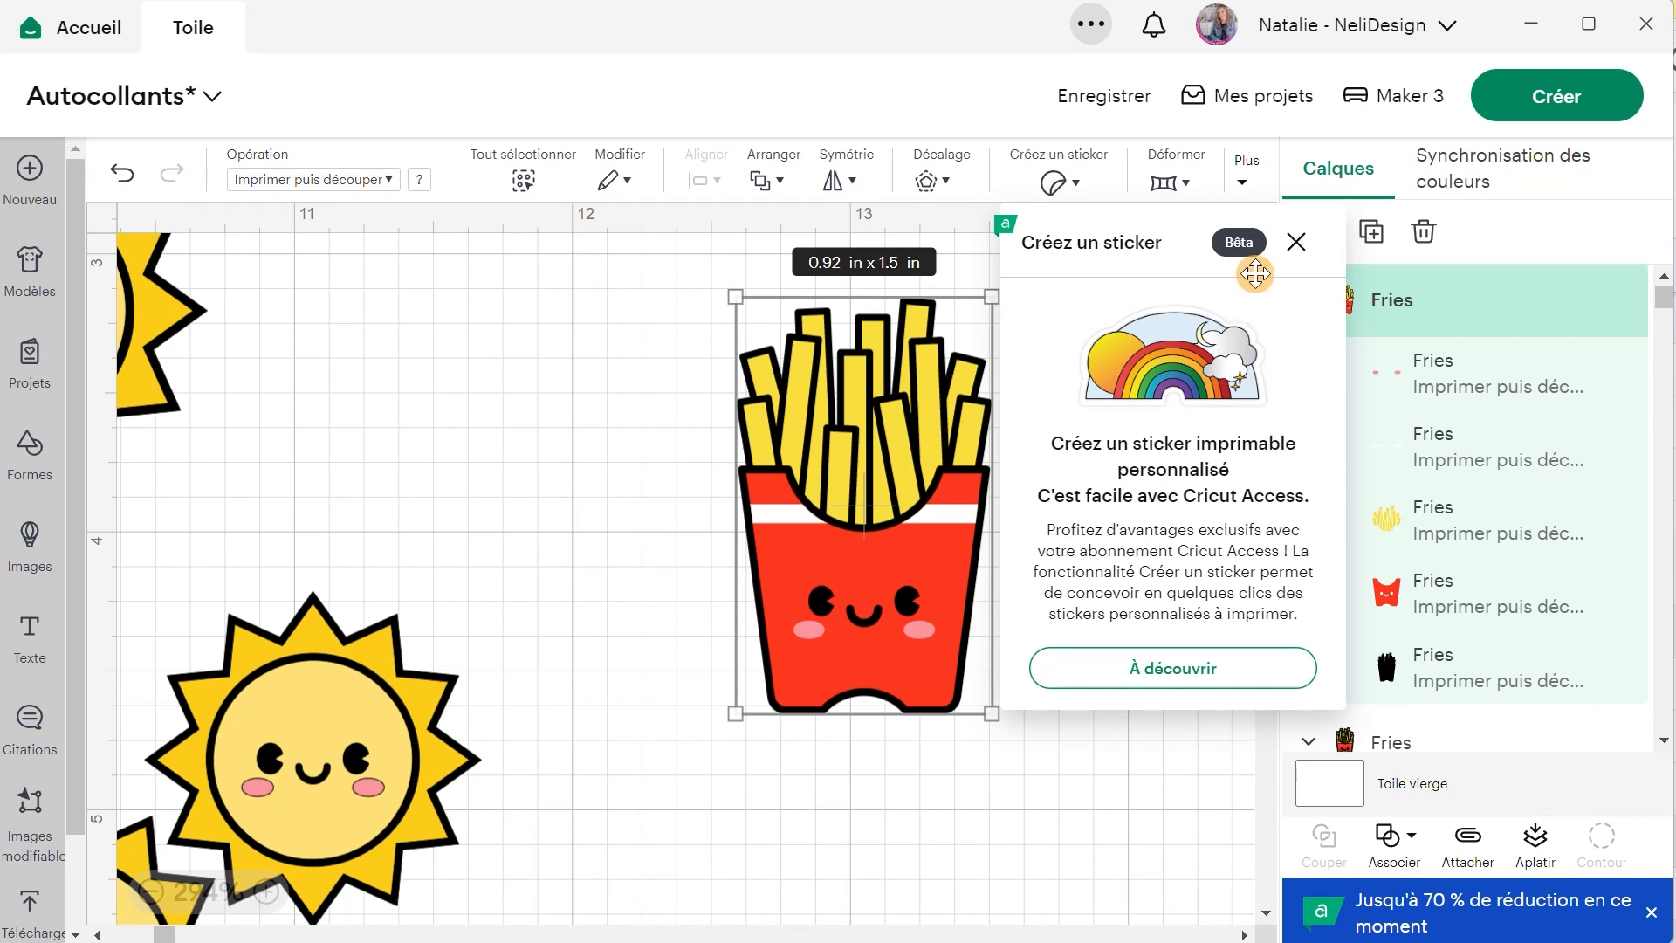
pyautogui.click(1213, 689)
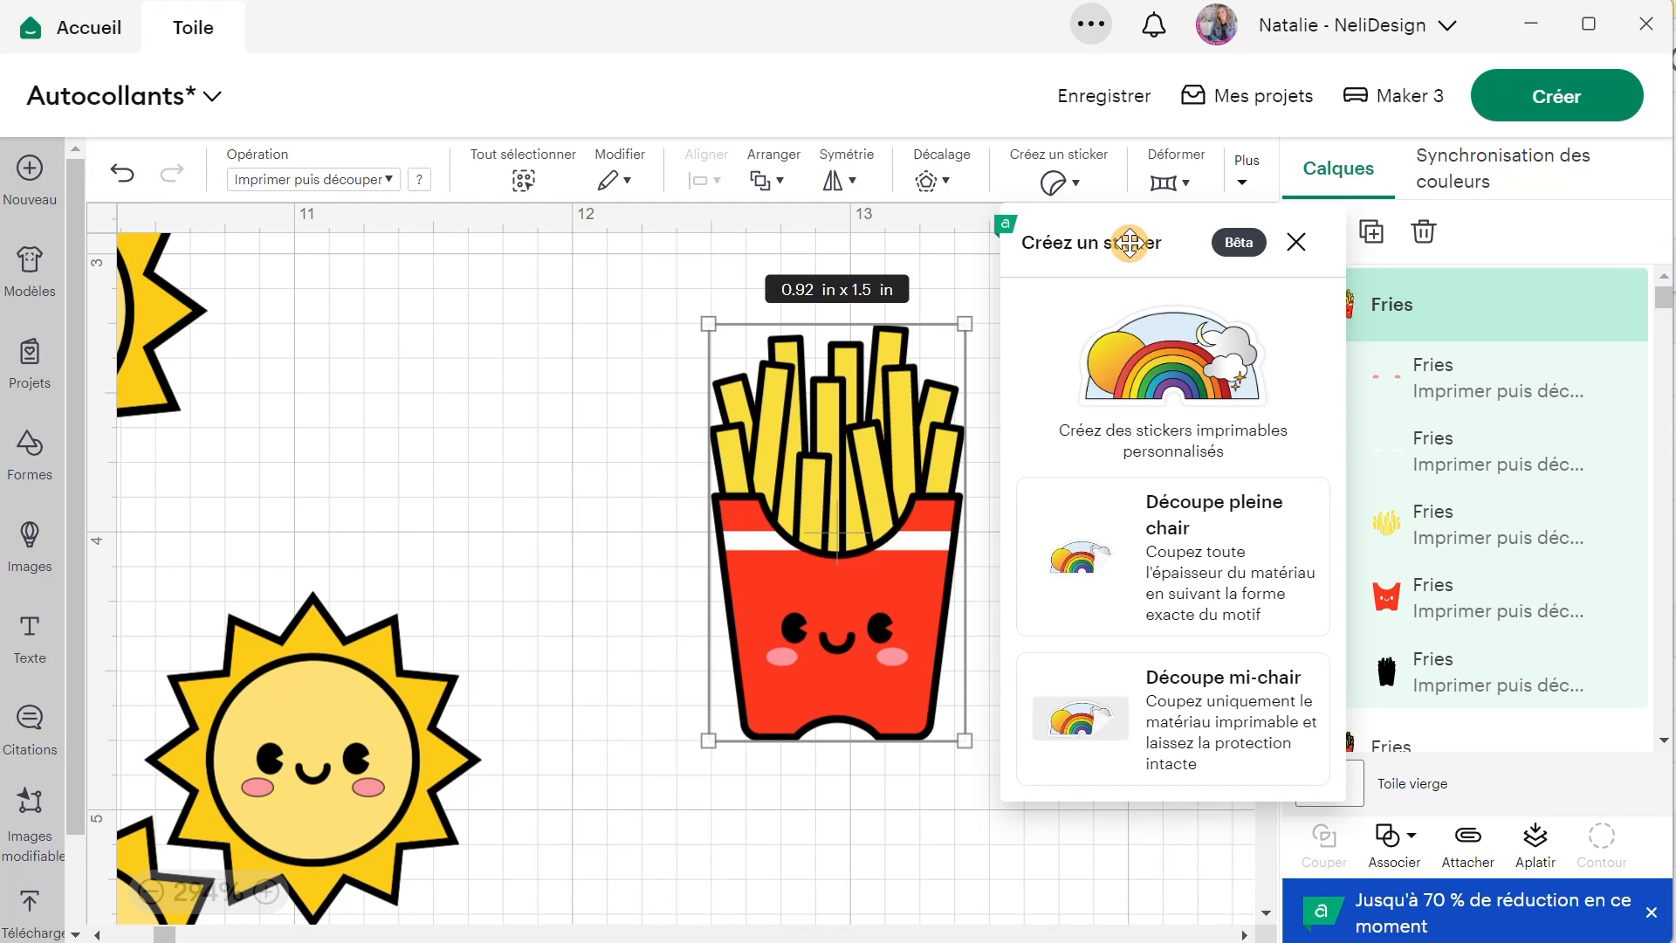
pyautogui.moveTo(1130, 242); pyautogui.dragTo(378, 200)
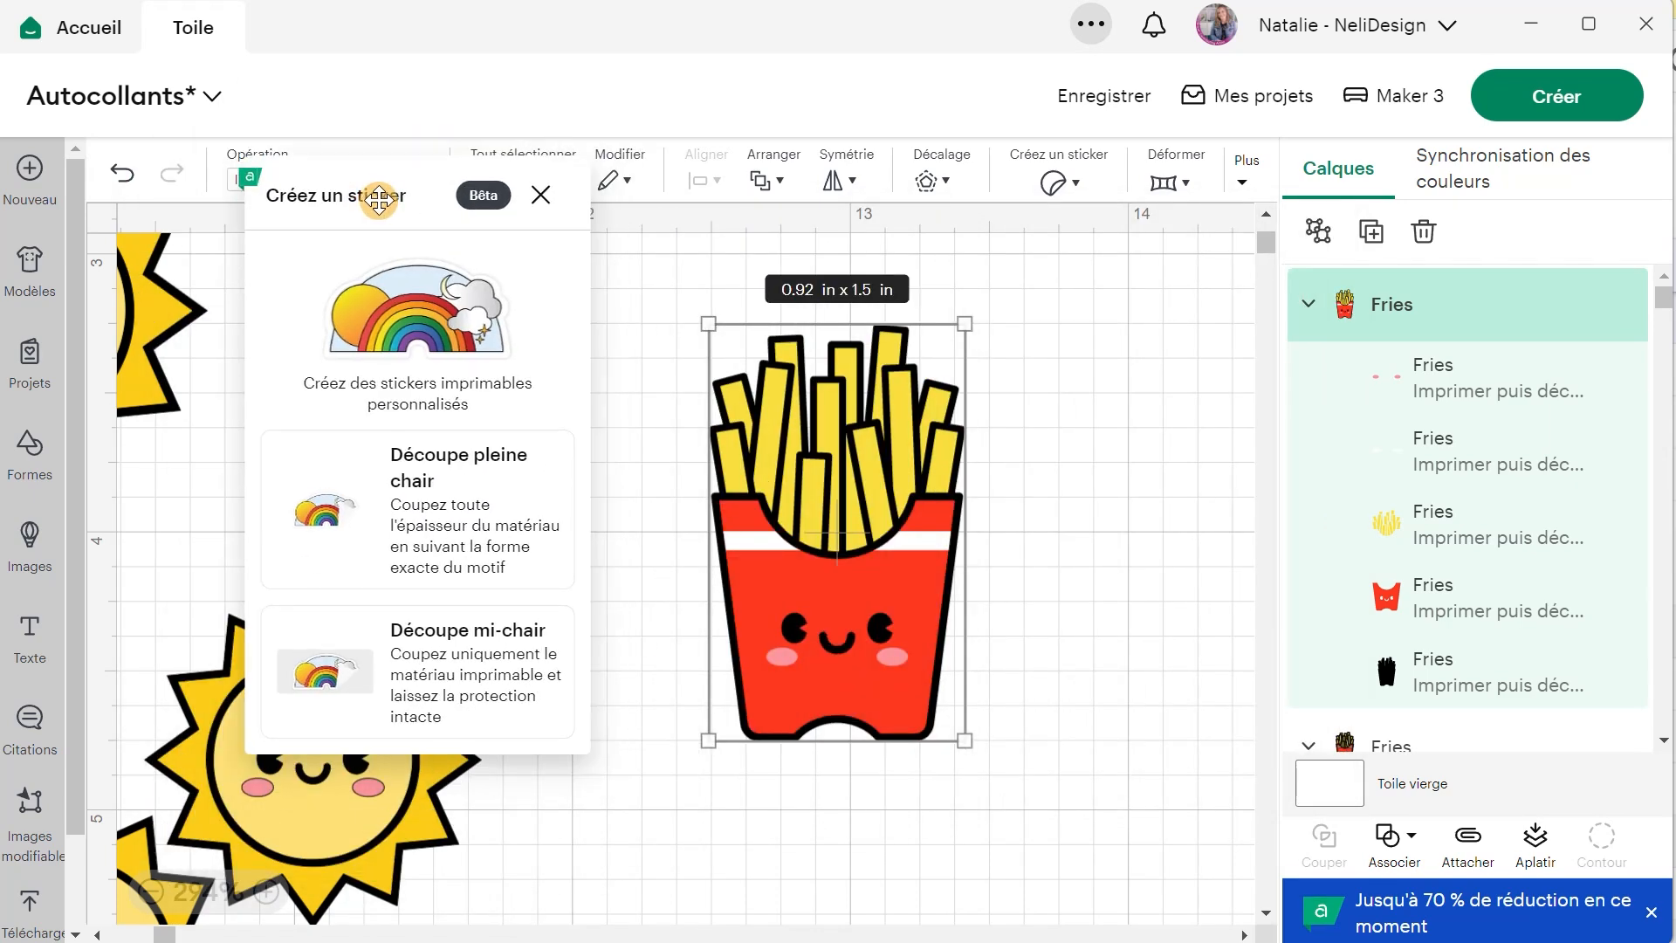
pyautogui.click(446, 472)
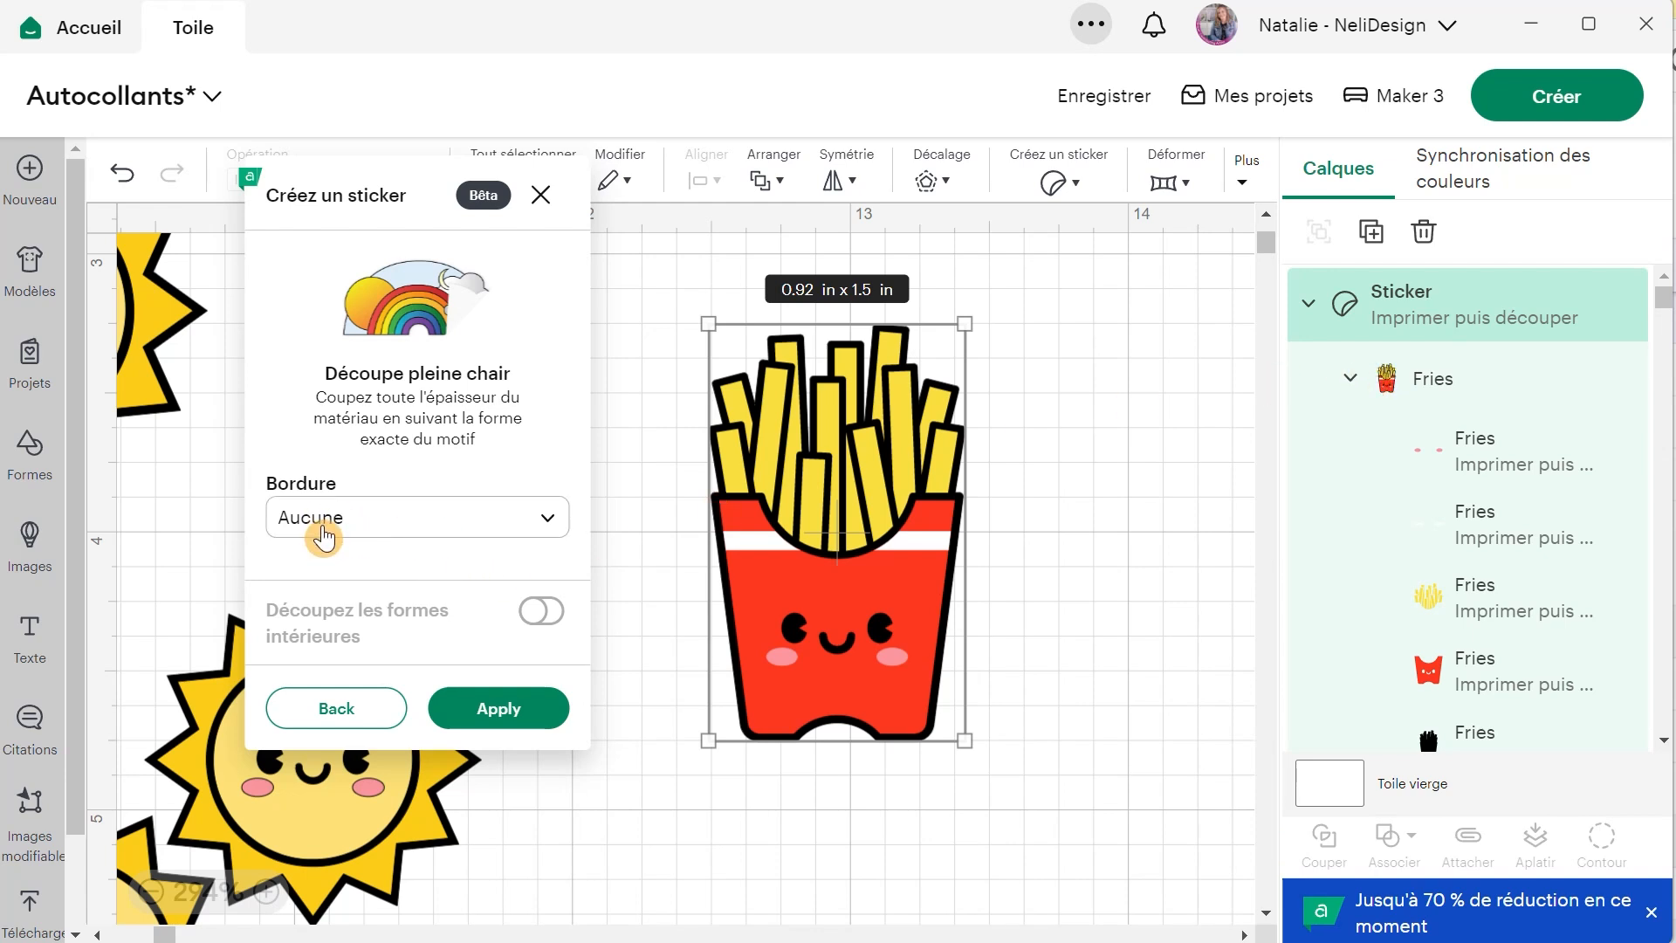
# Try the Fine, Standard and Large borders on the fries sticker, plus a Personnalisée border of 0.065 po with white fill.
pyautogui.click(386, 528)
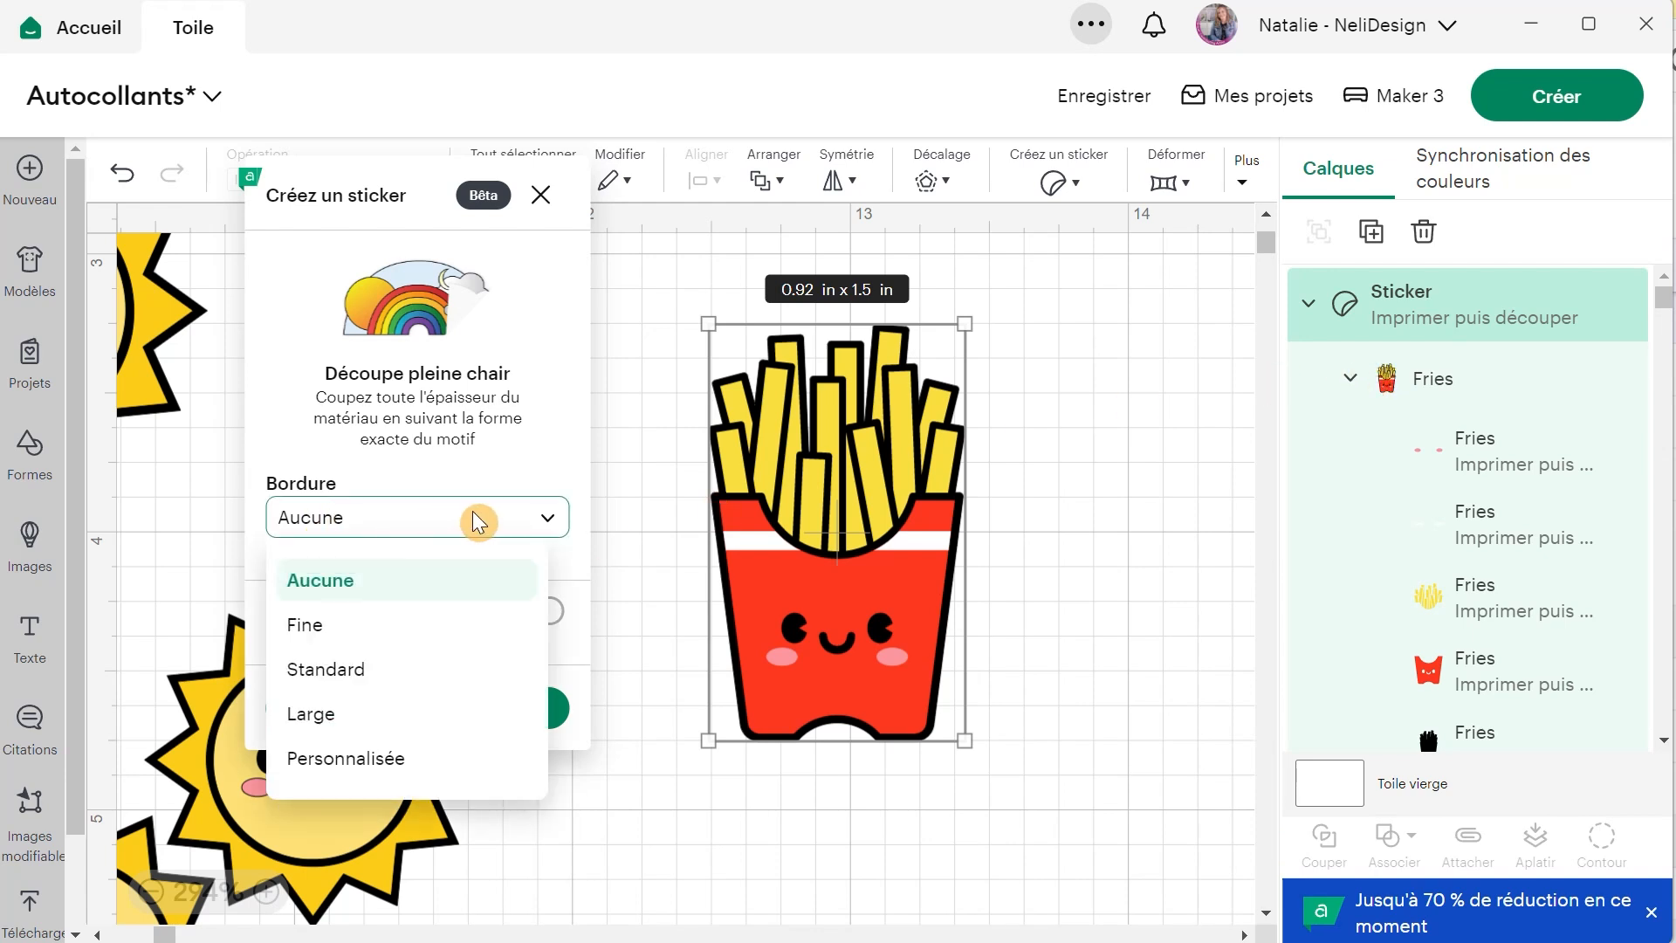
pyautogui.click(366, 626)
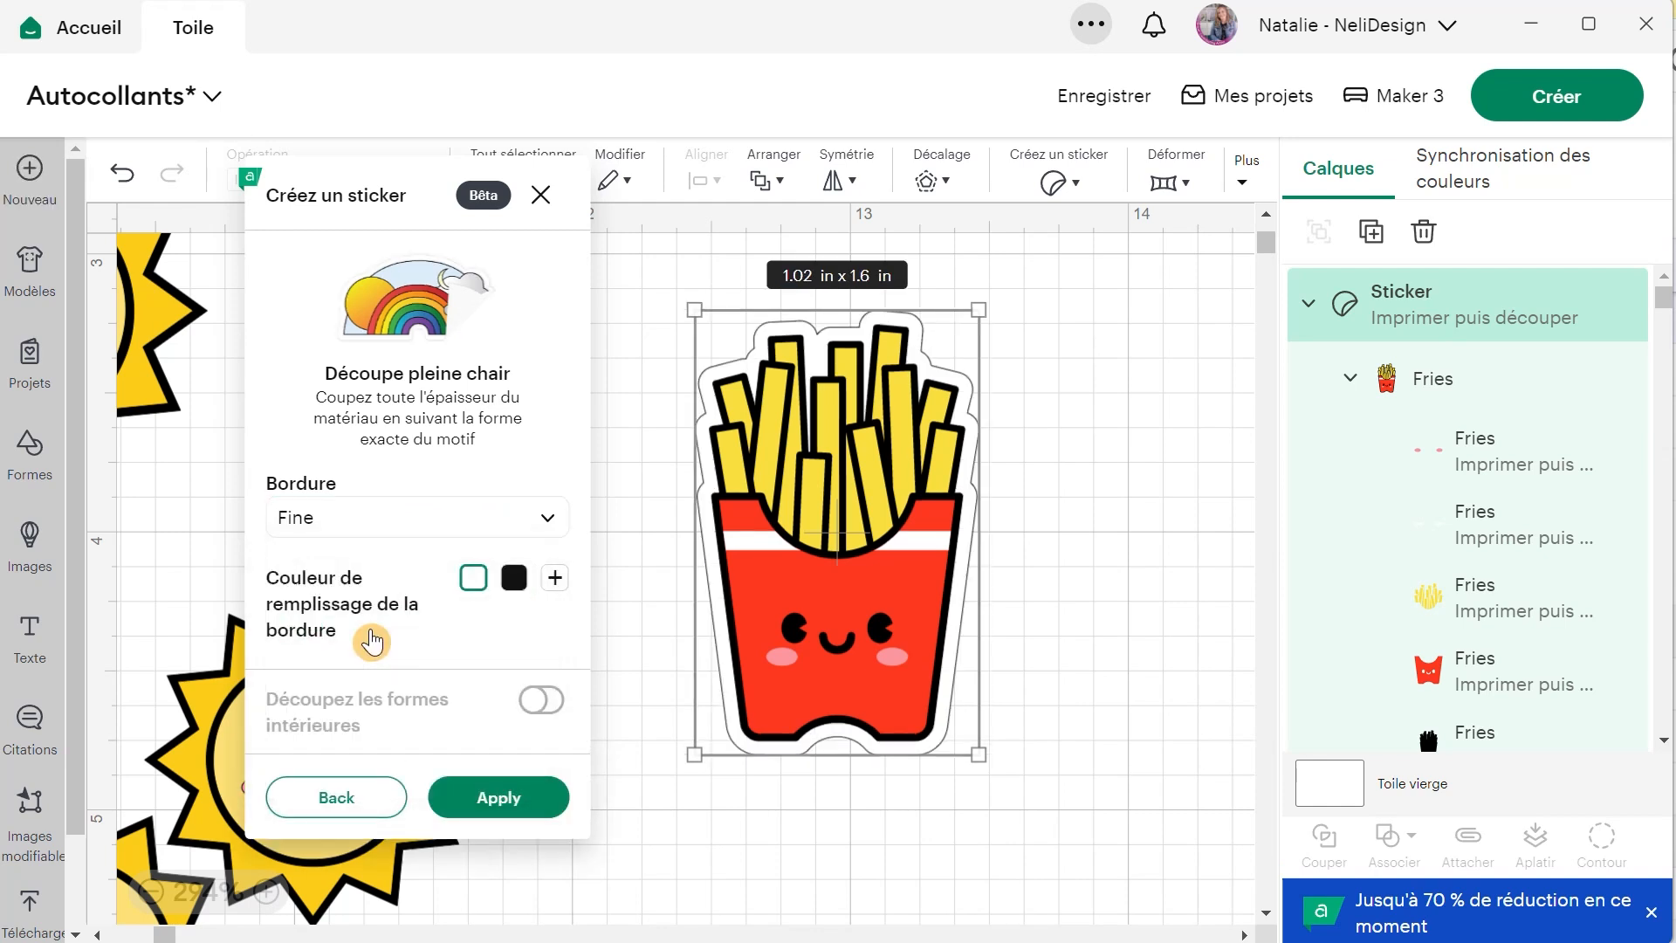
pyautogui.click(382, 524)
pyautogui.click(375, 670)
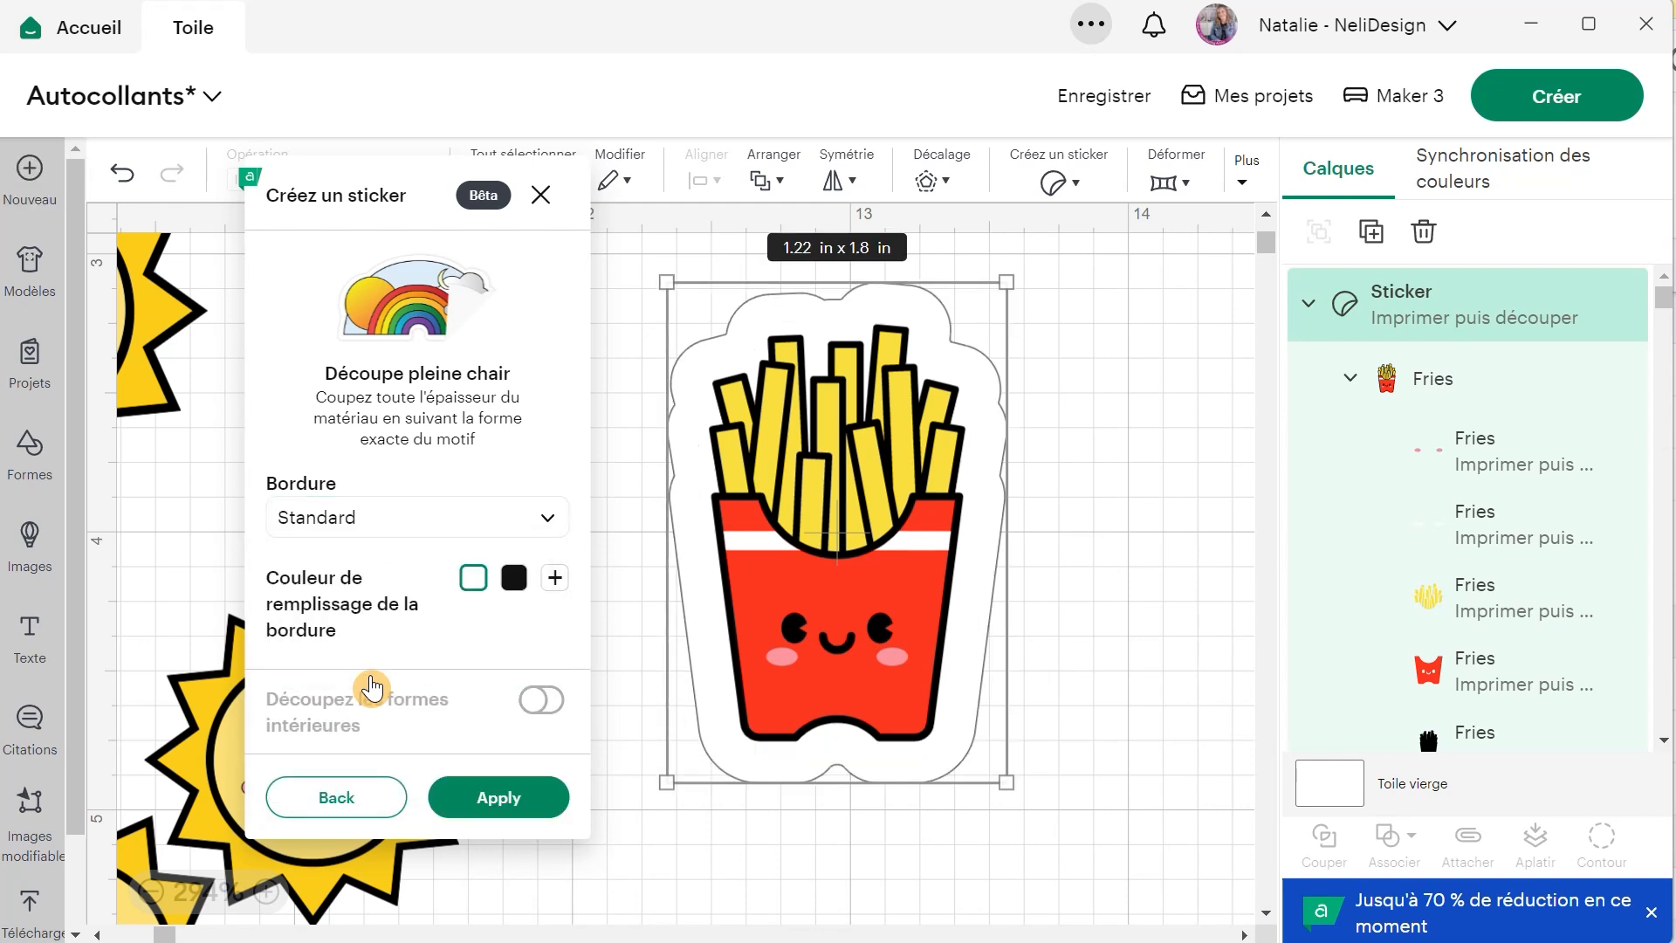
pyautogui.click(377, 511)
pyautogui.click(366, 710)
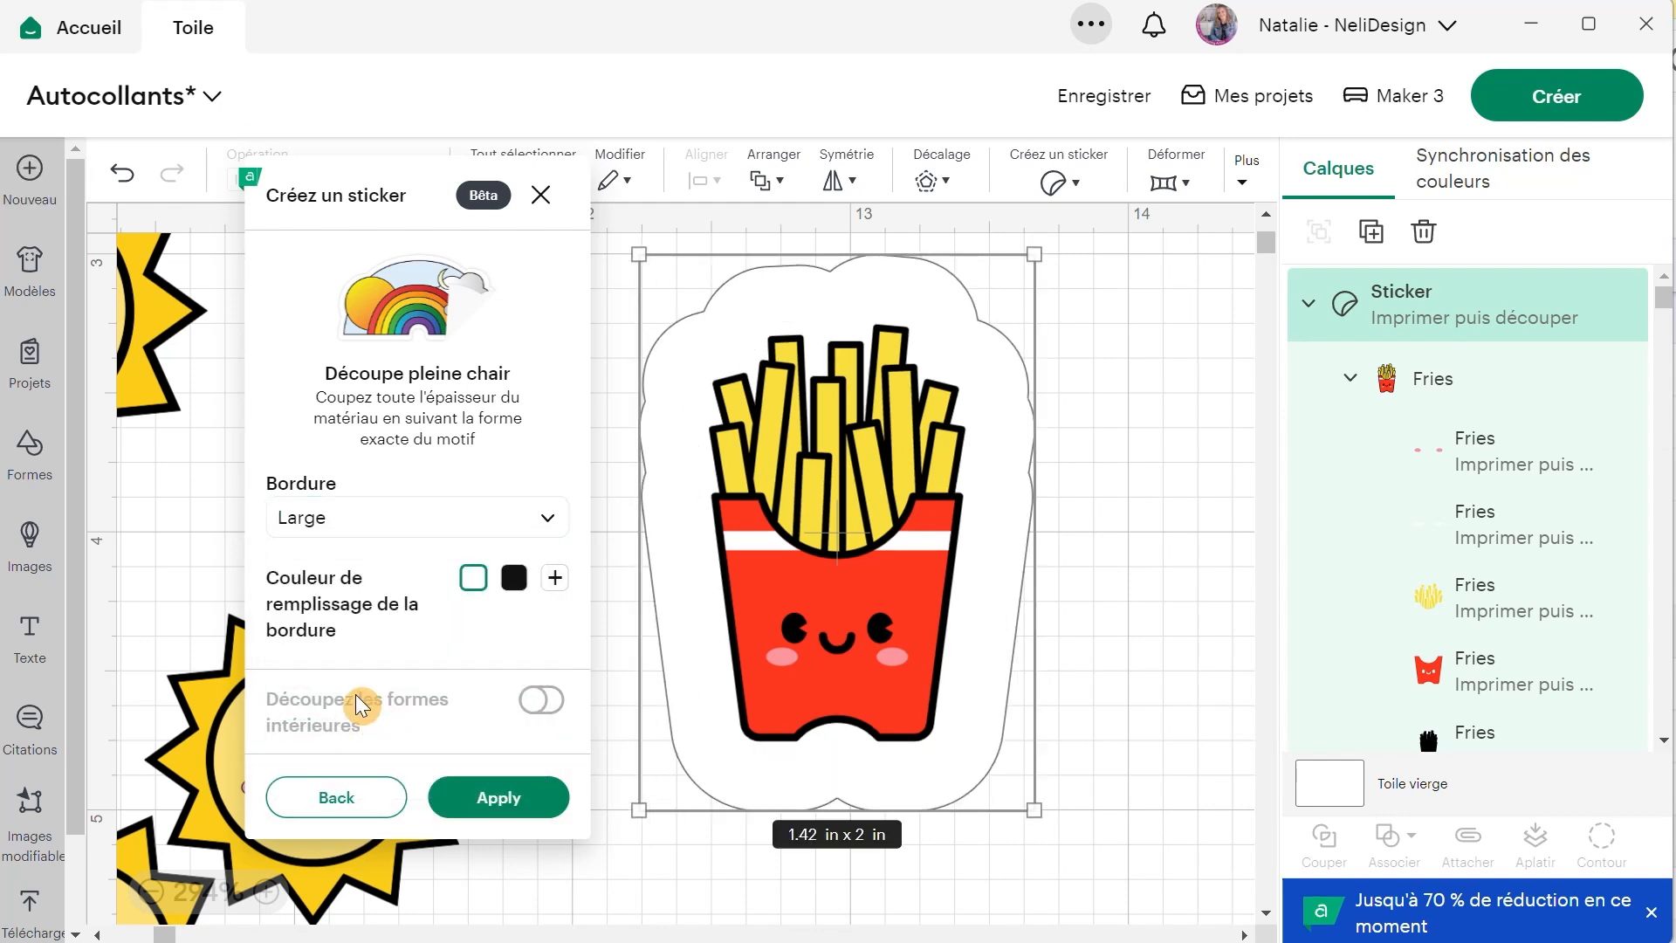
pyautogui.click(396, 524)
pyautogui.click(375, 757)
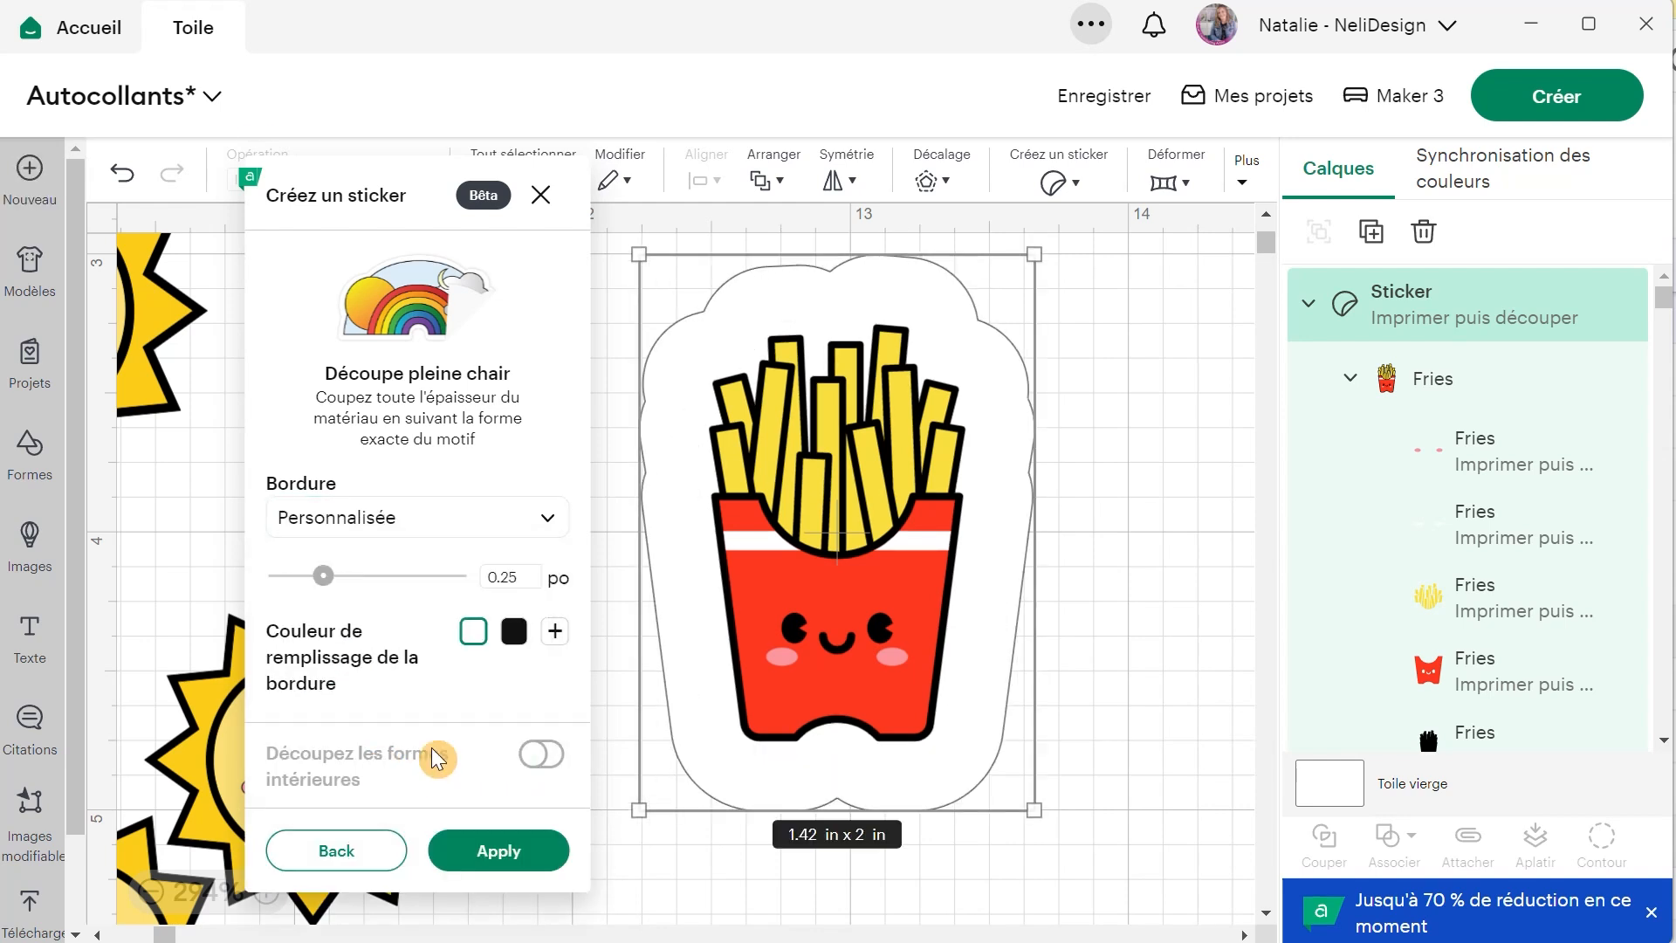
pyautogui.moveTo(320, 592)
pyautogui.mouseDown()
pyautogui.moveTo(299, 590)
pyautogui.moveTo(396, 590)
pyautogui.moveTo(295, 592)
pyautogui.mouseUp()
pyautogui.click(471, 633)
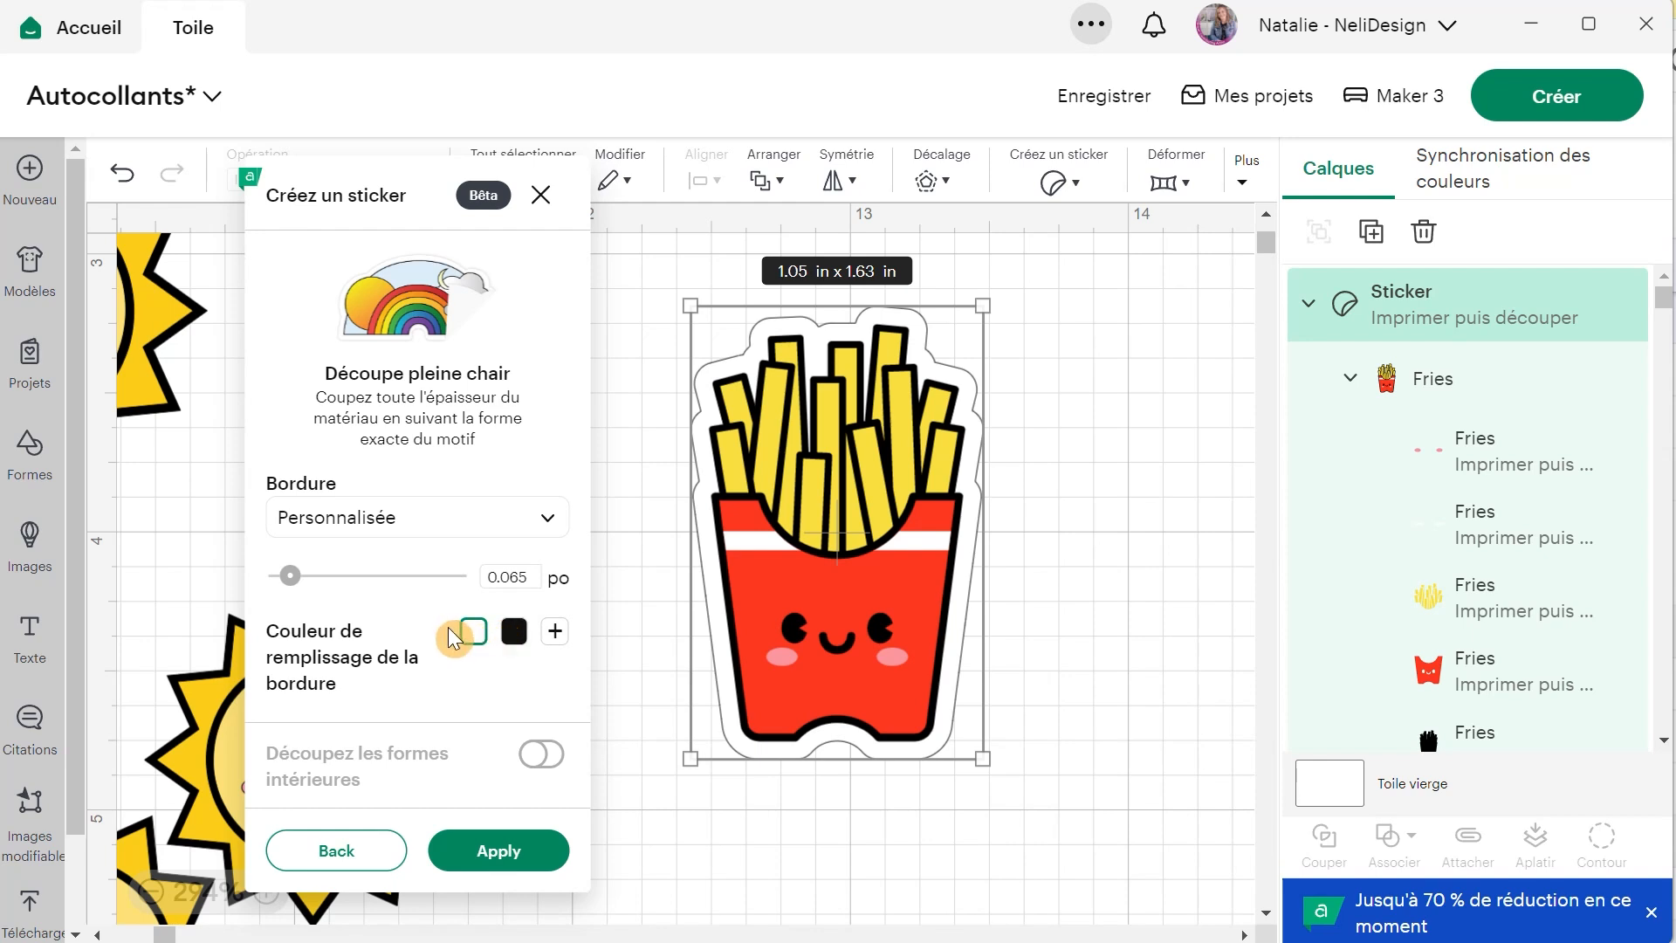
# Set the fries sticker's border to Fine, apply it and shift the finished sticker slightly.
pyautogui.click(372, 520)
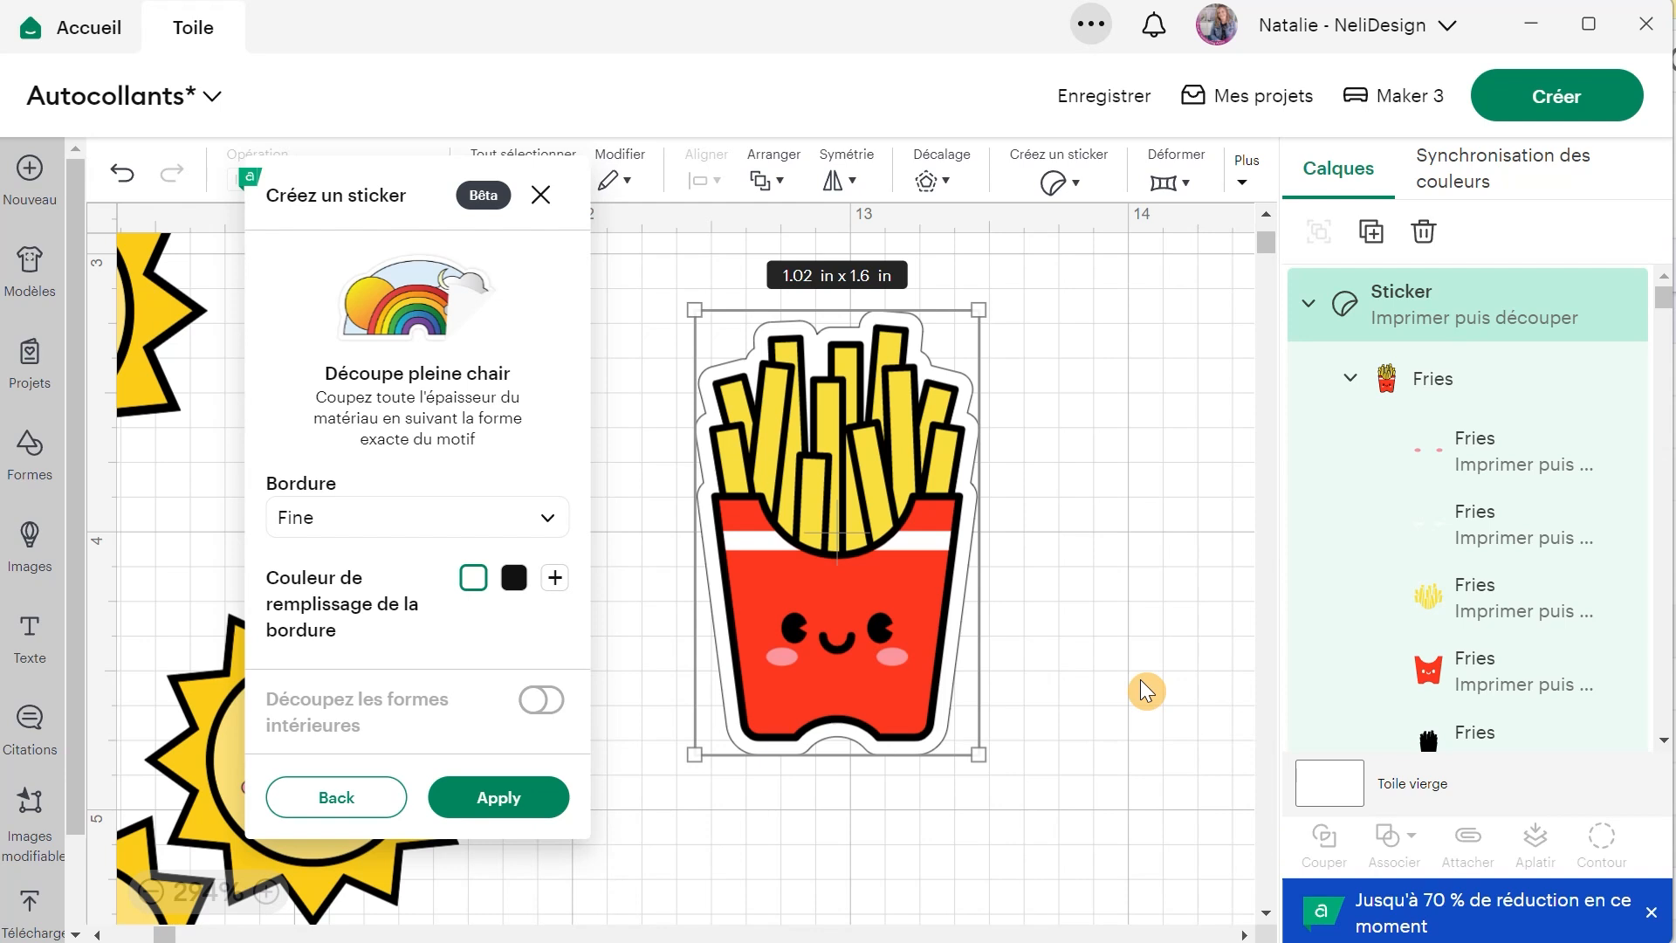
pyautogui.click(554, 817)
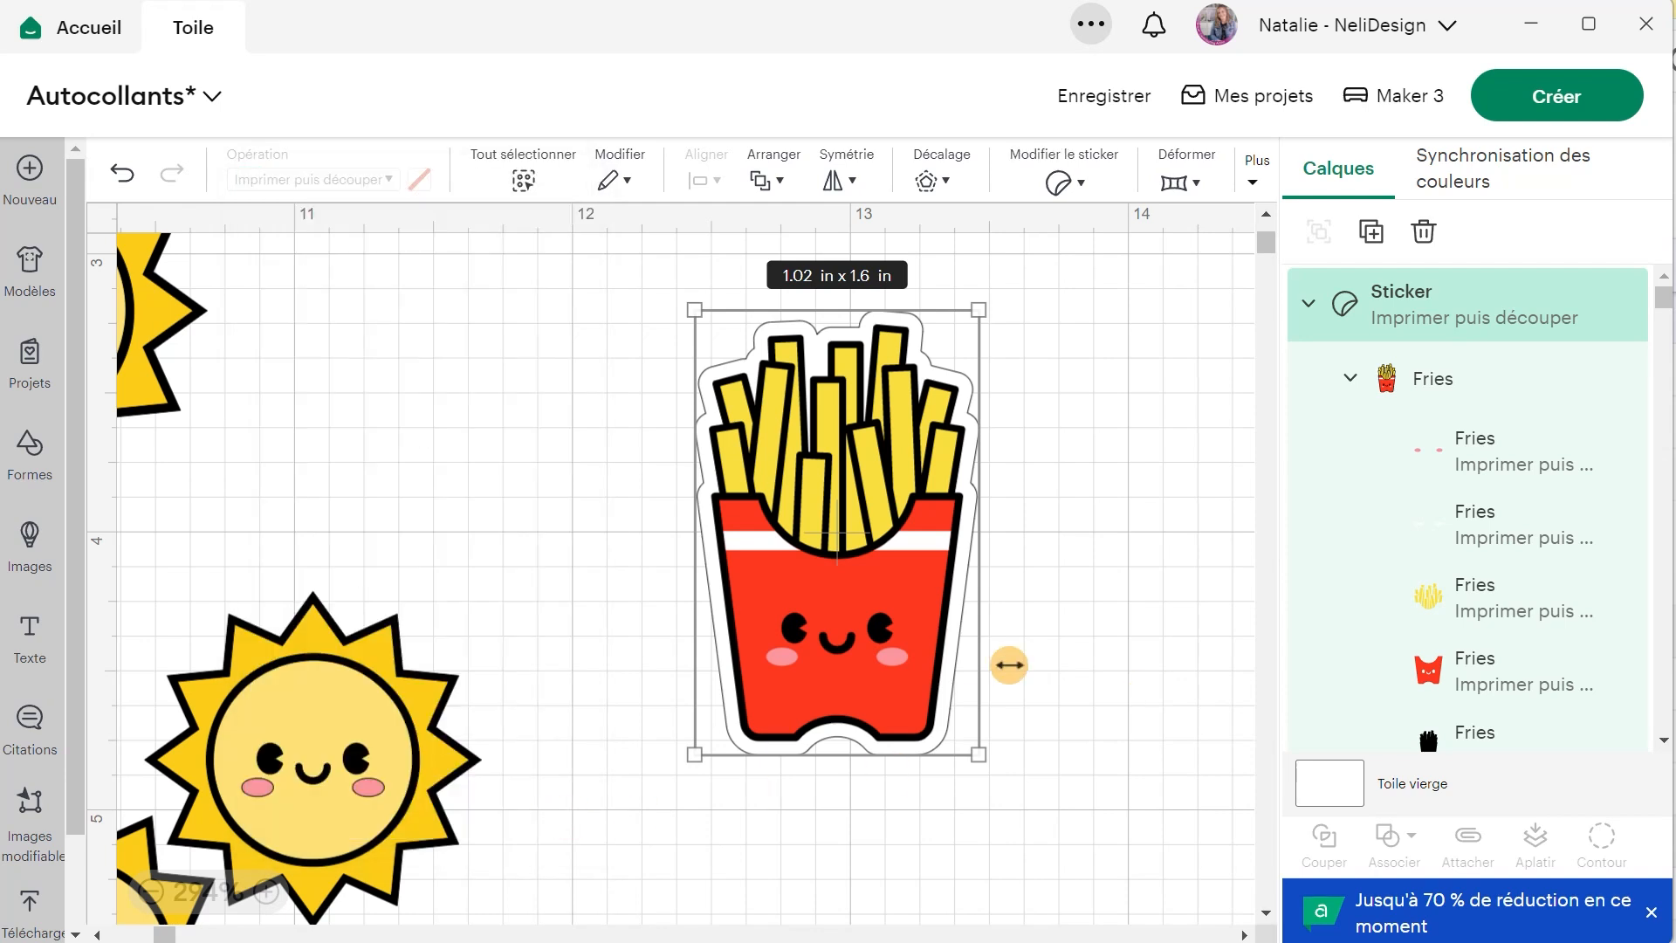
pyautogui.moveTo(909, 587); pyautogui.dragTo(885, 591)
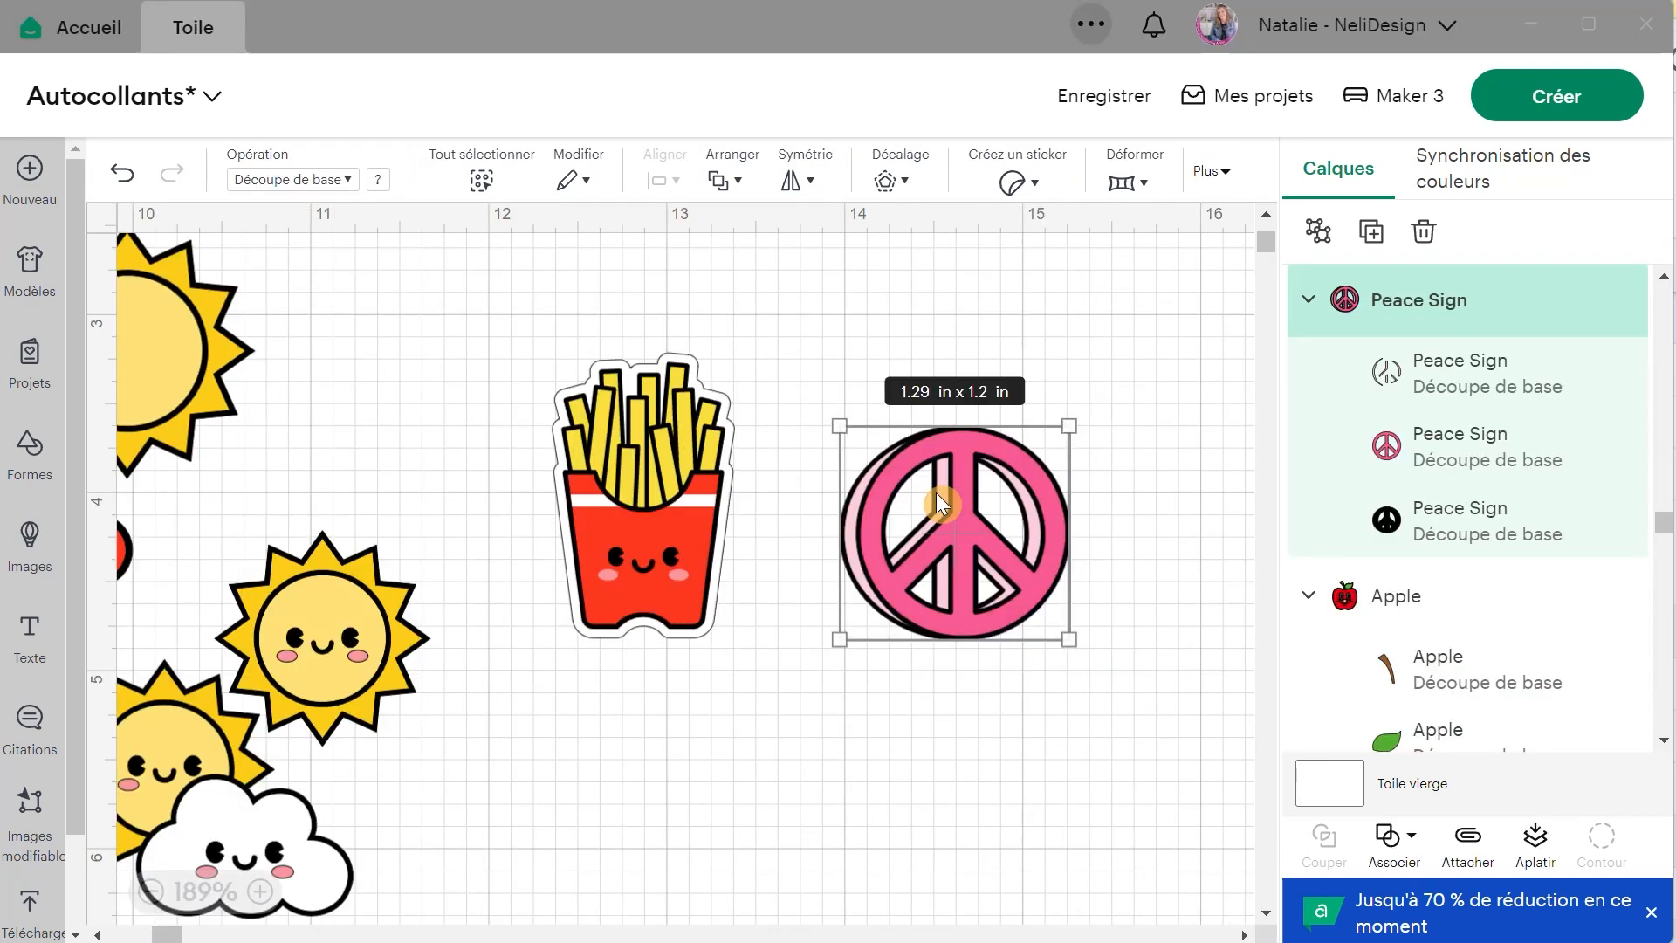
# Position the peace sign beside the fries and start a Découpe pleine chair sticker from it with a Fine border.
pyautogui.moveTo(981, 534)
pyautogui.mouseDown()
pyautogui.moveTo(930, 567)
pyautogui.moveTo(988, 547)
pyautogui.moveTo(990, 561)
pyautogui.mouseUp()
pyautogui.click(1025, 178)
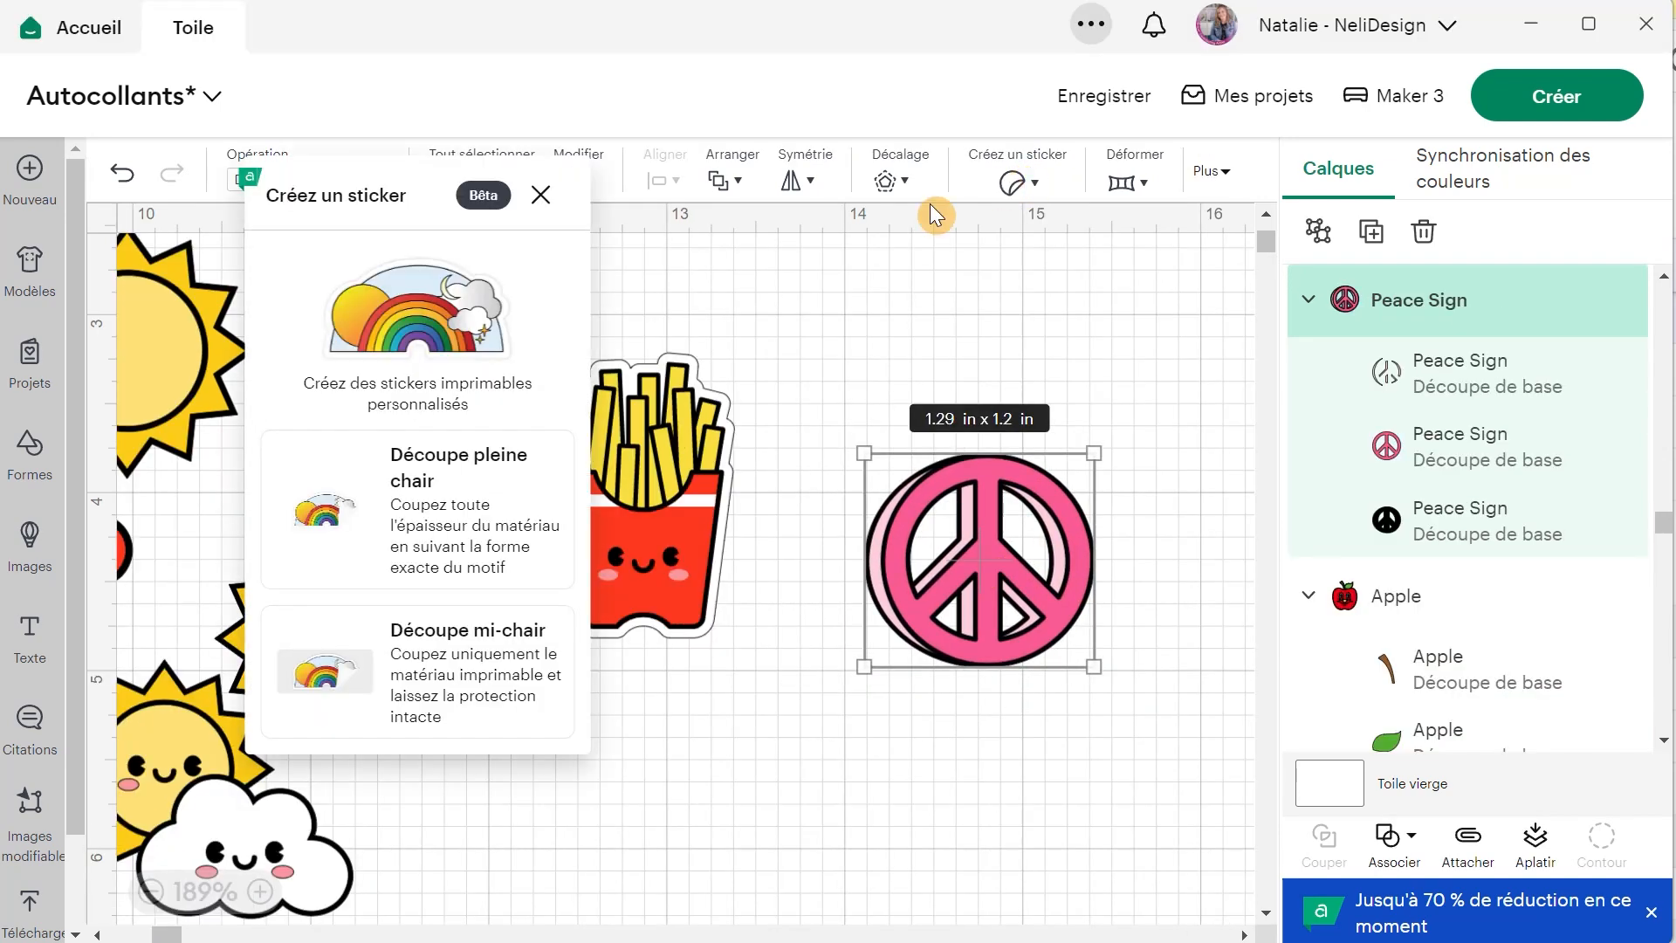
pyautogui.click(436, 493)
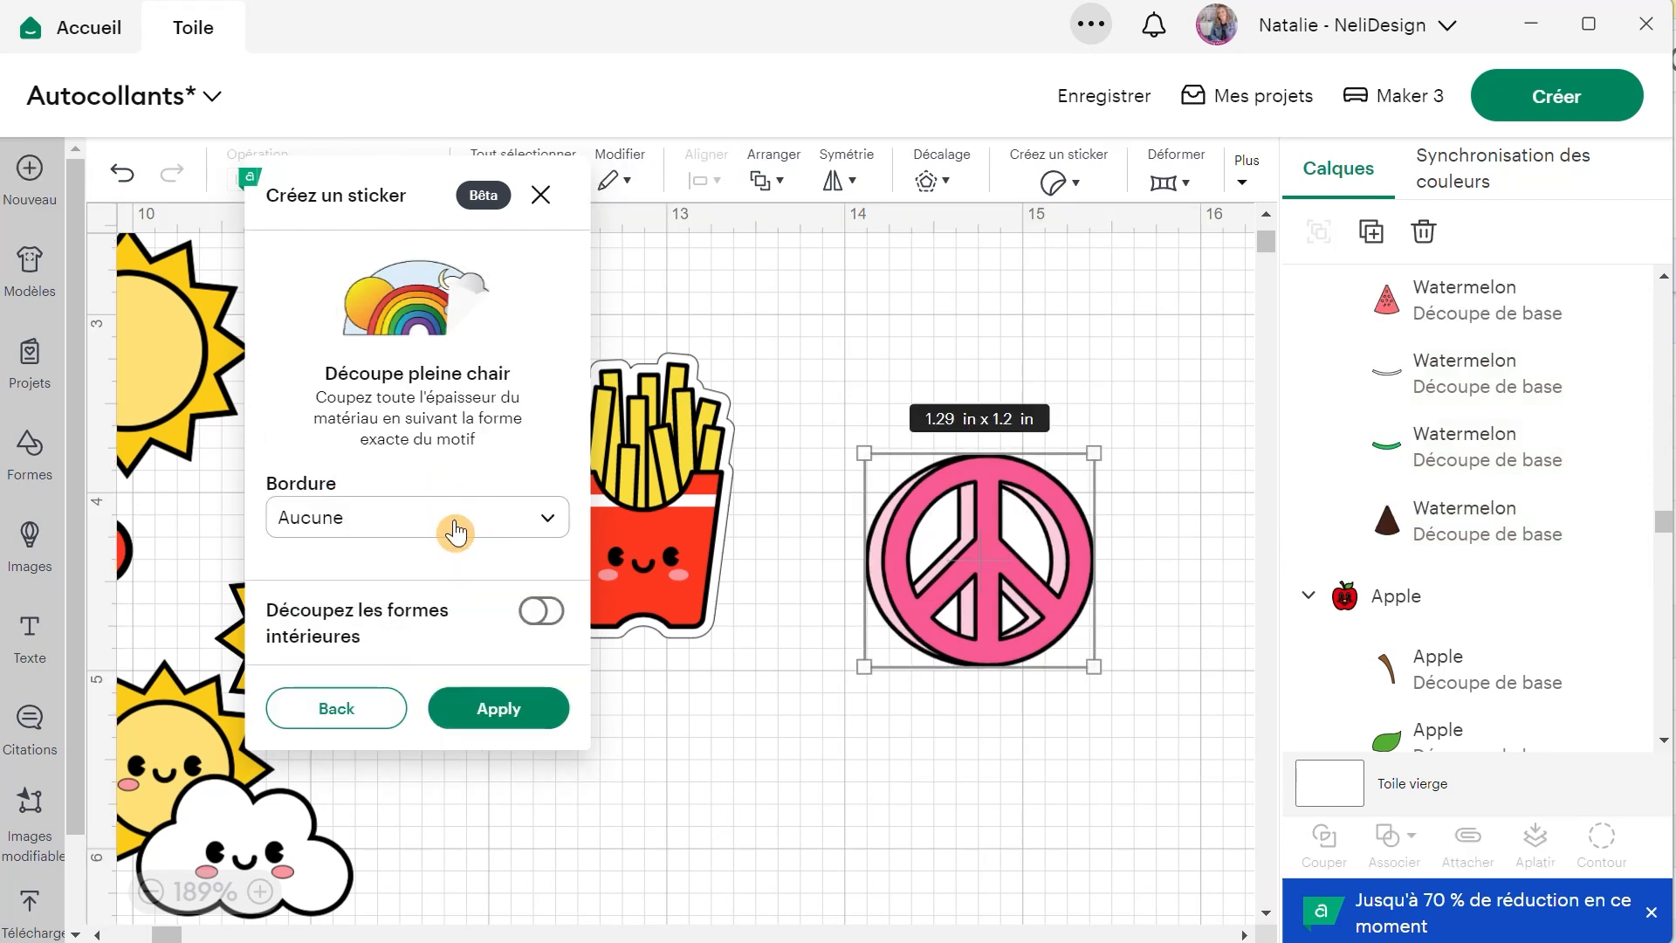
pyautogui.click(445, 524)
pyautogui.click(401, 634)
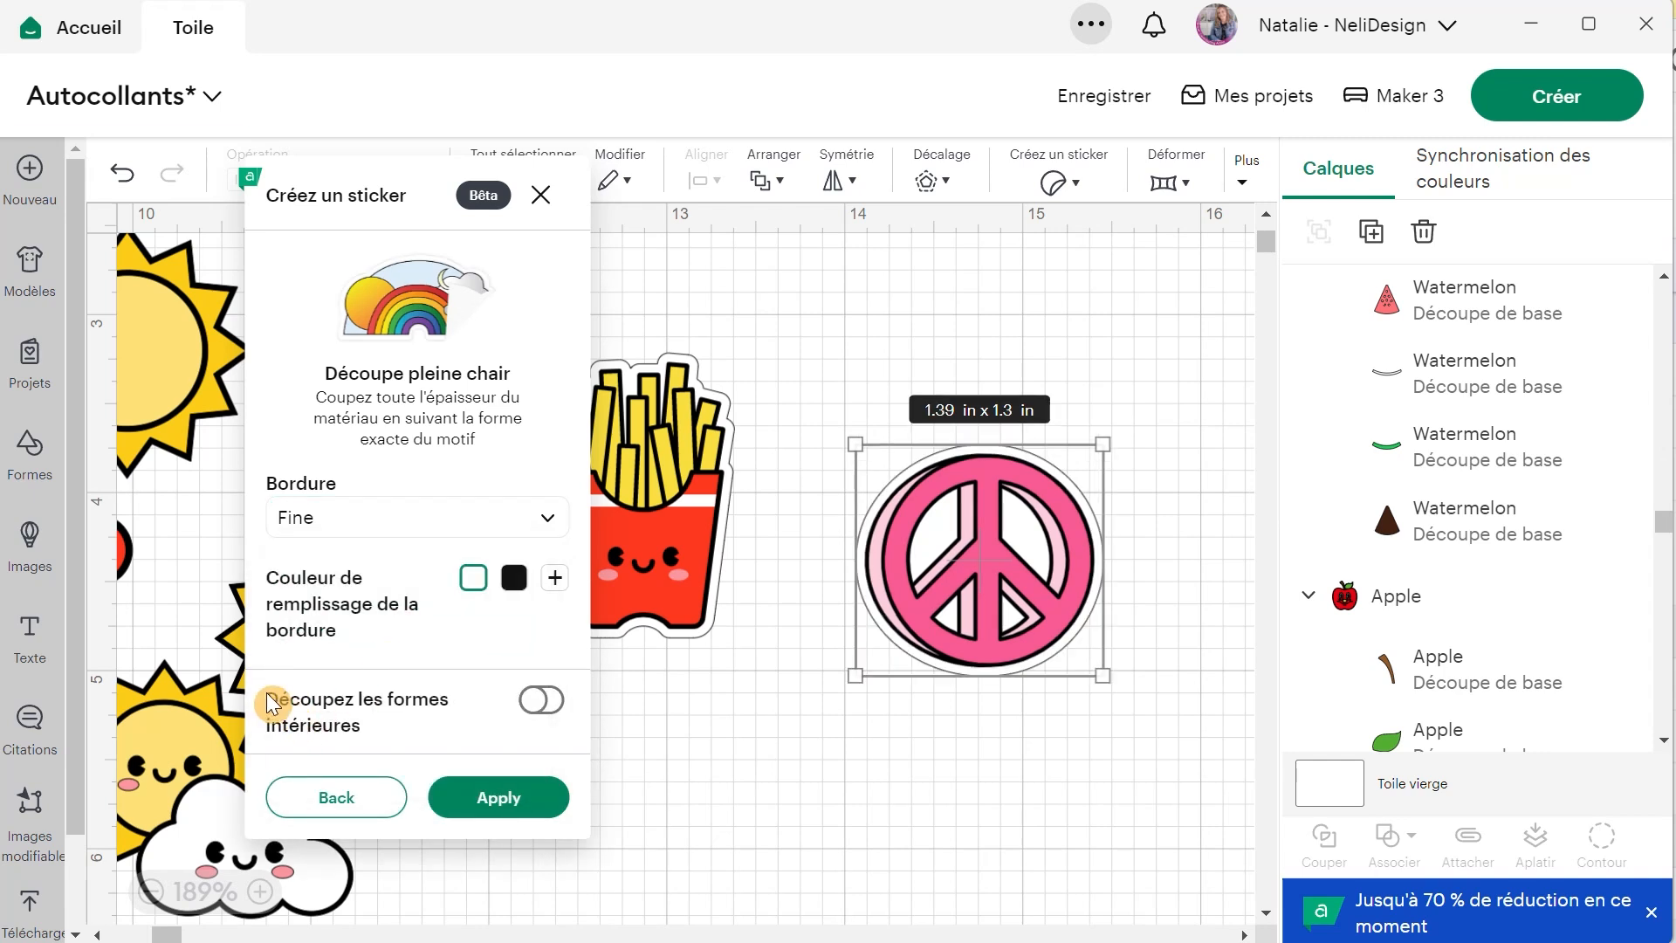
# Enable Découpez les formes intérieures for the peace sign sticker and apply it.
pyautogui.click(553, 704)
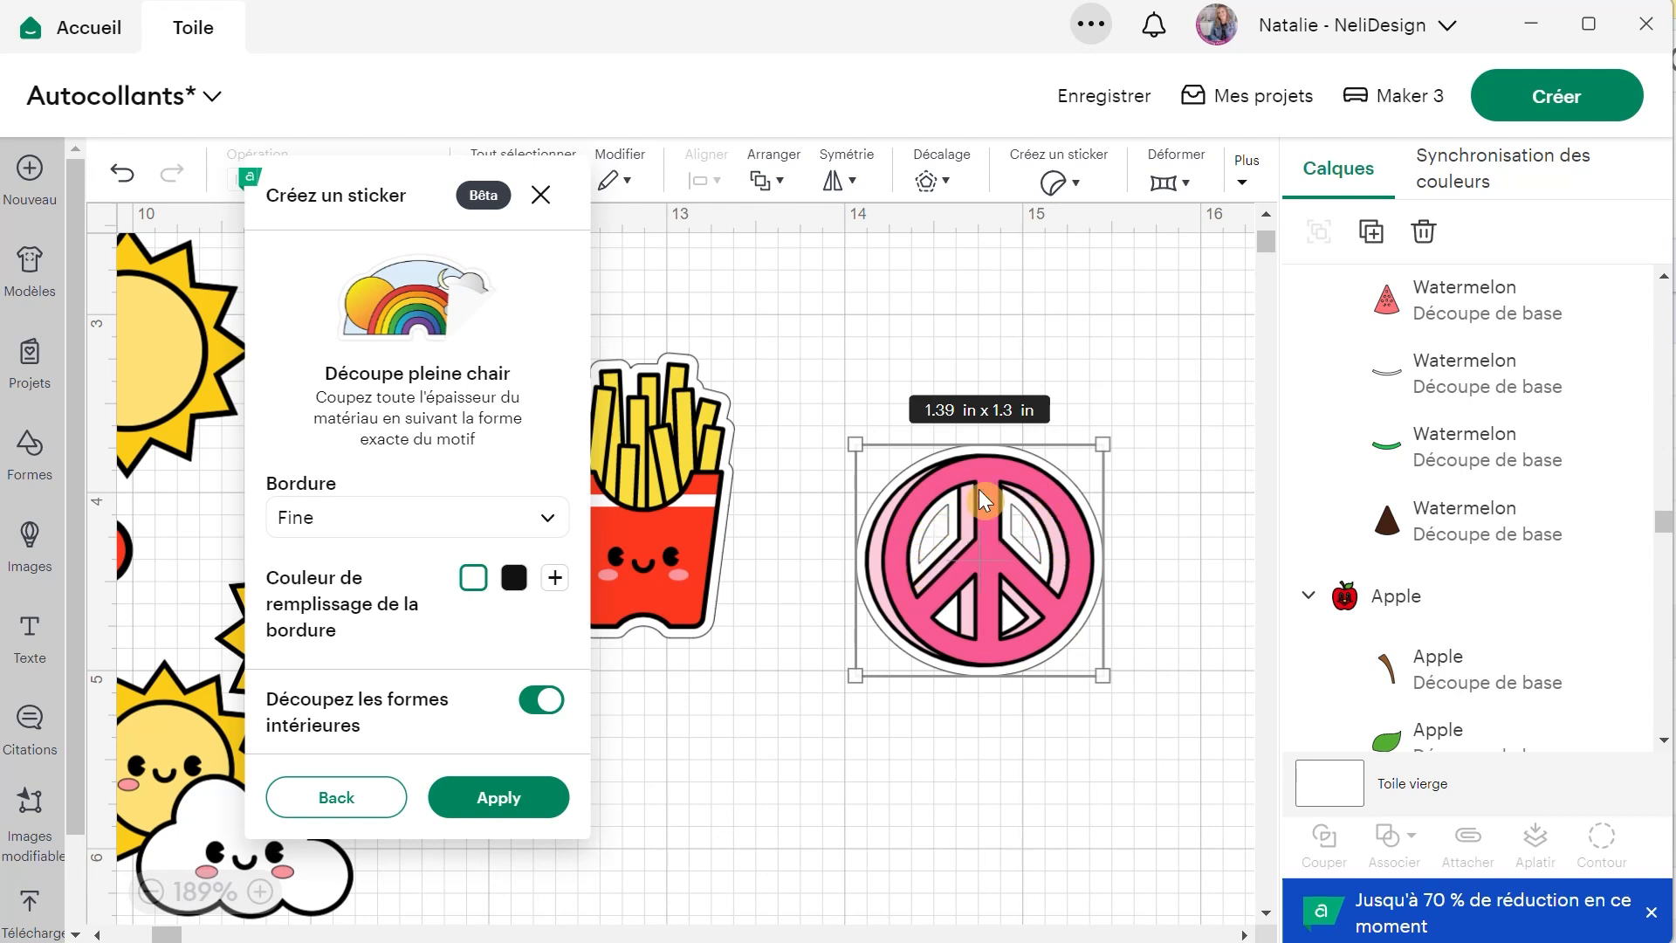
pyautogui.click(526, 707)
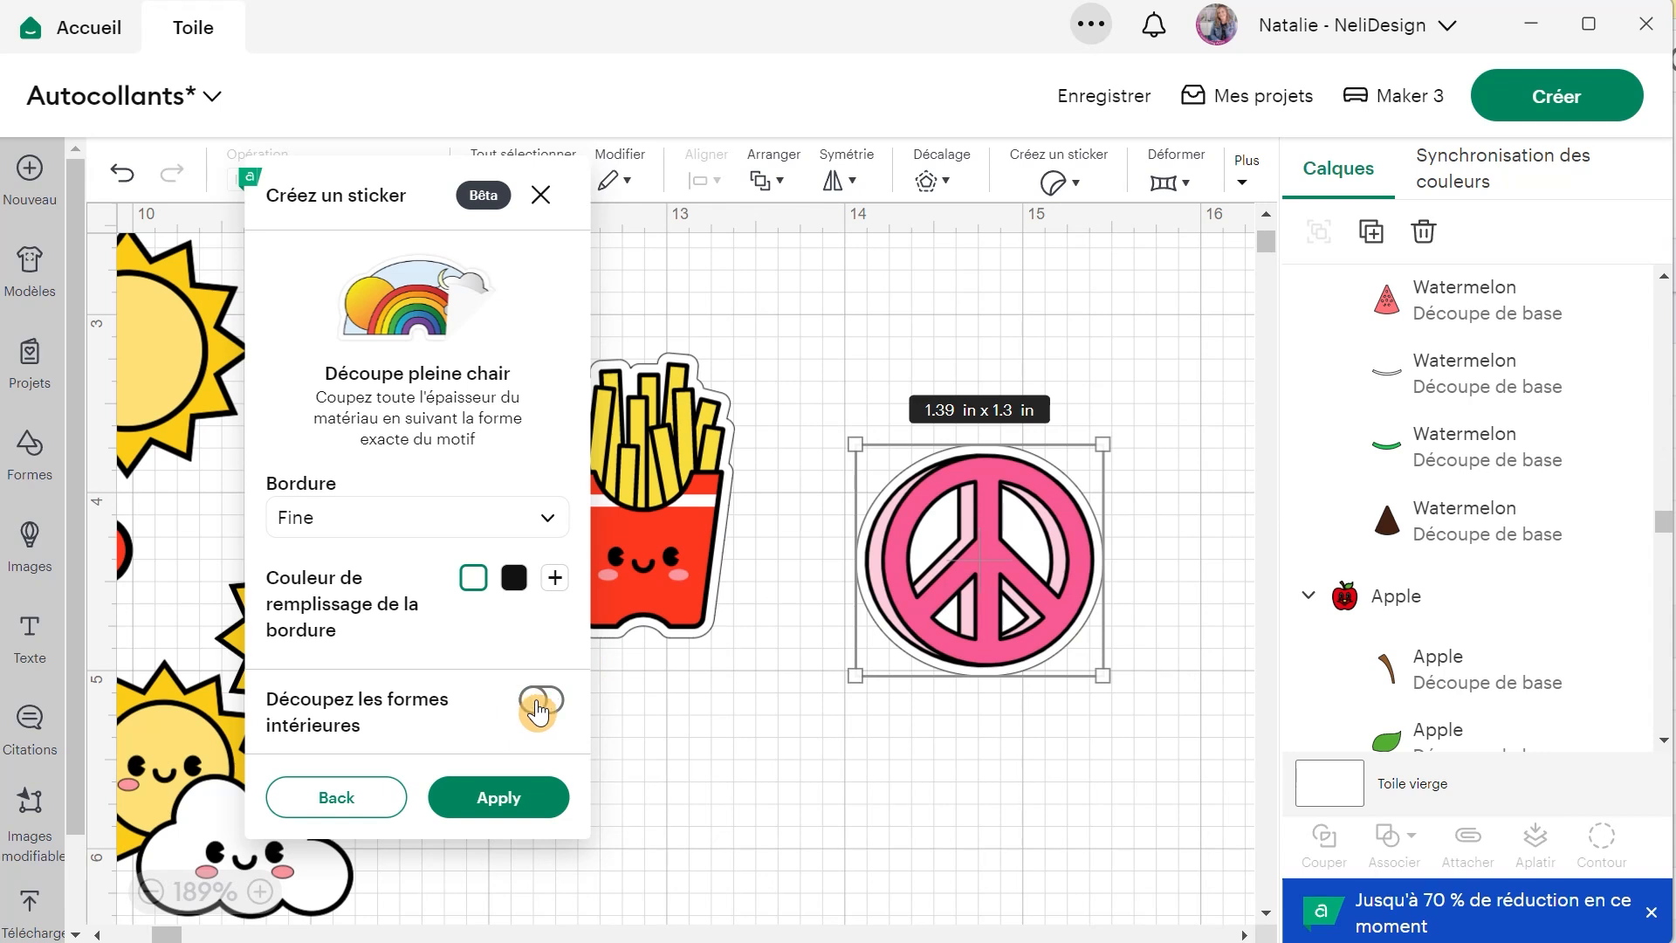
pyautogui.click(554, 706)
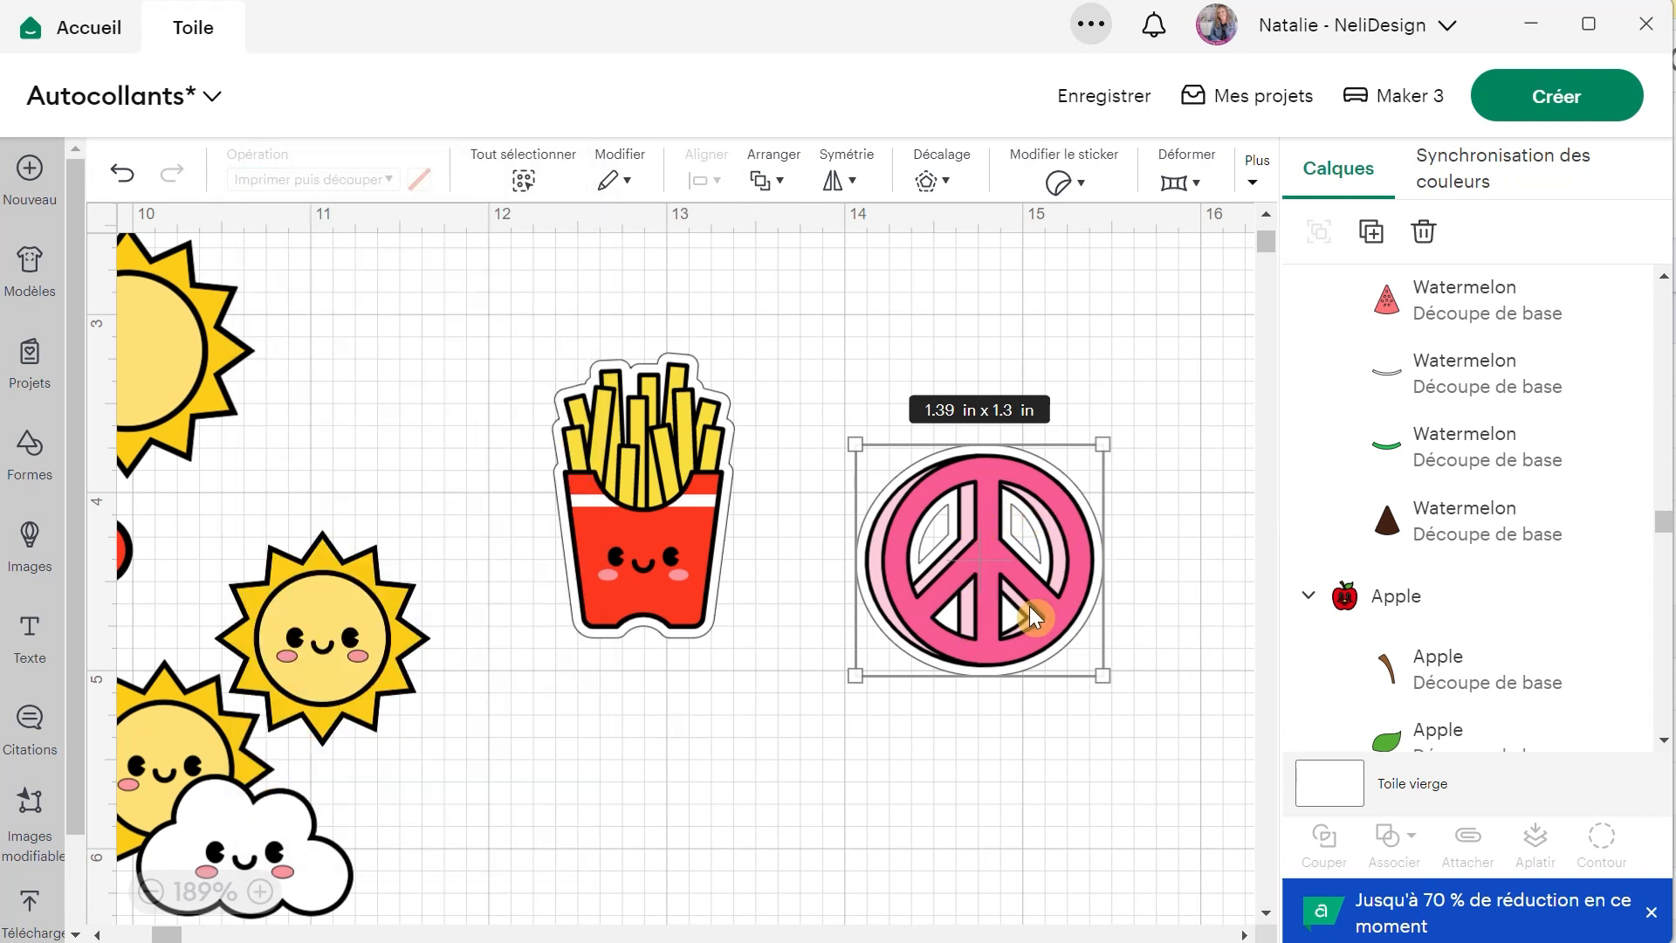
# Reopen the peace sign sticker's settings, go back to the cut type choice and close without picking one.
pyautogui.click(1052, 188)
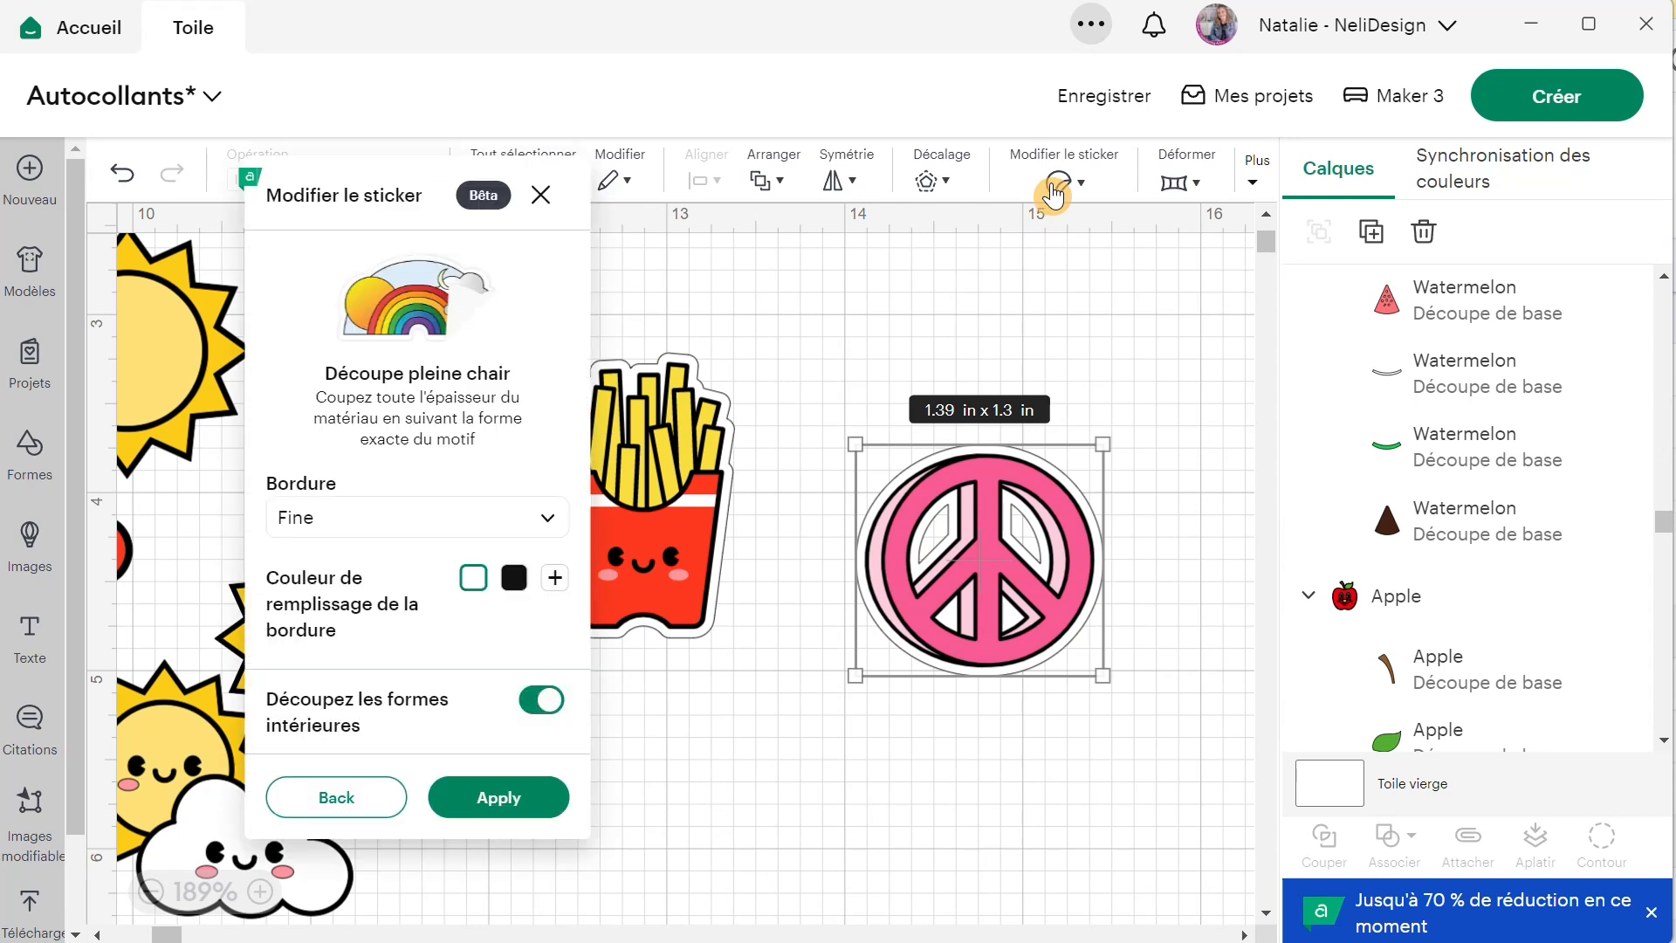
pyautogui.click(336, 820)
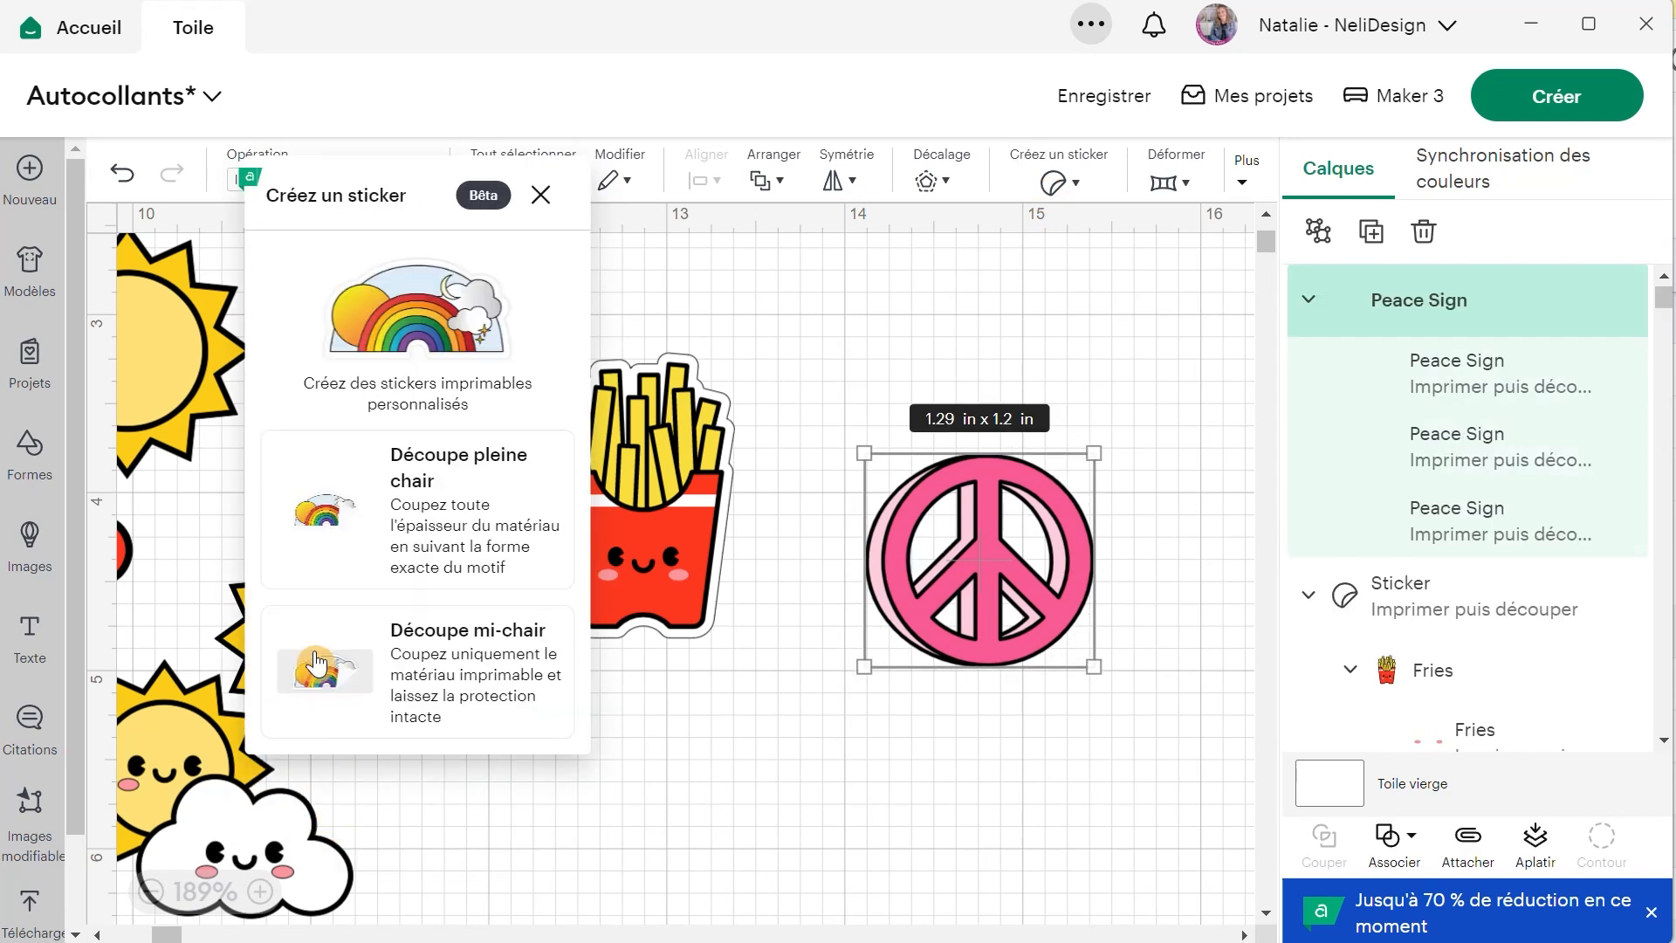
pyautogui.click(976, 741)
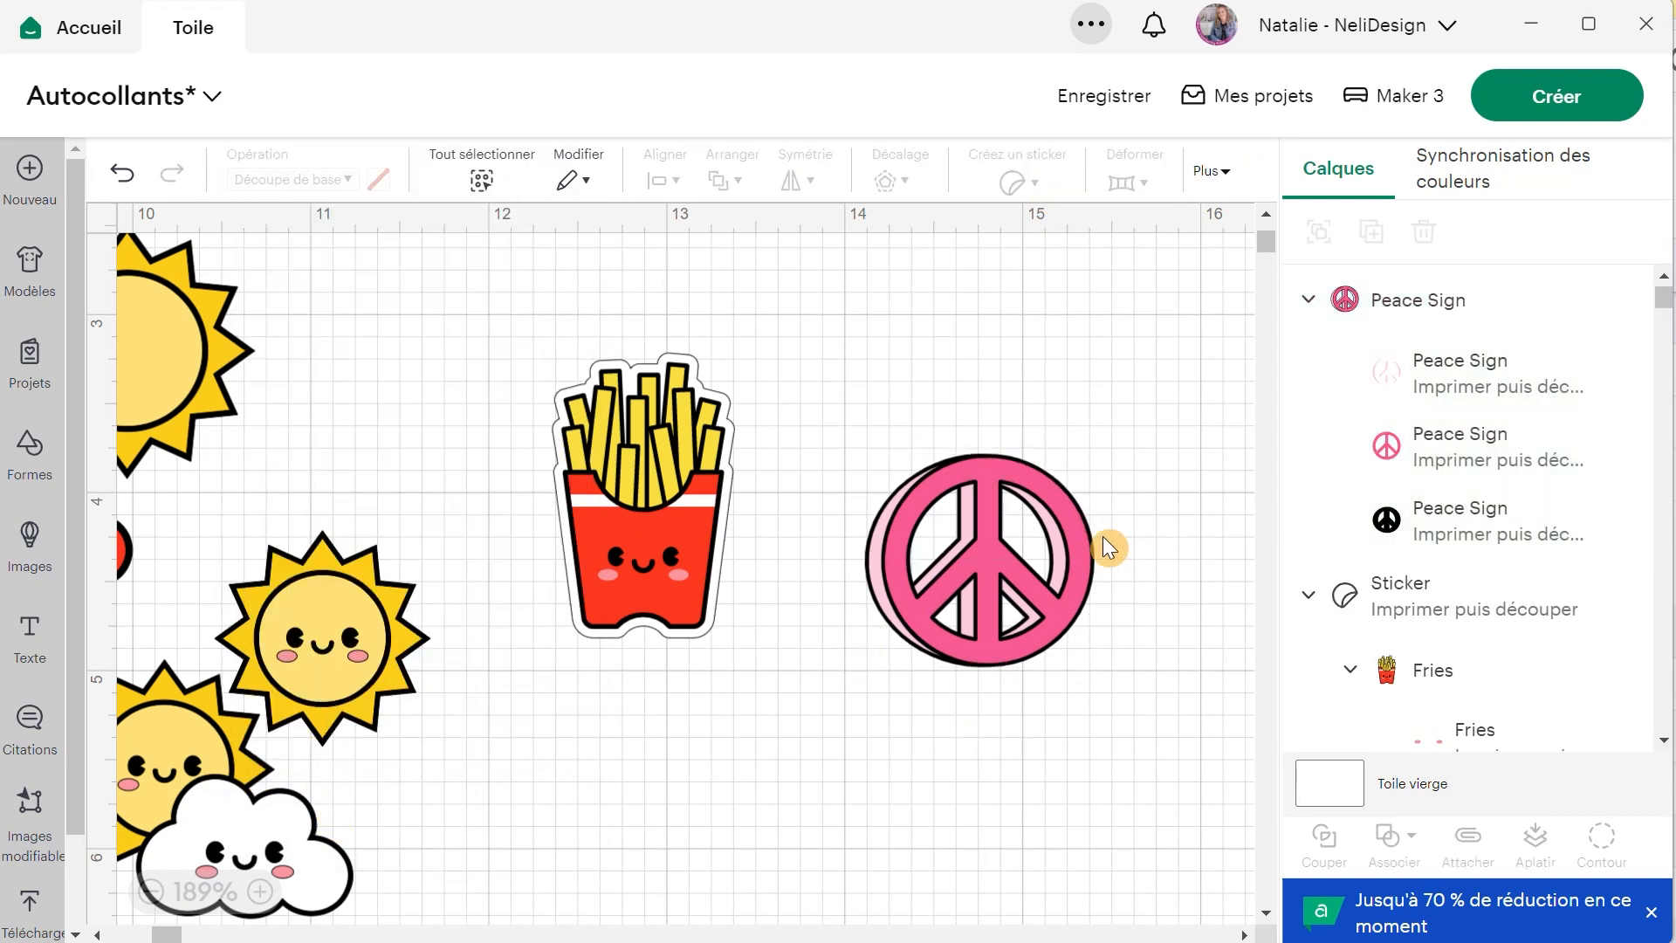
# Shift the peace sign slightly and start a Découpe mi-chair sticker from it with a Fine border.
pyautogui.click(1035, 548)
pyautogui.moveTo(1025, 581); pyautogui.dragTo(1017, 571)
pyautogui.click(1052, 180)
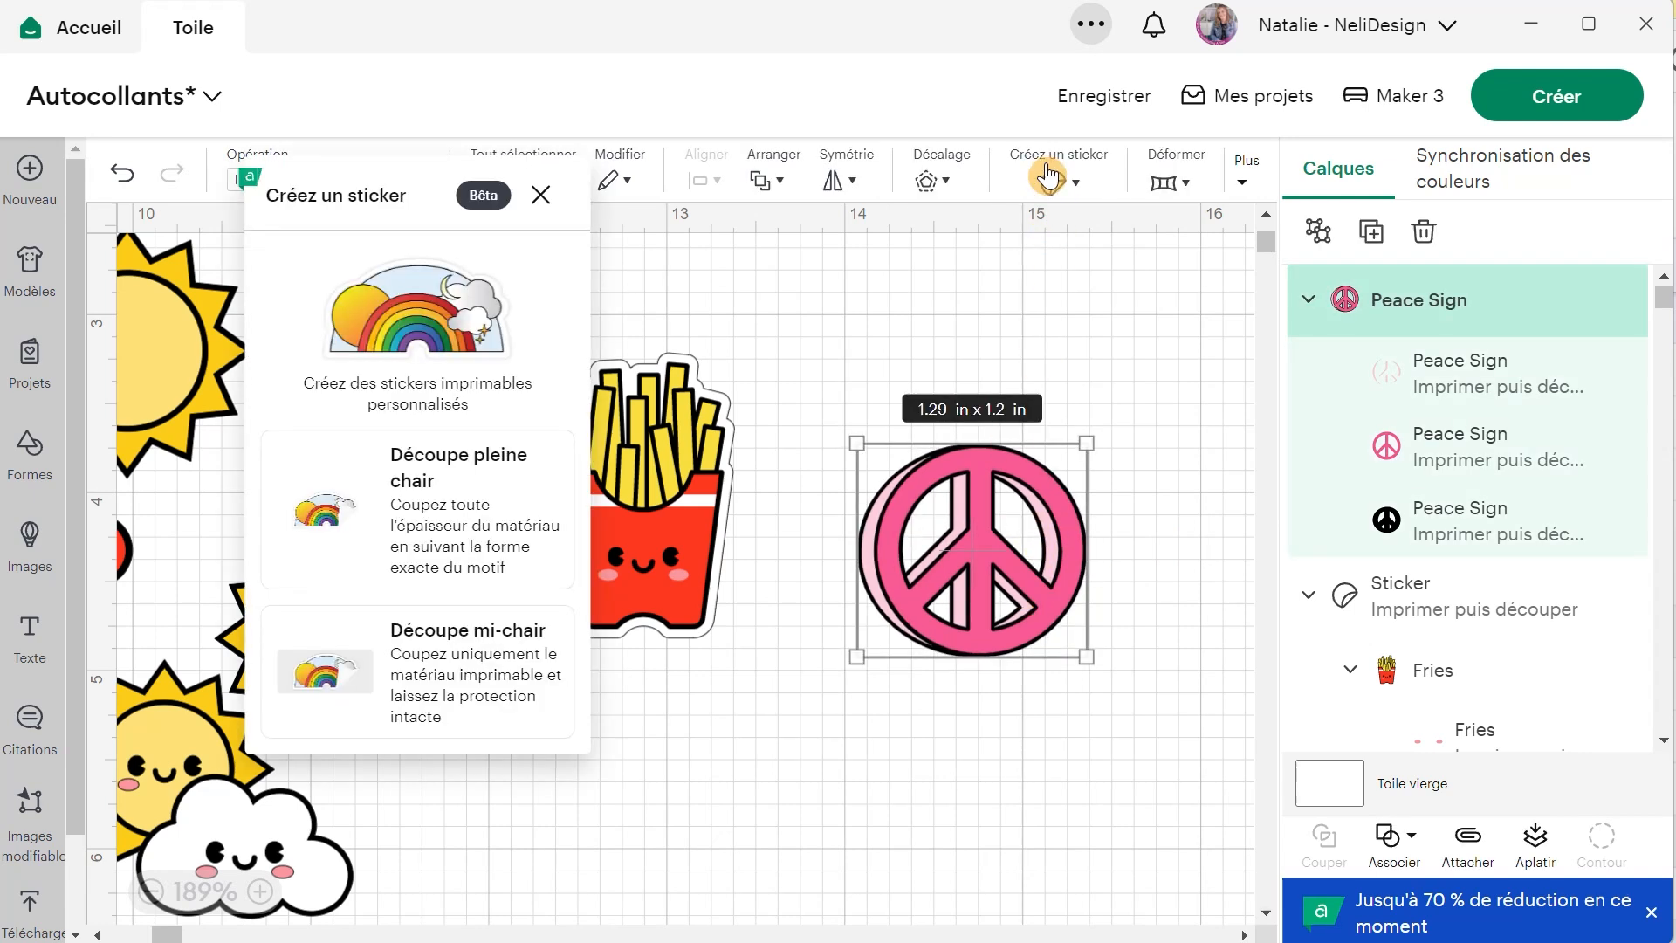
pyautogui.click(412, 685)
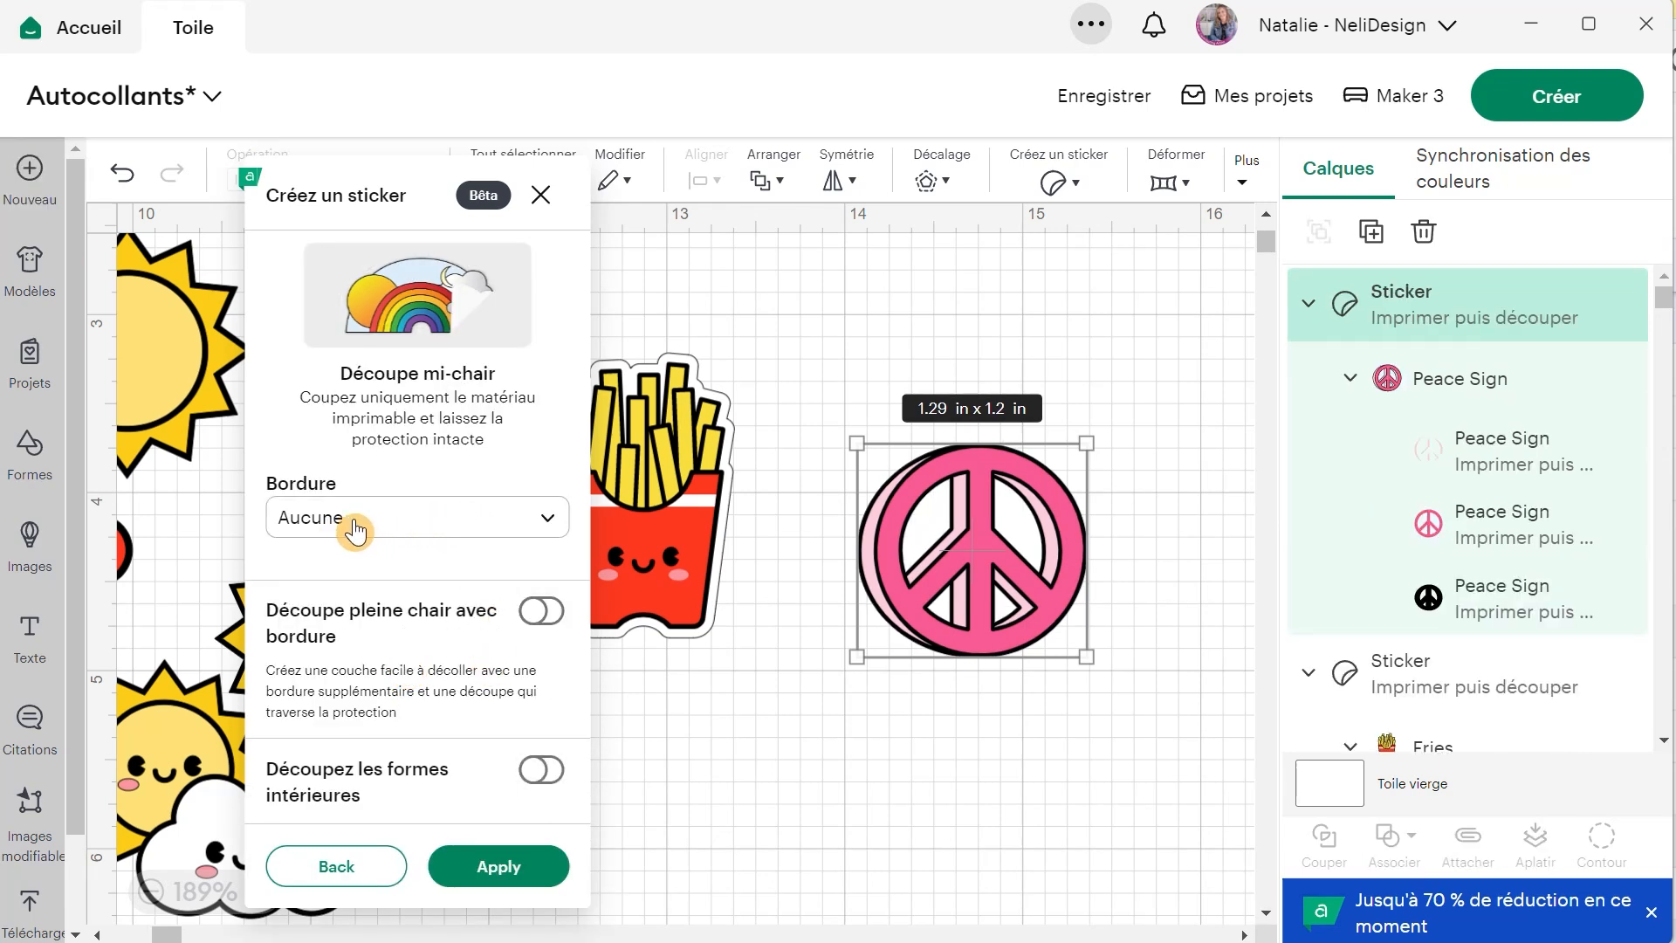
pyautogui.click(446, 527)
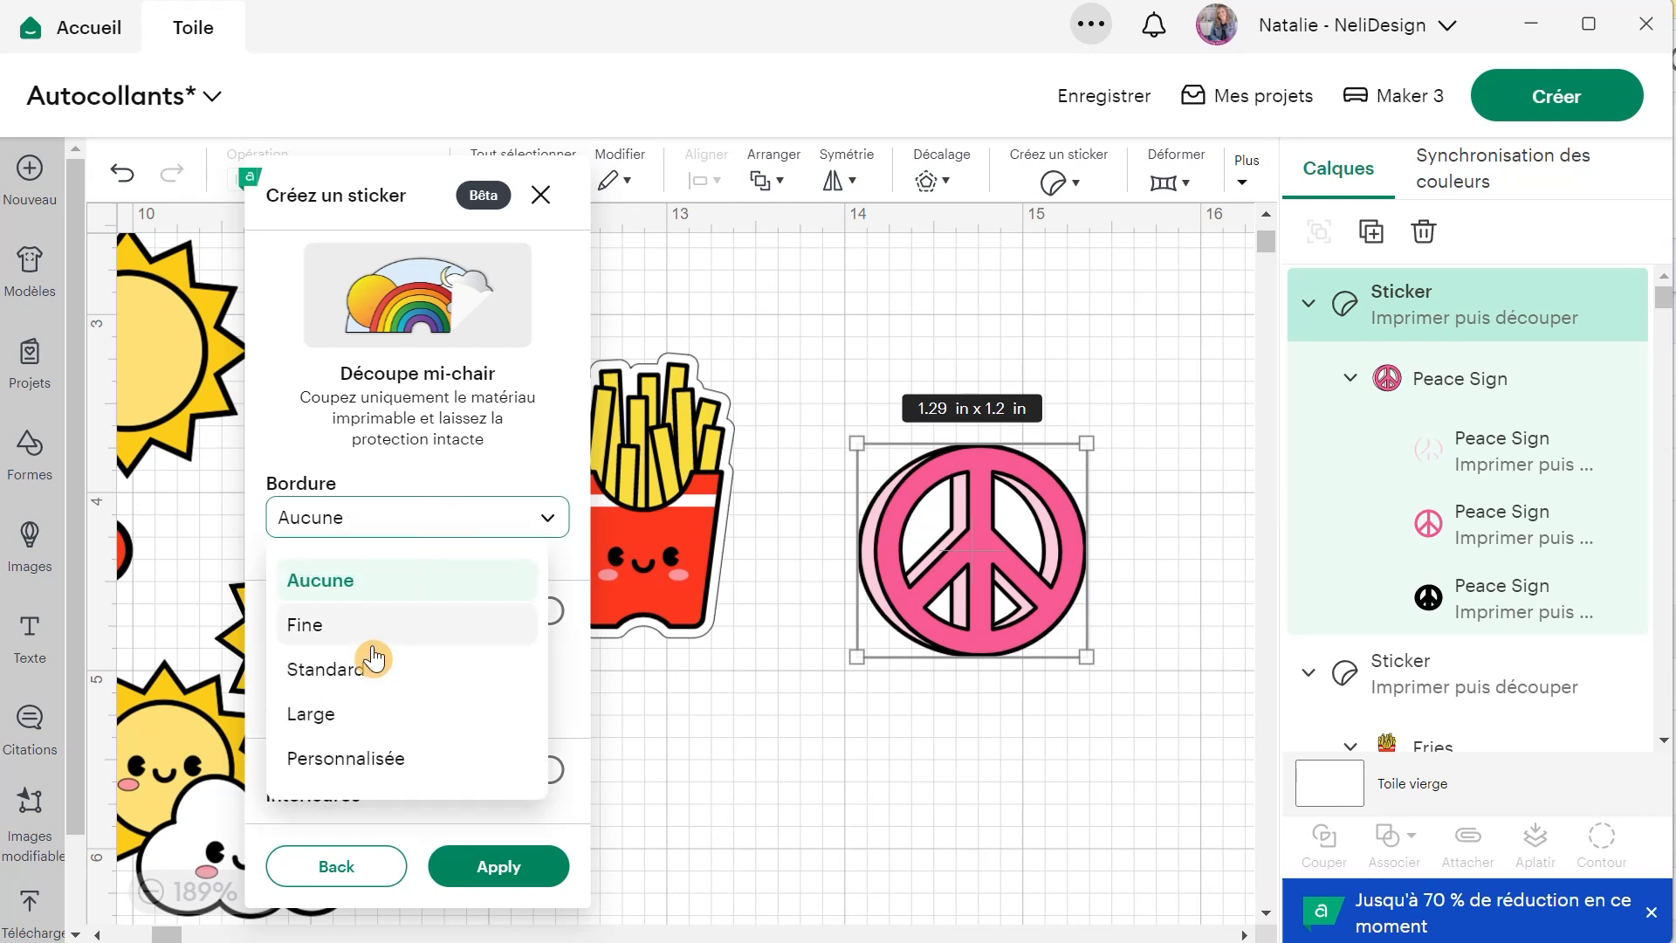
pyautogui.click(347, 627)
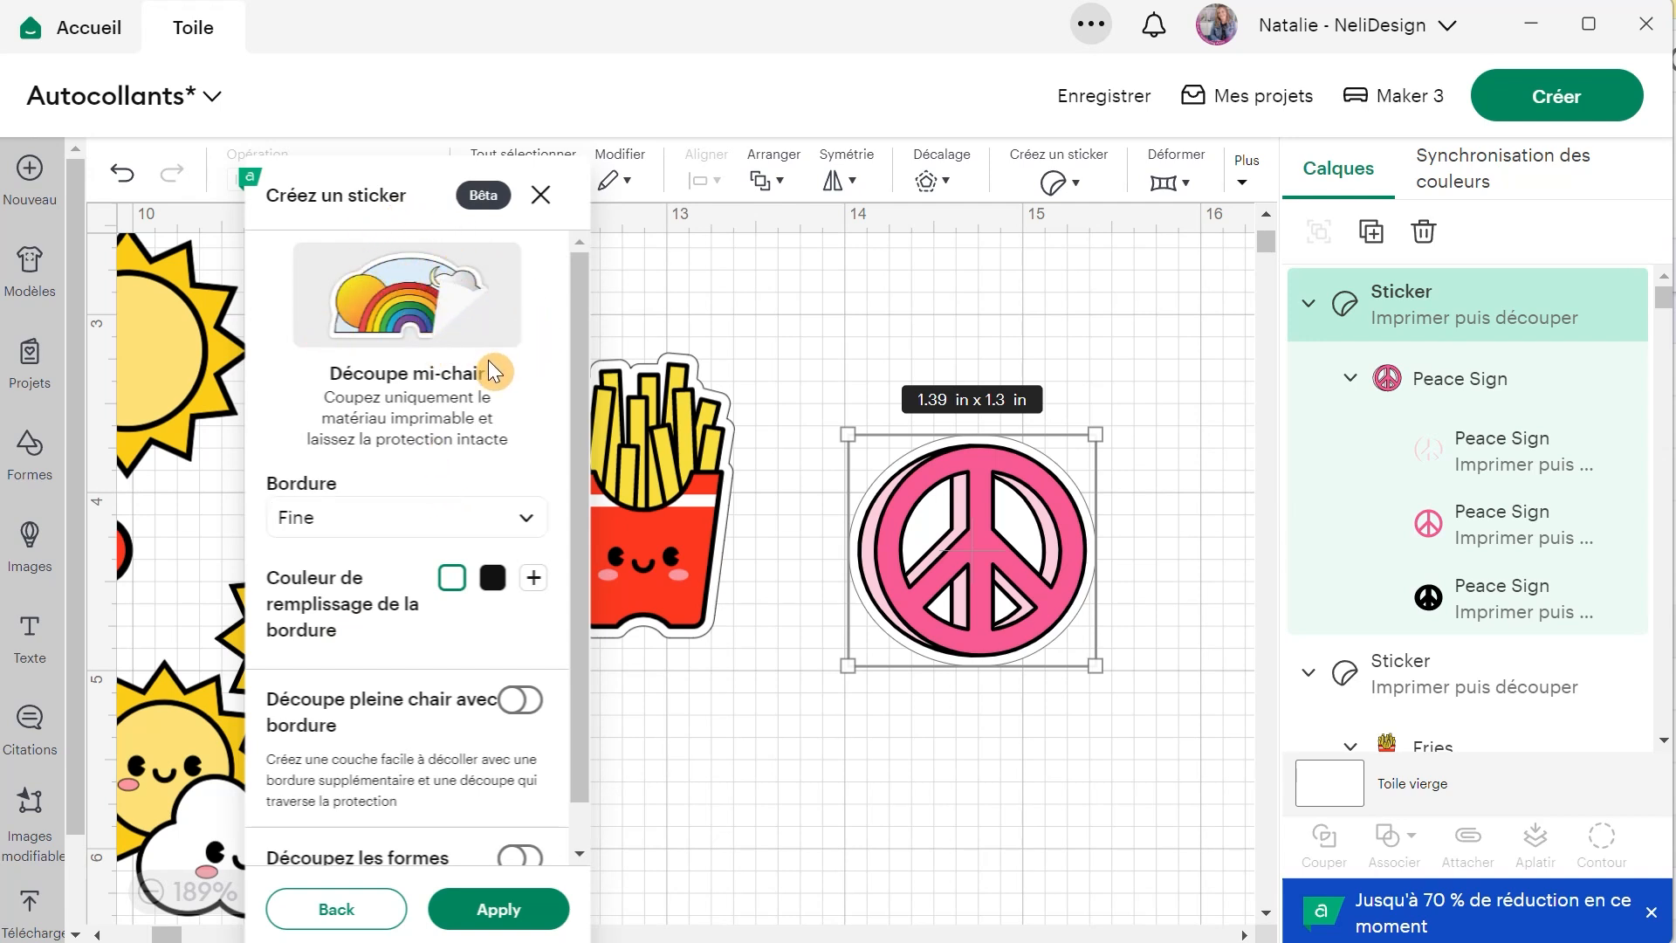
# Switch Découpez les formes intérieures on and off again for the peace sign, and enable Découpe pleine chair avec bordure.
pyautogui.scroll(-1, 364, 462)
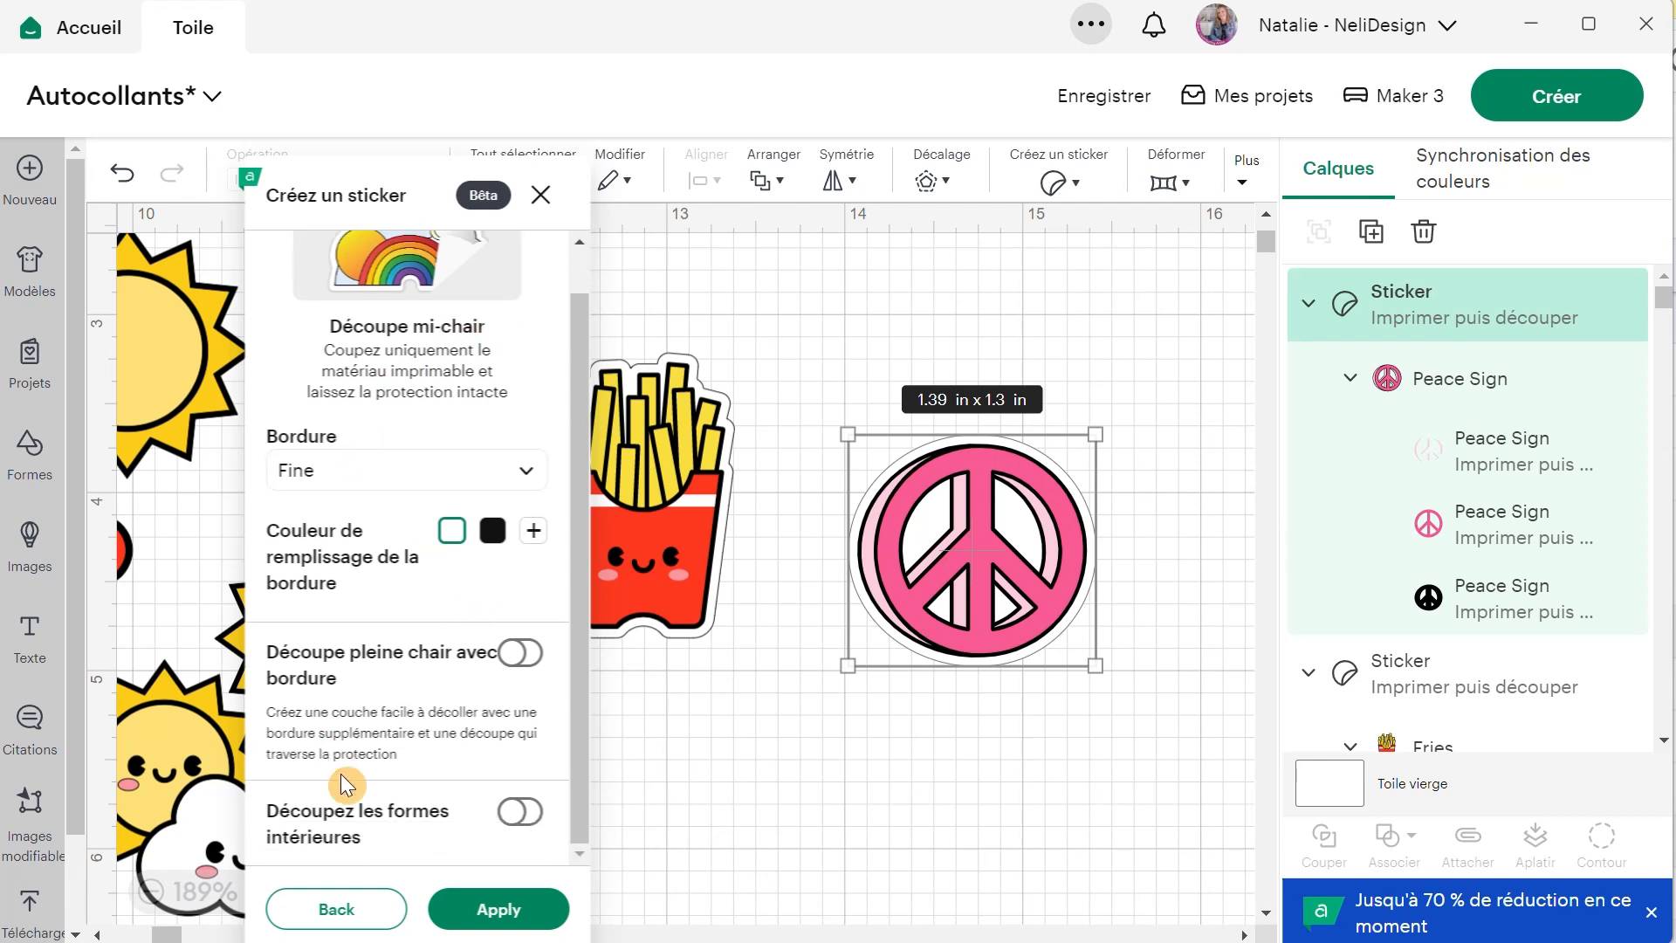
pyautogui.click(529, 816)
pyautogui.click(531, 818)
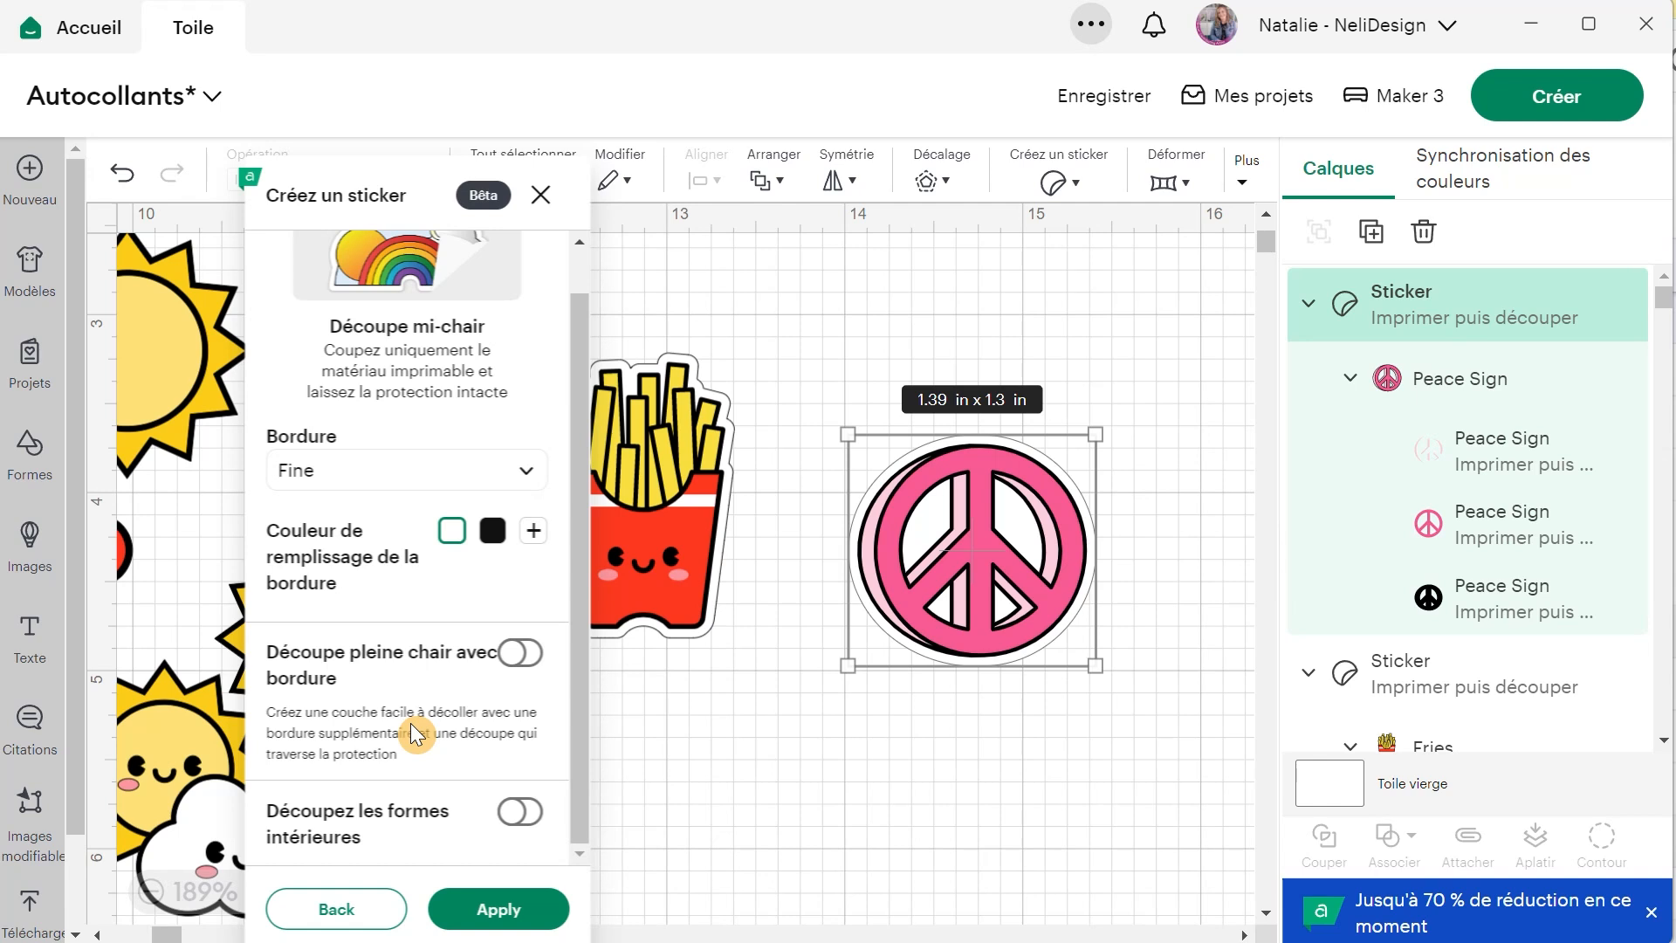
pyautogui.click(521, 653)
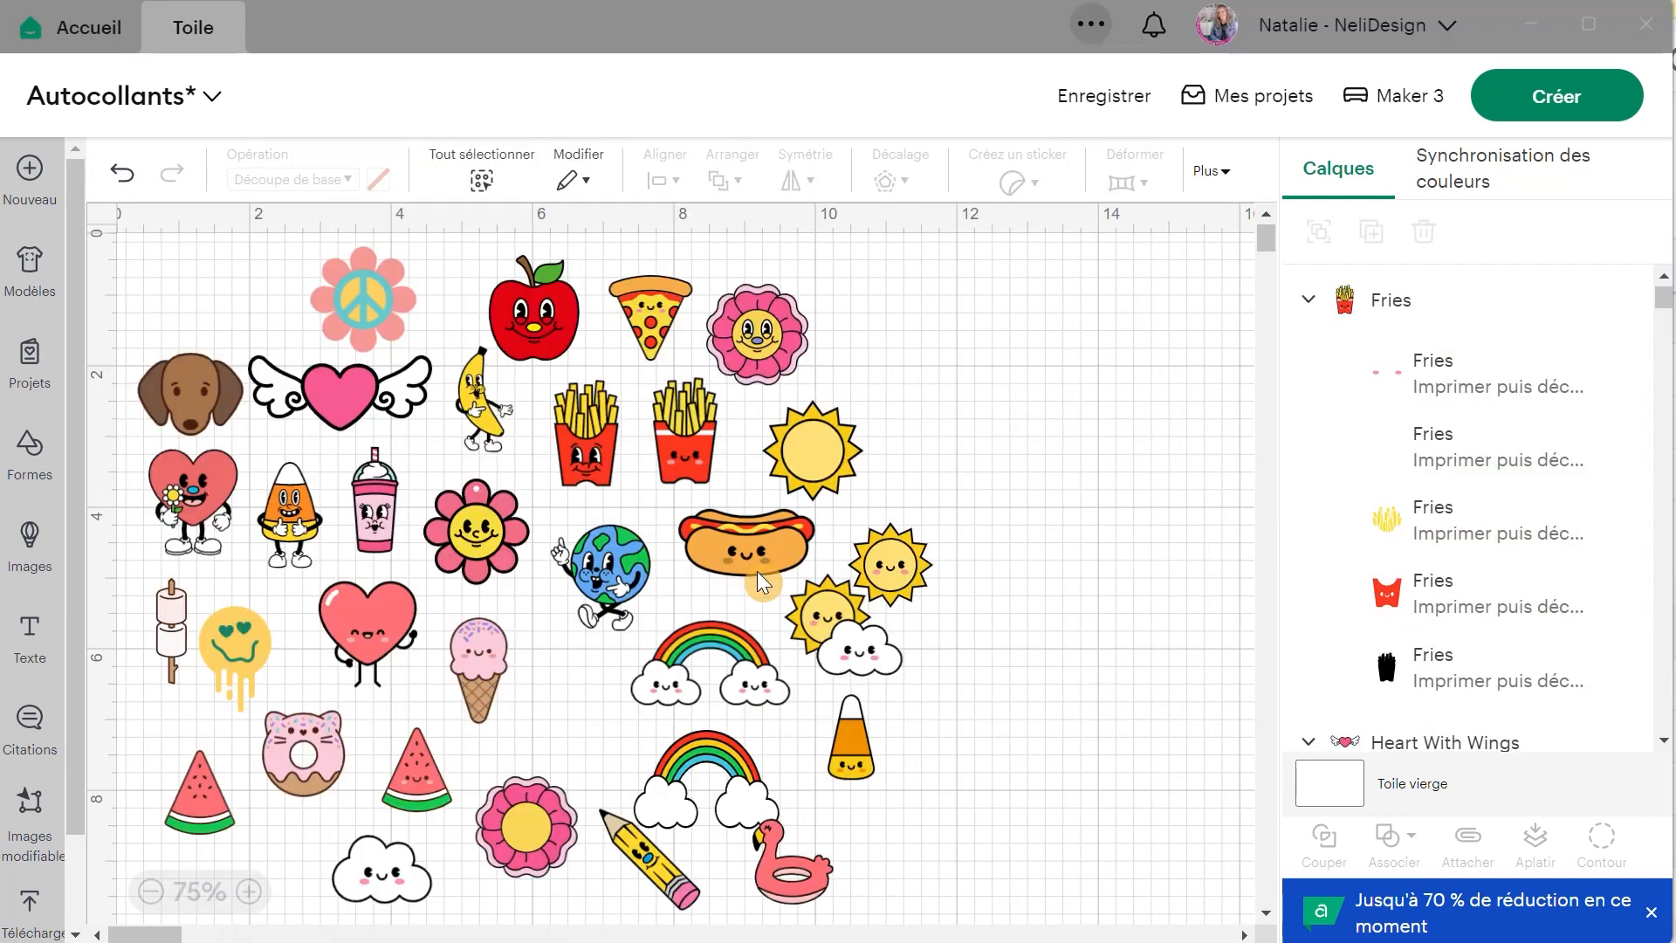
# Move the flamingo pool float into the gap between the ice cream cone and the rainbows.
pyautogui.click(804, 872)
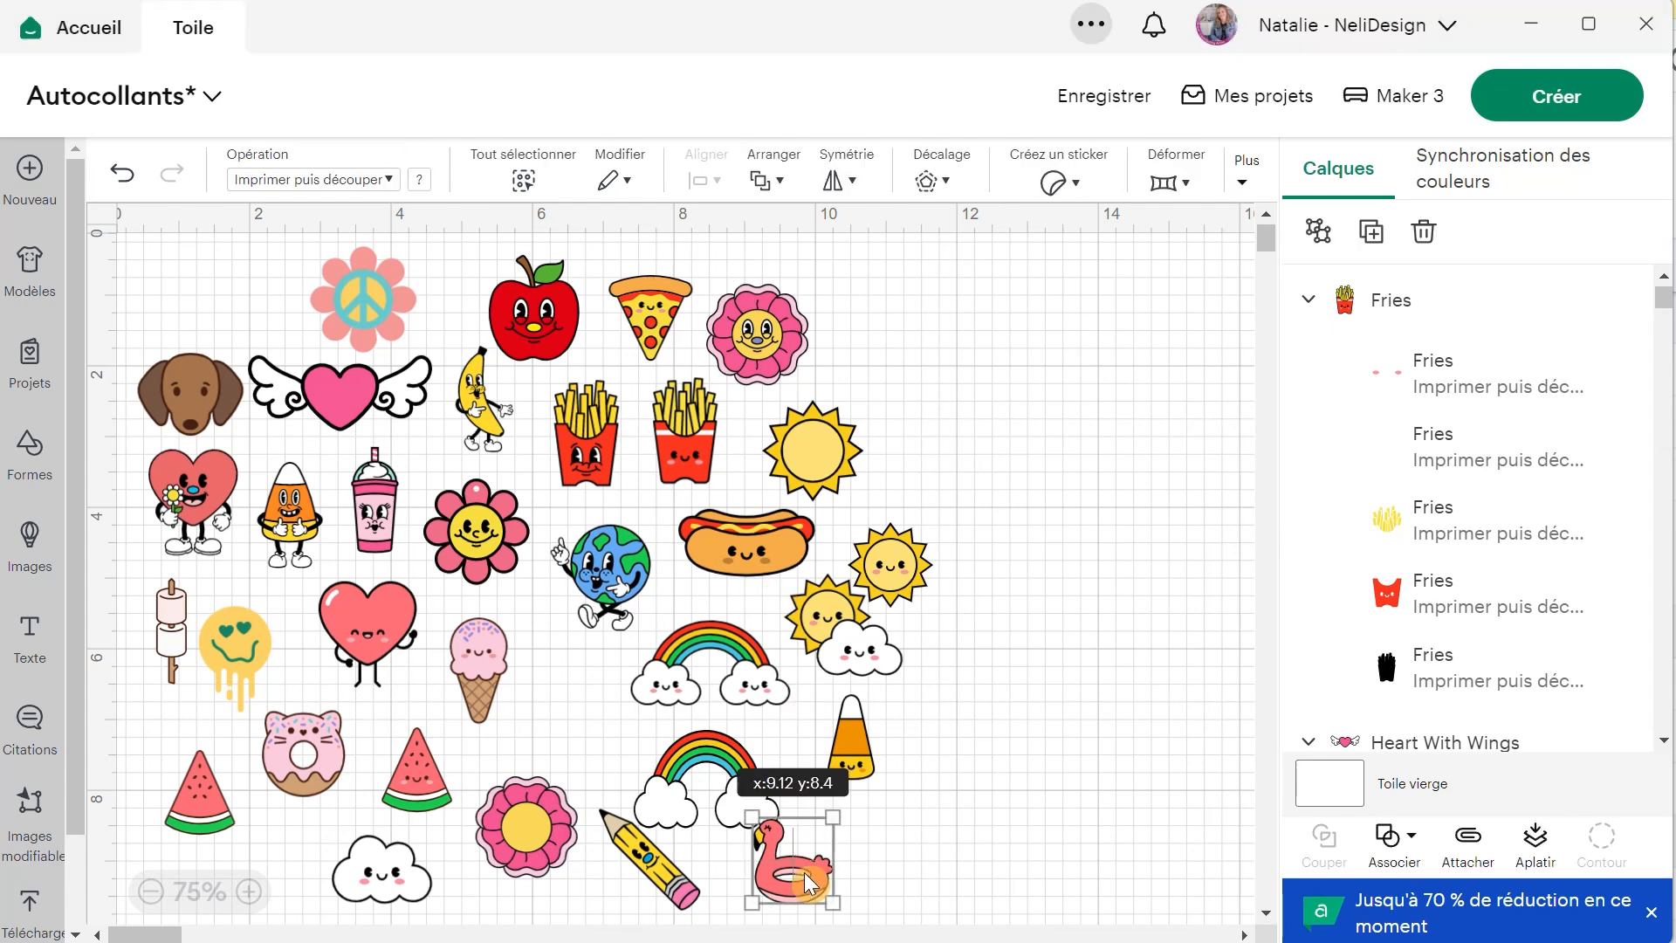
pyautogui.moveTo(786, 866); pyautogui.dragTo(821, 860)
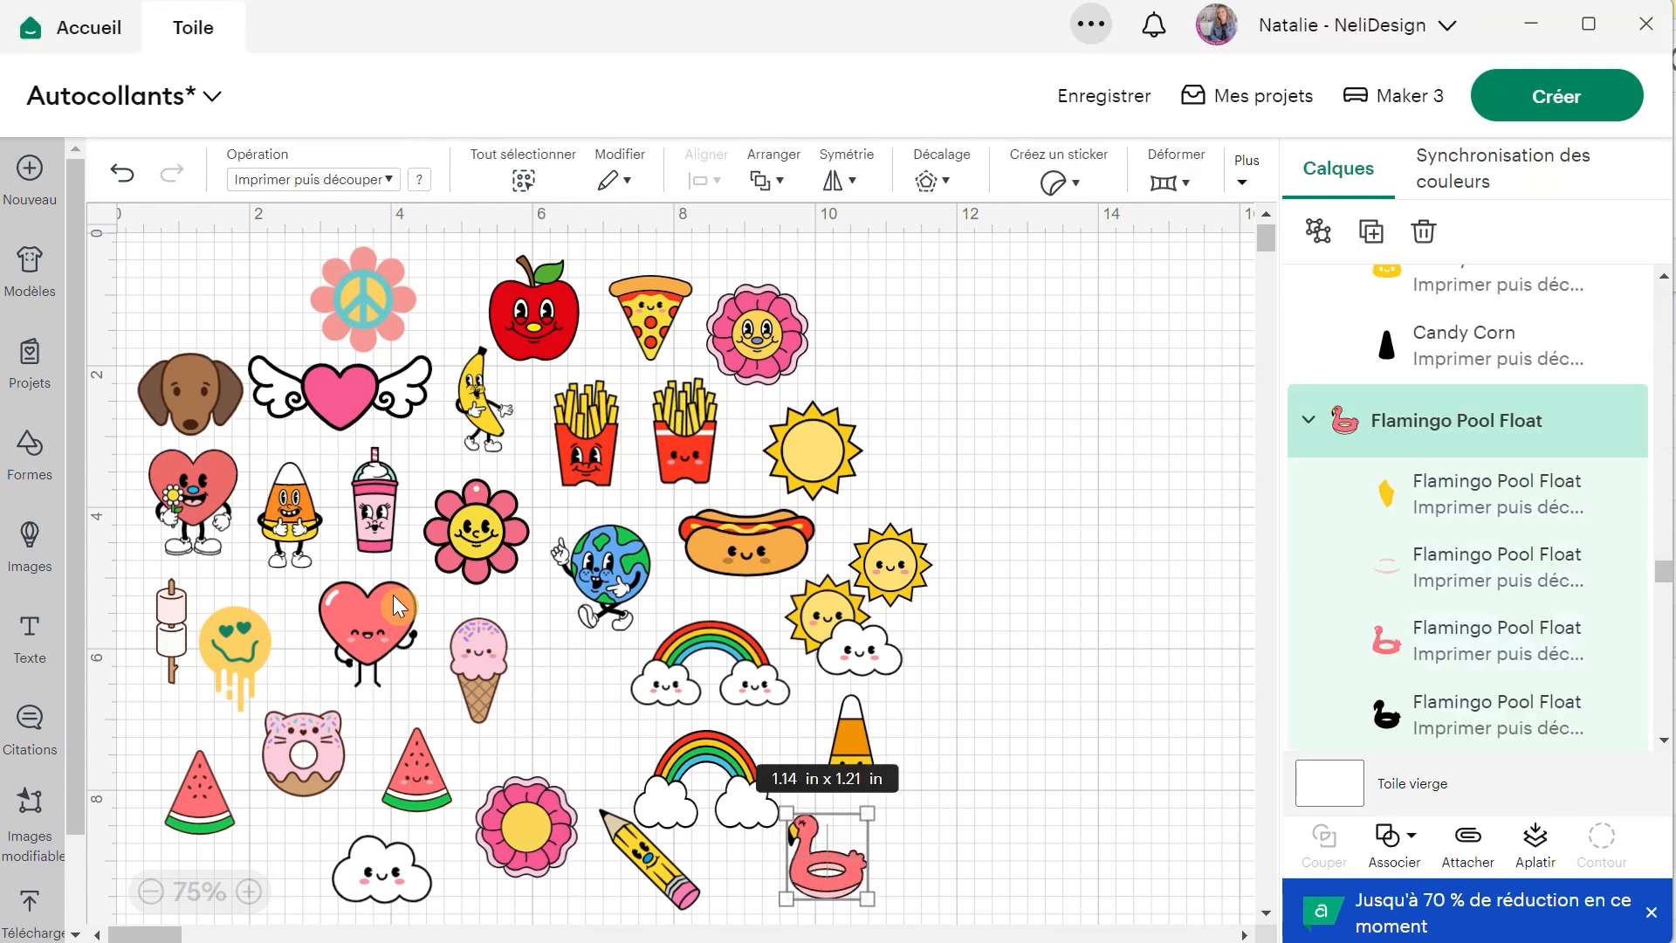
pyautogui.moveTo(796, 835); pyautogui.dragTo(547, 704)
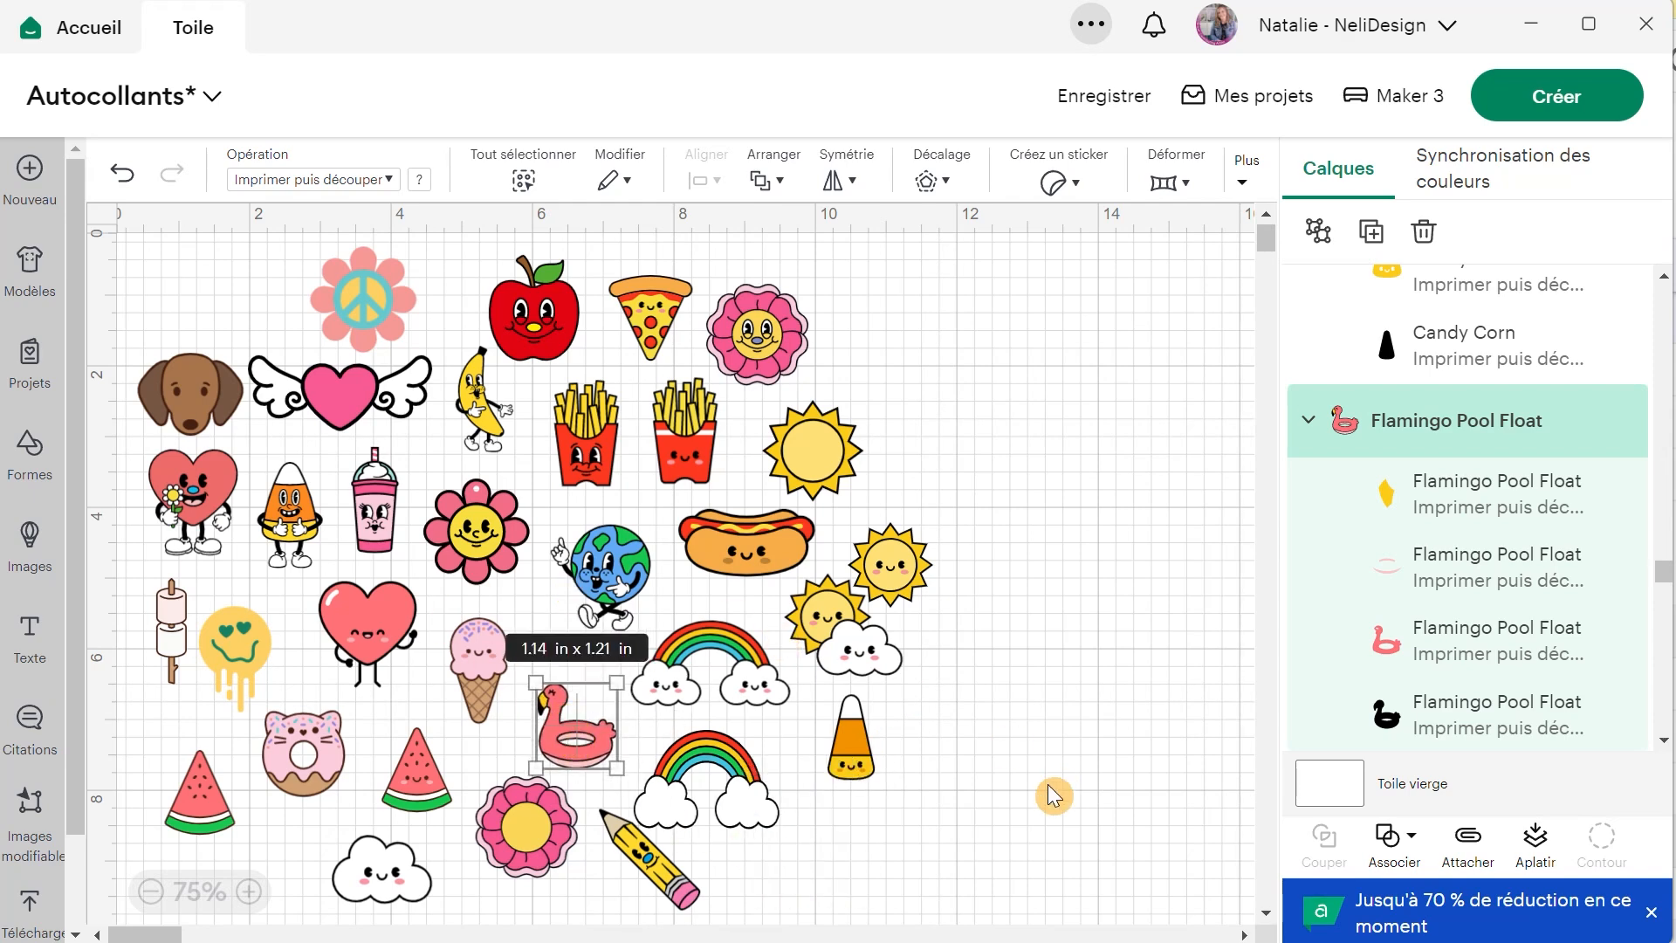
pyautogui.click(989, 840)
# Turn all designs on the canvas into one Découpe mi-chair sticker with a Standard border and apply it.
pyautogui.click(522, 180)
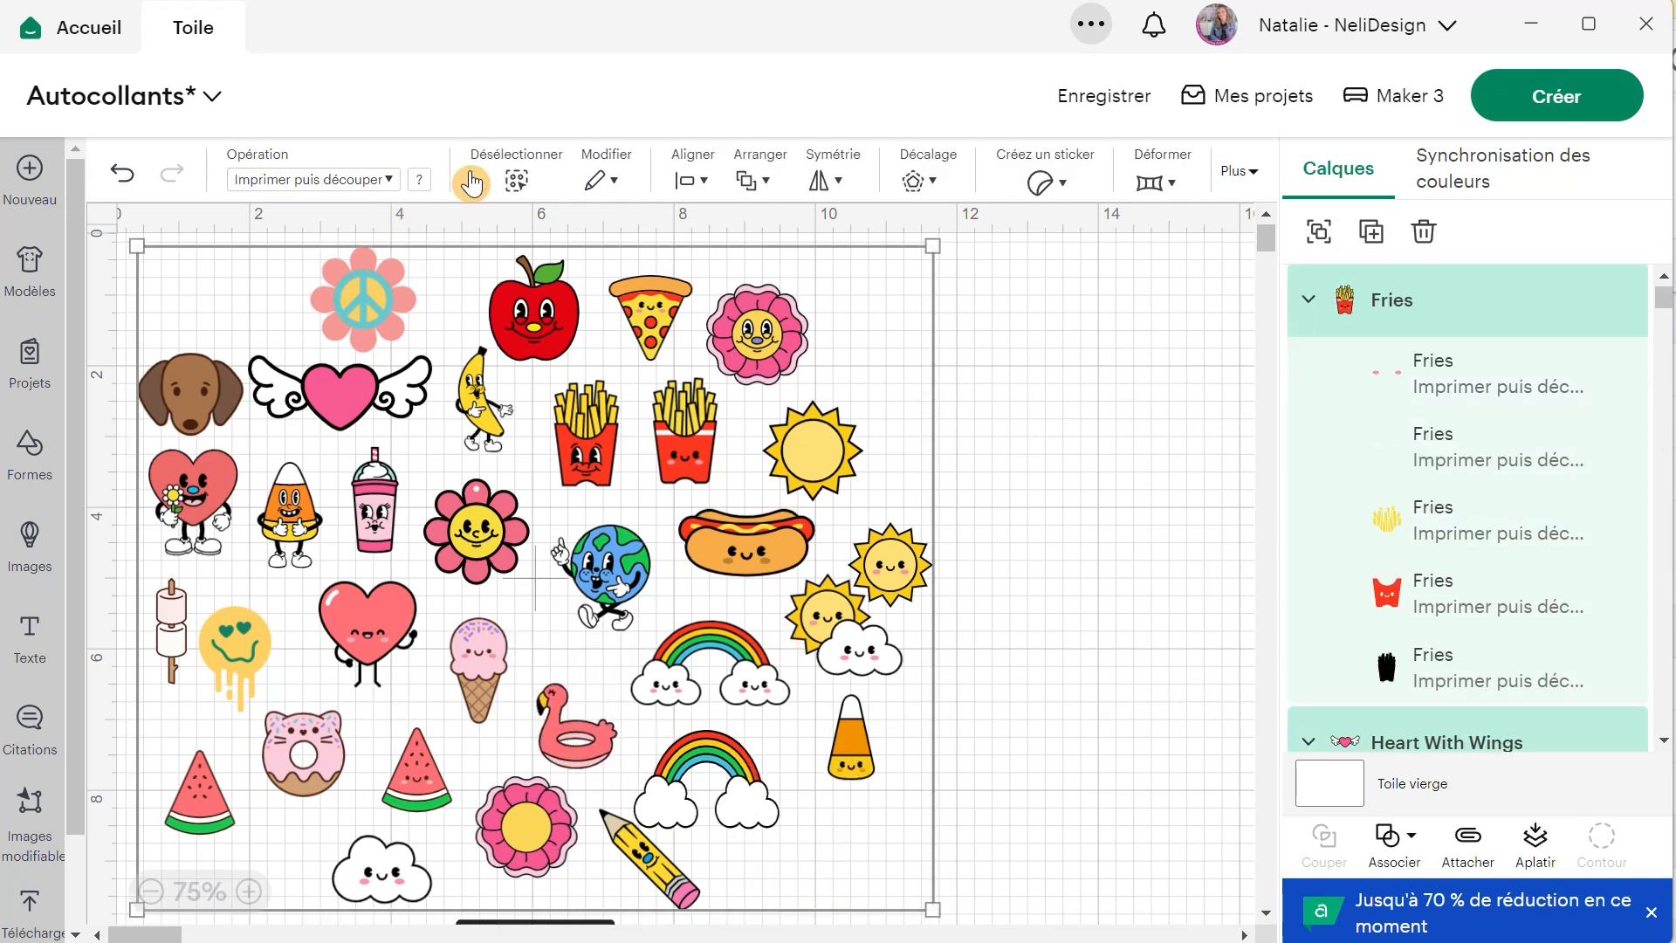
pyautogui.click(1064, 180)
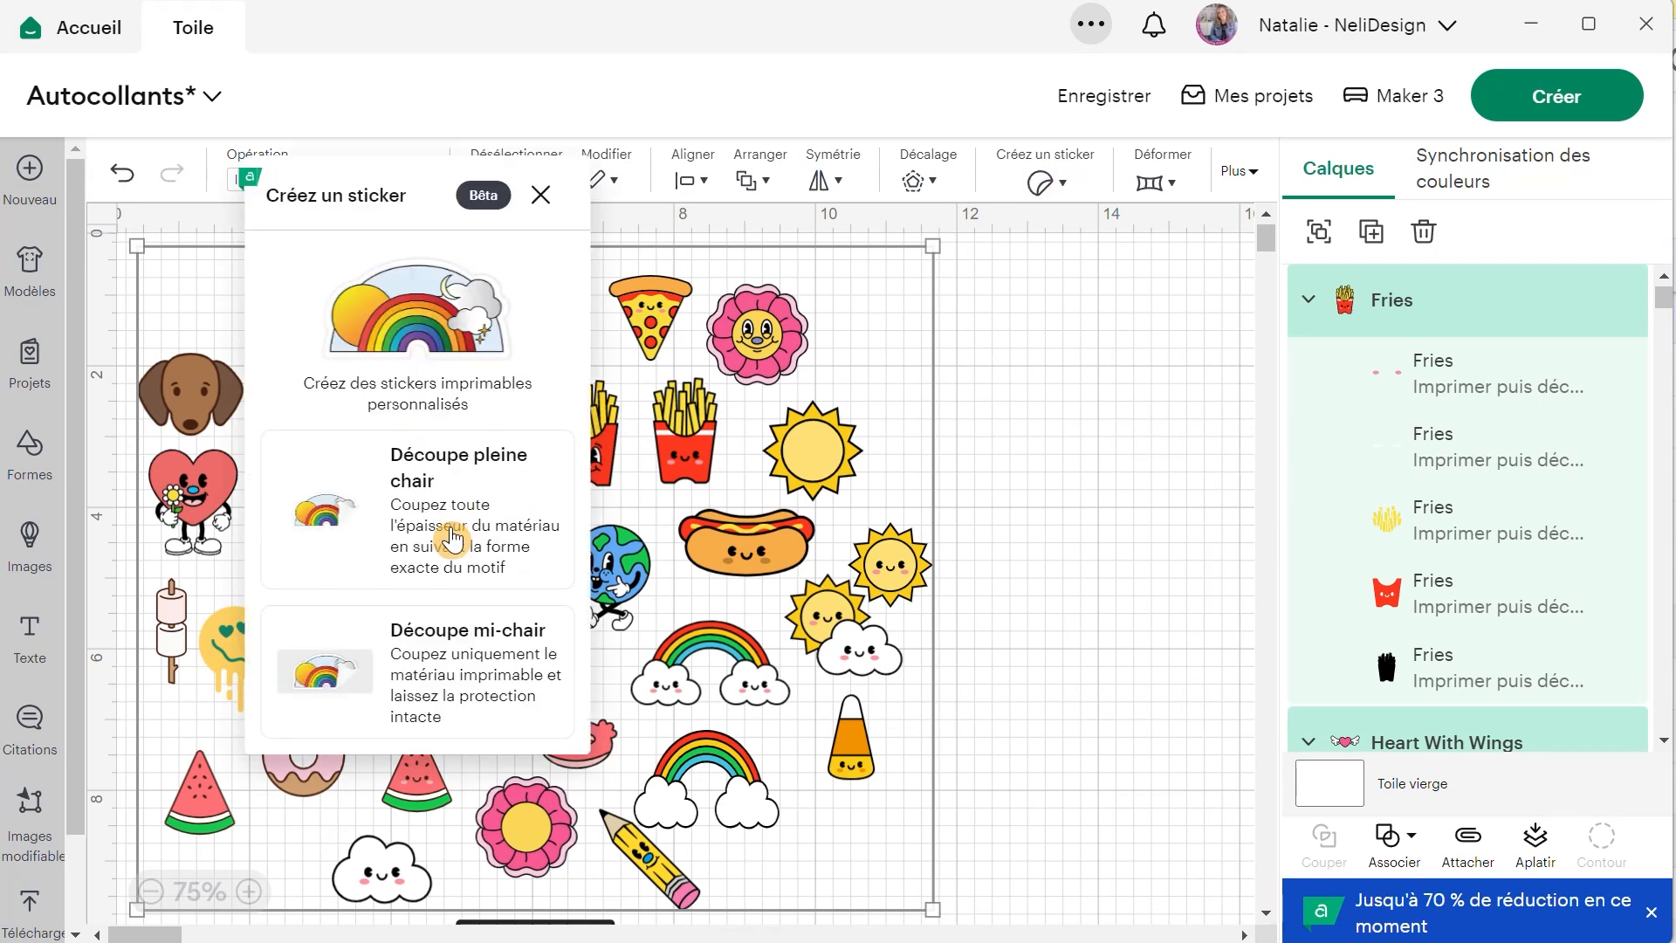
pyautogui.click(449, 653)
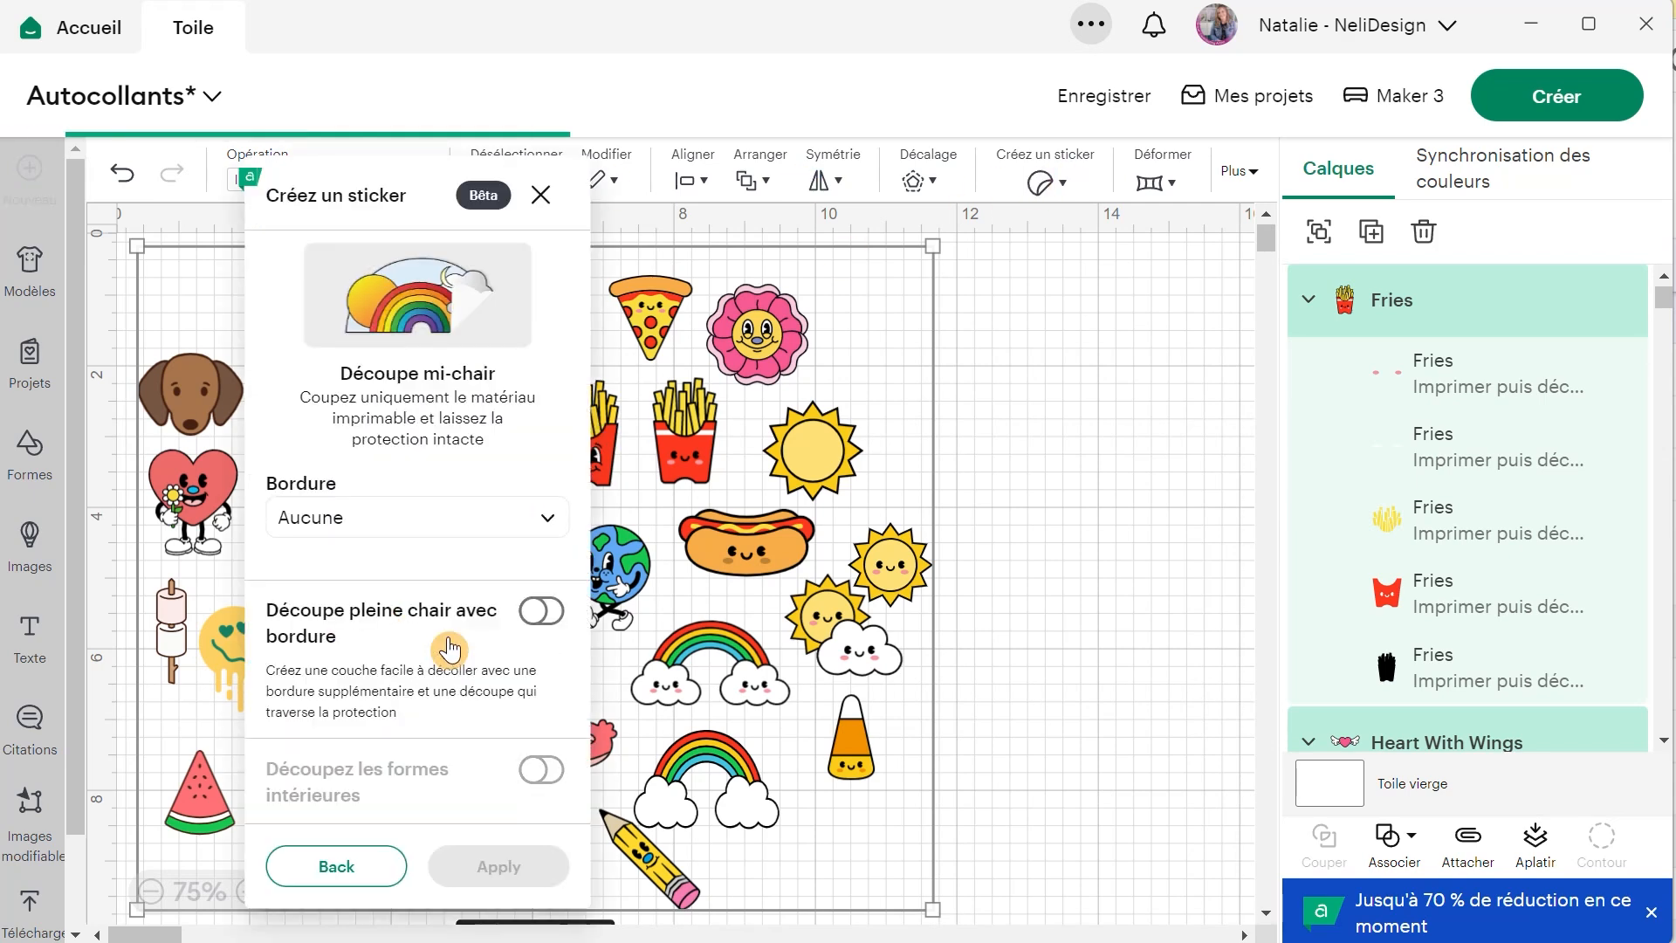
pyautogui.click(437, 522)
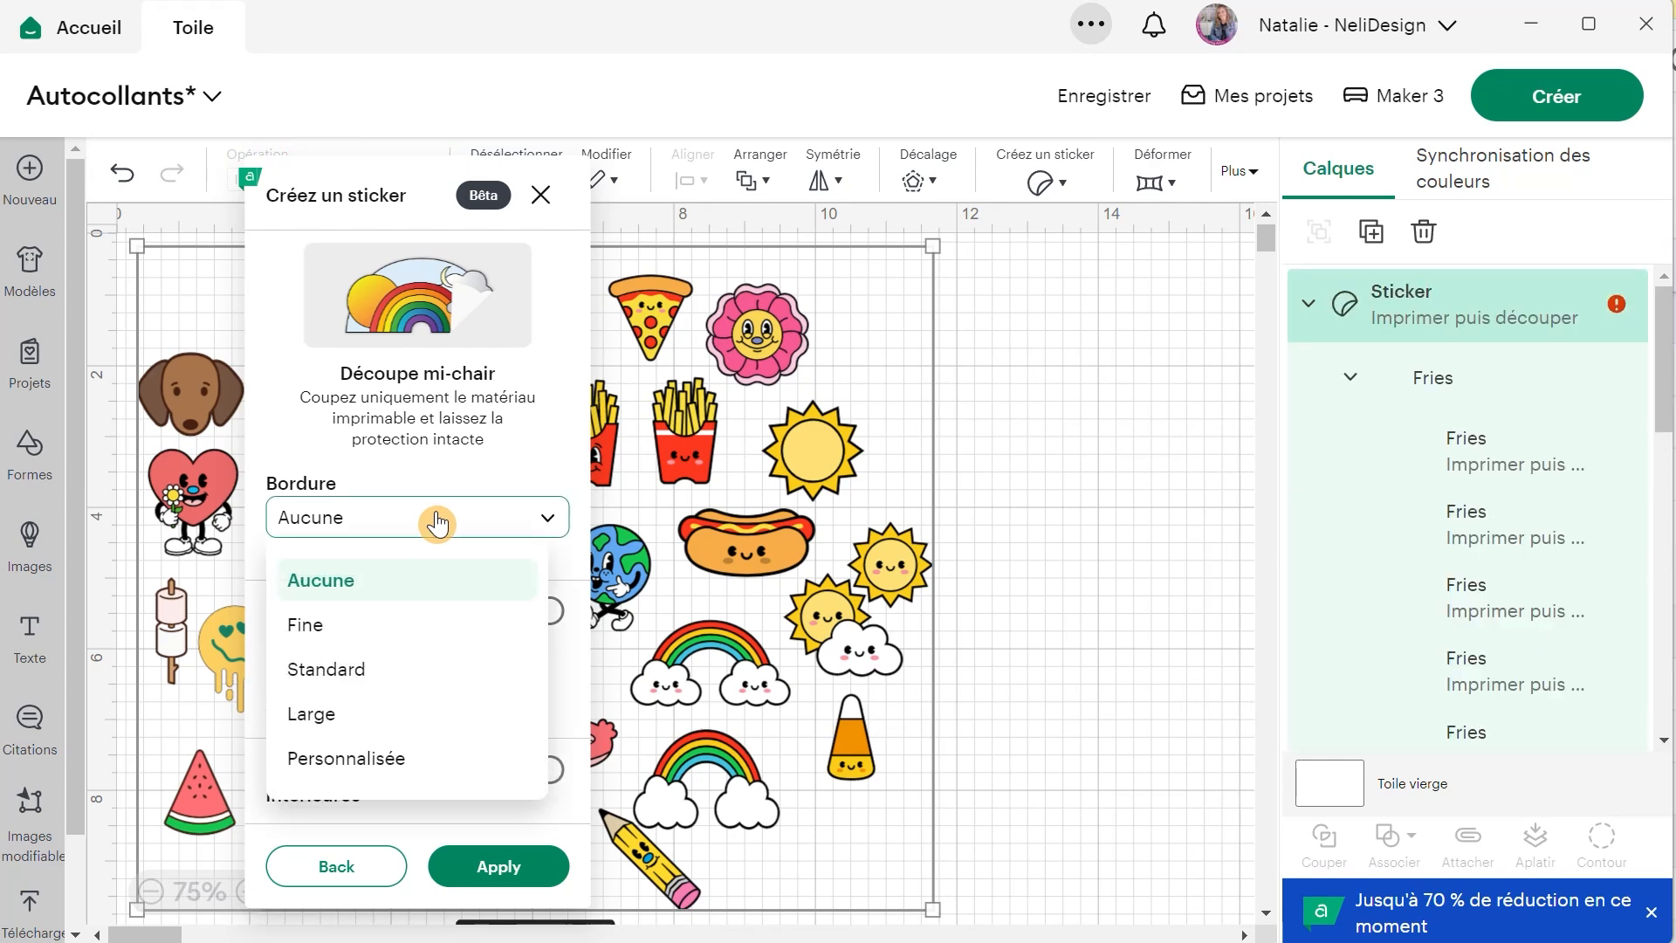
pyautogui.click(341, 667)
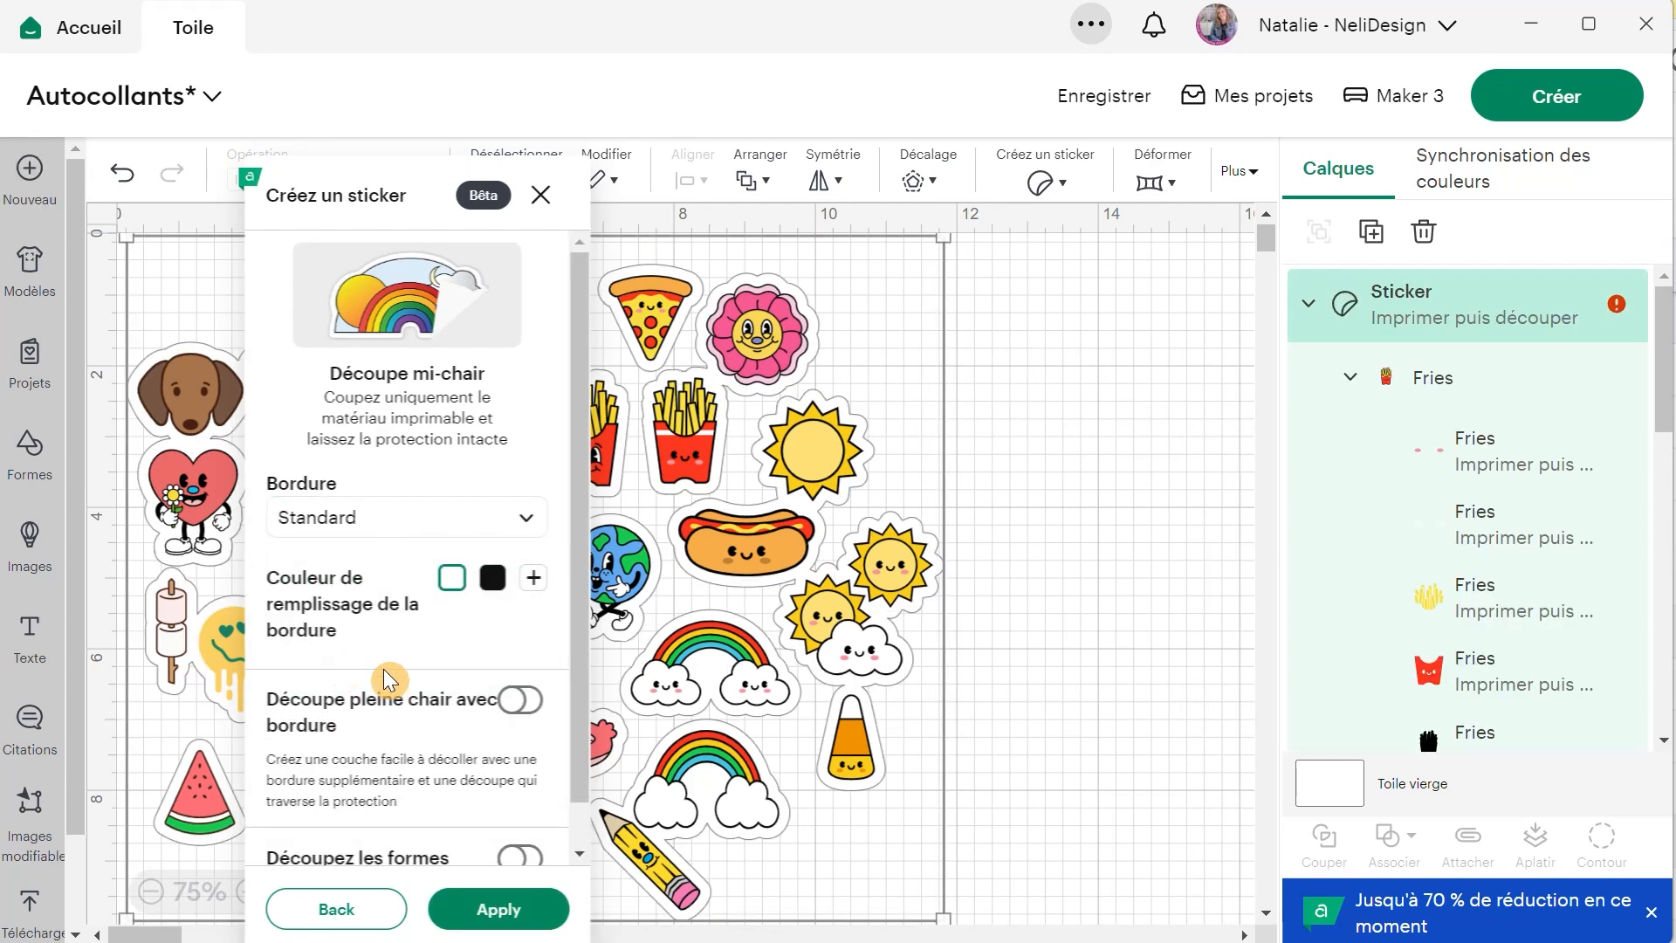
pyautogui.click(492, 920)
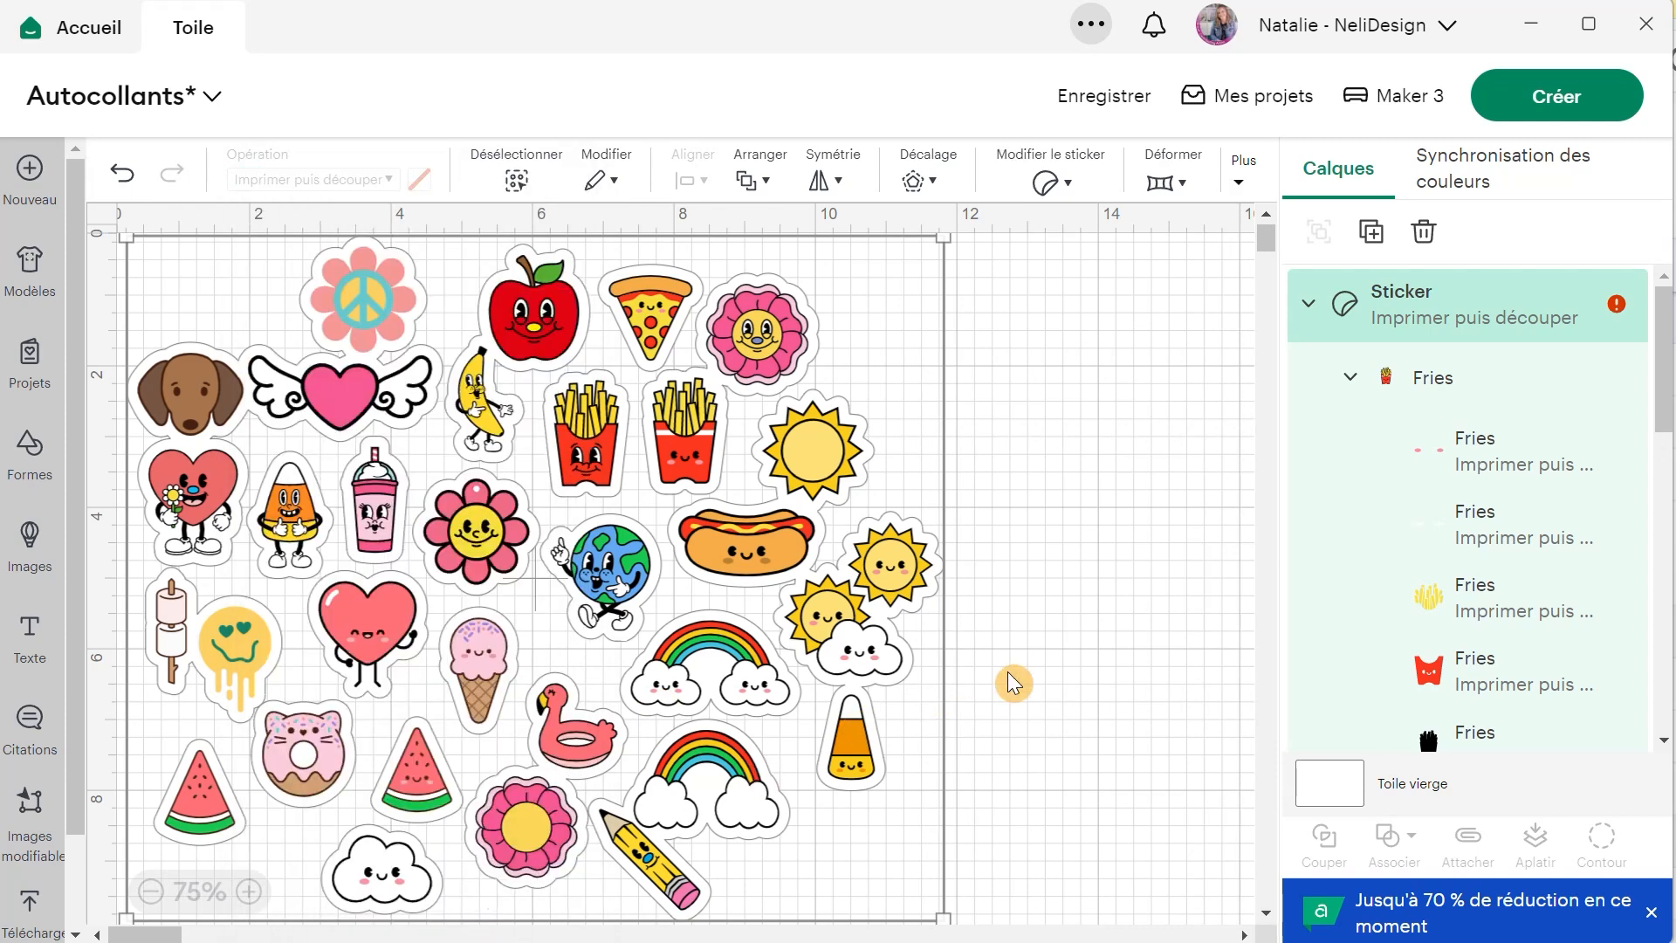
# Shift the combined sticker slightly down and to the right, and check the size warning on its layer.
pyautogui.click(1078, 554)
pyautogui.moveTo(554, 556); pyautogui.dragTo(599, 577)
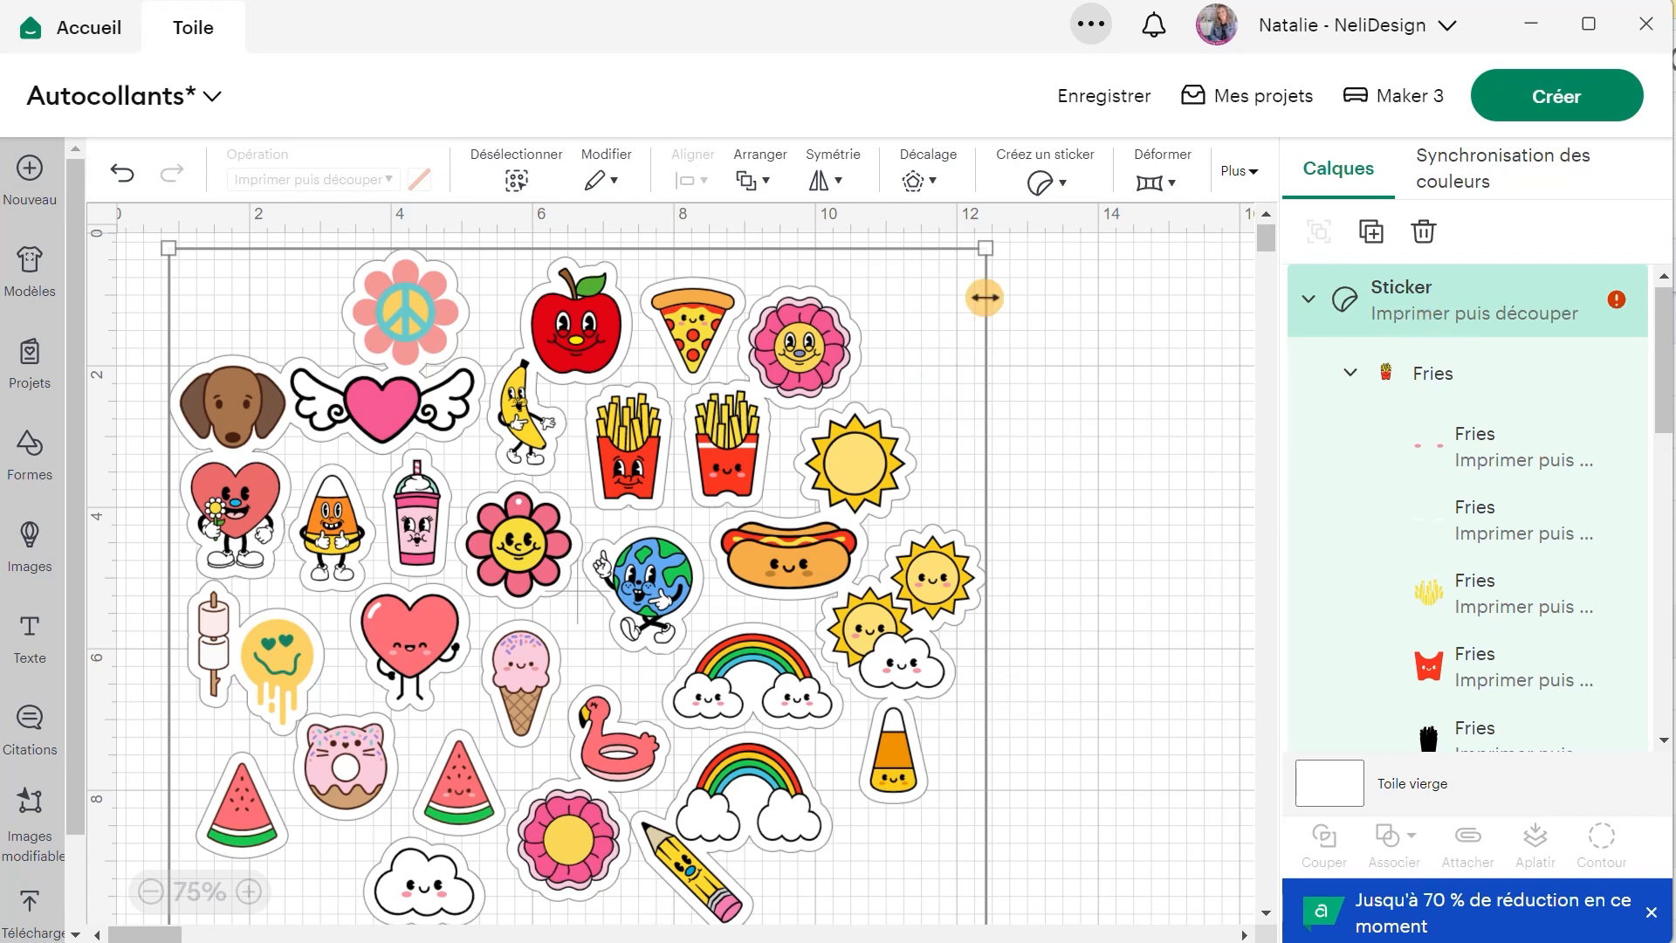
pyautogui.click(1618, 310)
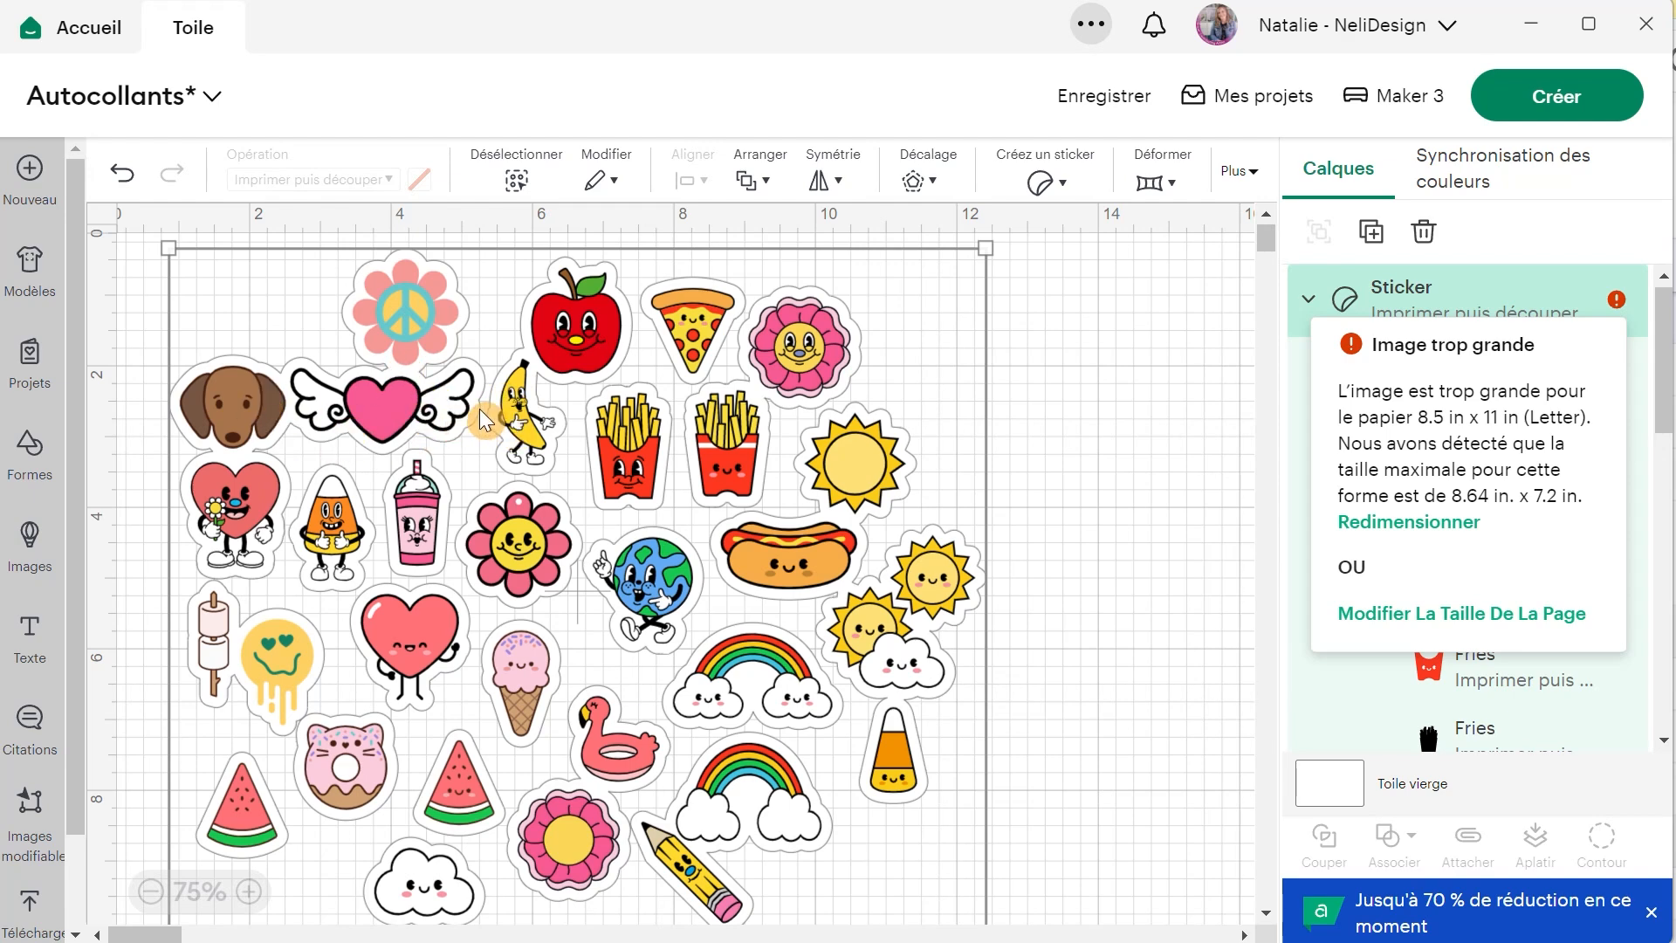
pyautogui.click(1044, 412)
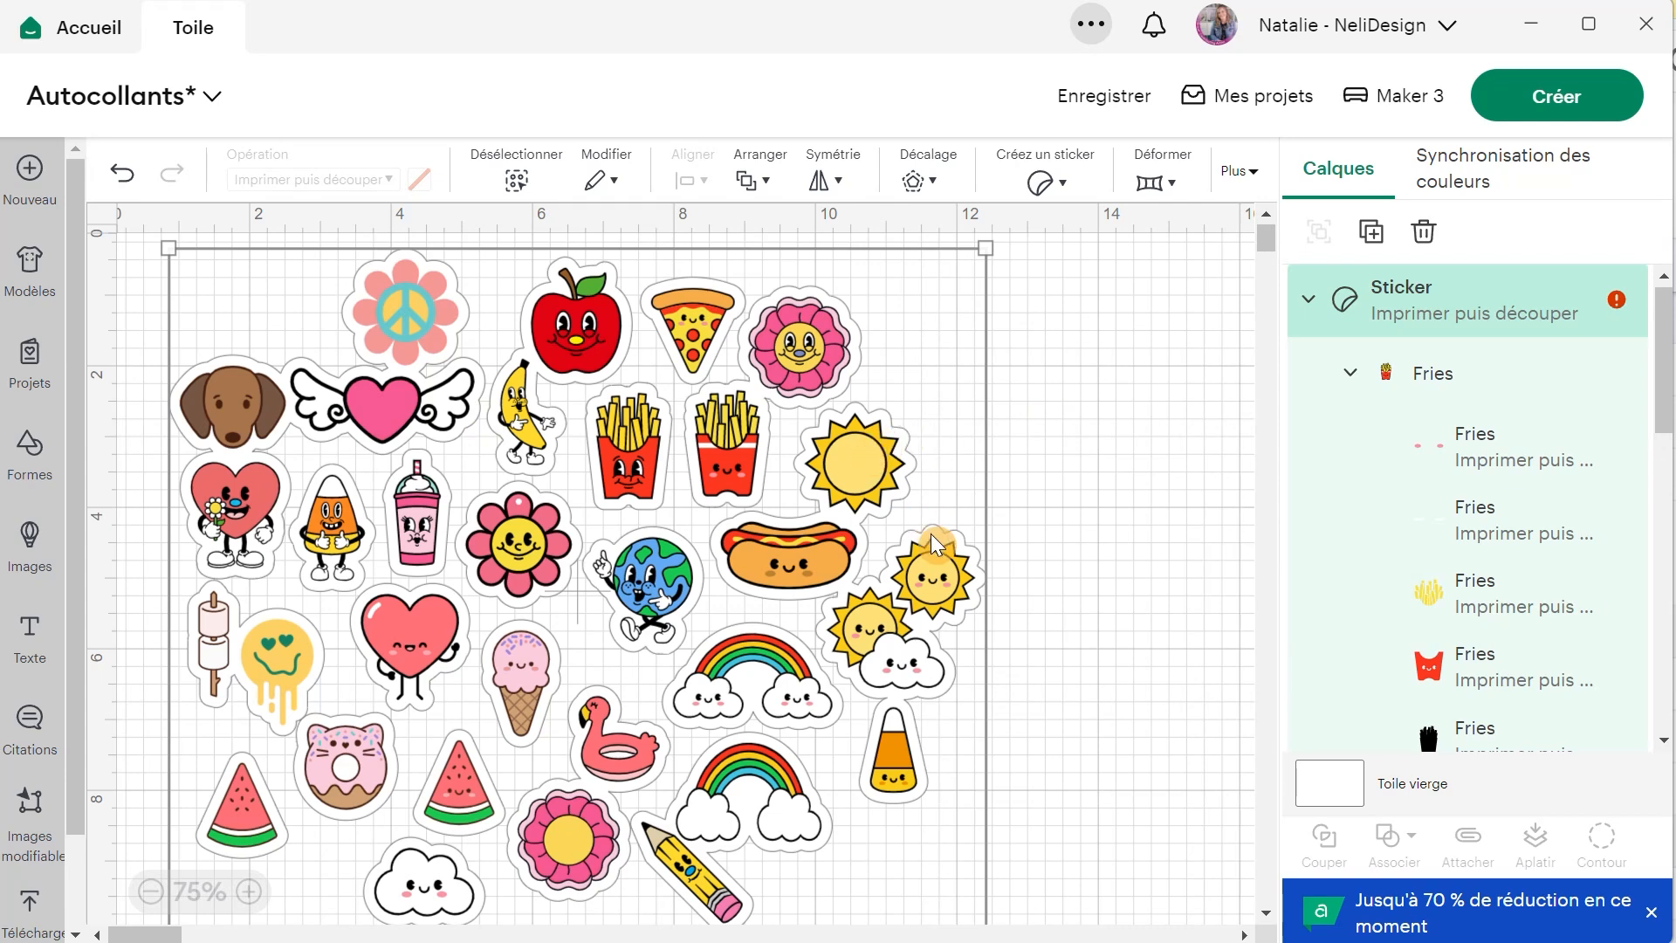
# Rearrange designs inside the sticker: smiling sun beside the peace flower, flamingo and watermelon higher, and plain sun closer to the fries.
pyautogui.click(925, 564)
pyautogui.moveTo(934, 574); pyautogui.dragTo(269, 306)
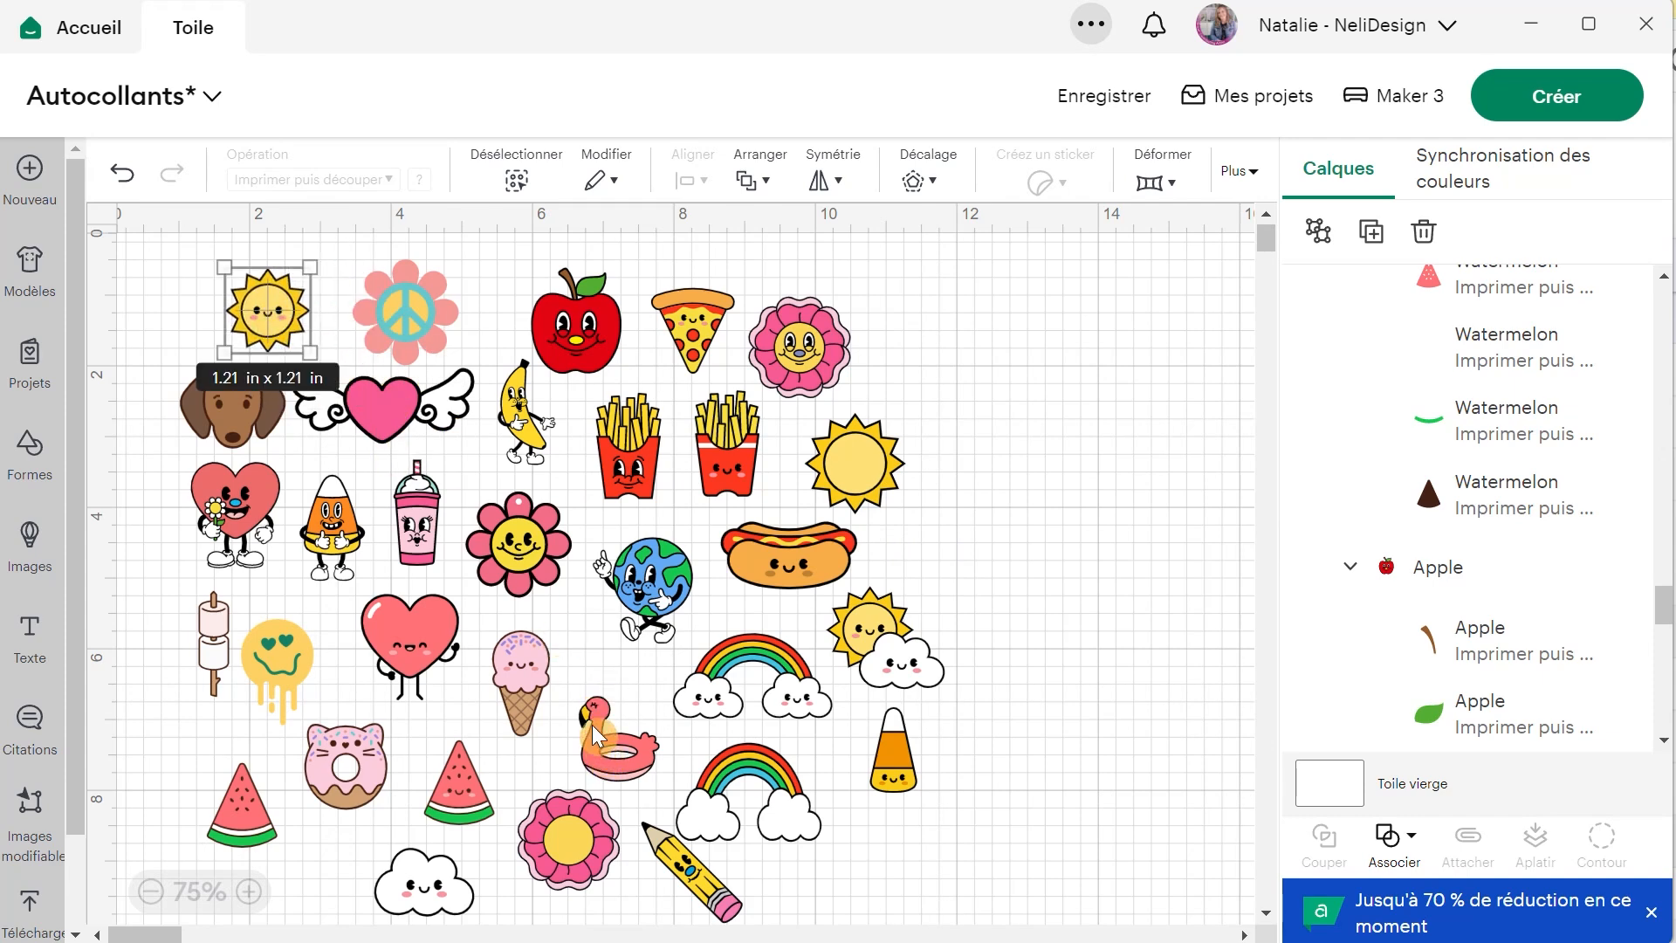
pyautogui.moveTo(601, 751); pyautogui.dragTo(592, 725)
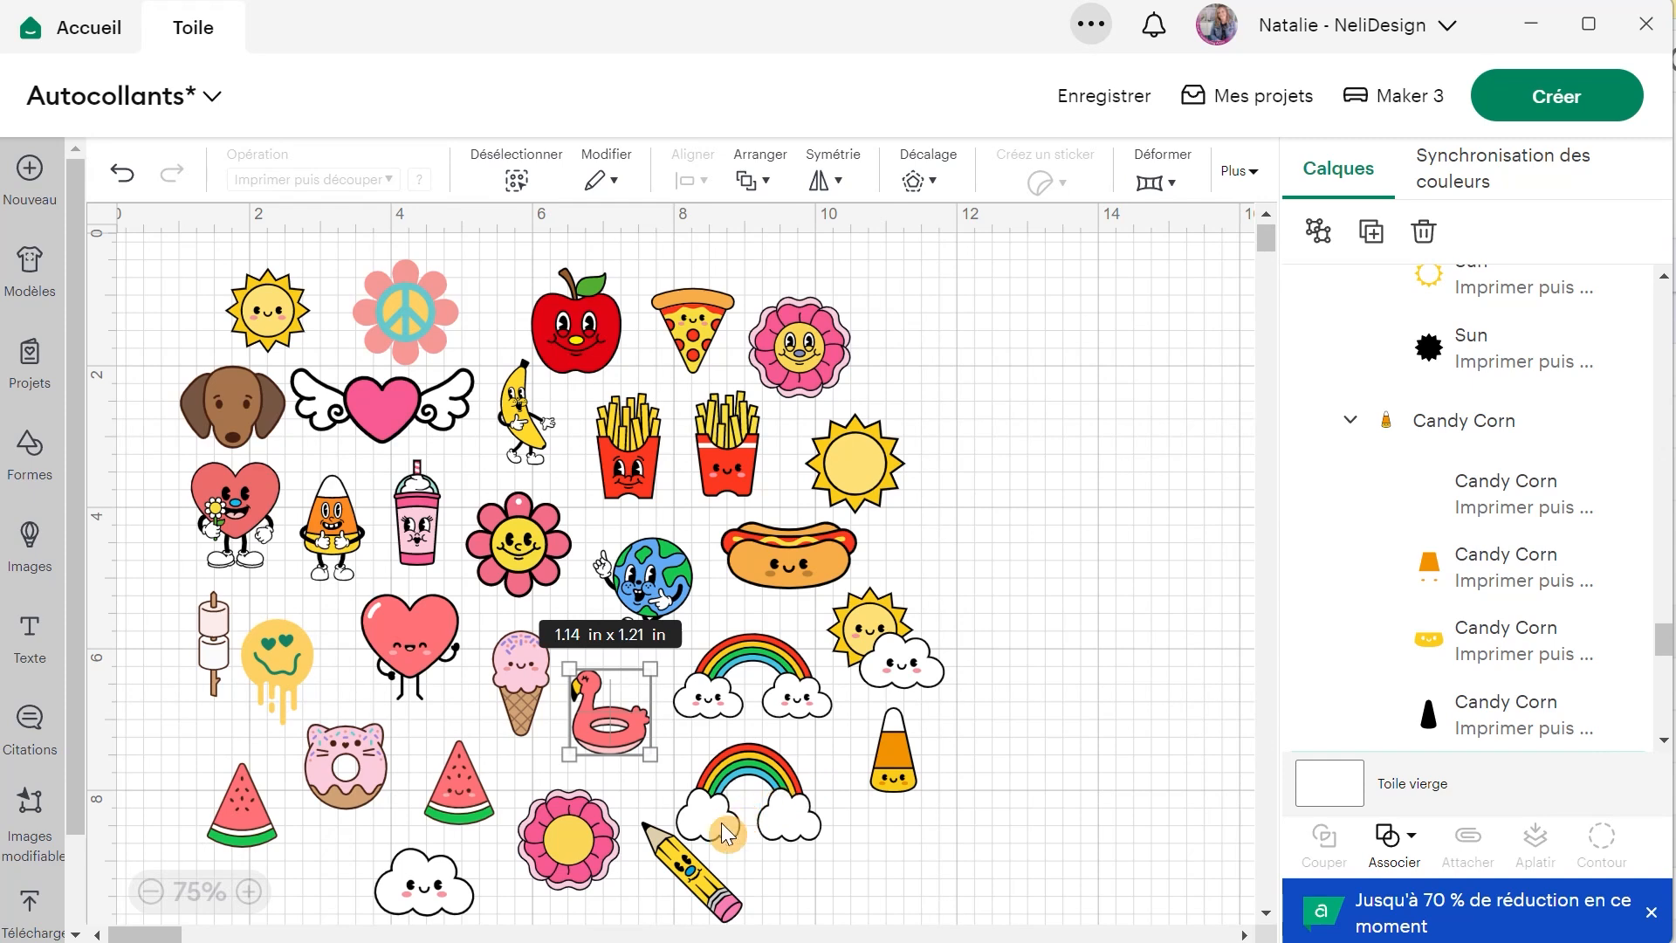
pyautogui.moveTo(237, 810); pyautogui.dragTo(246, 768)
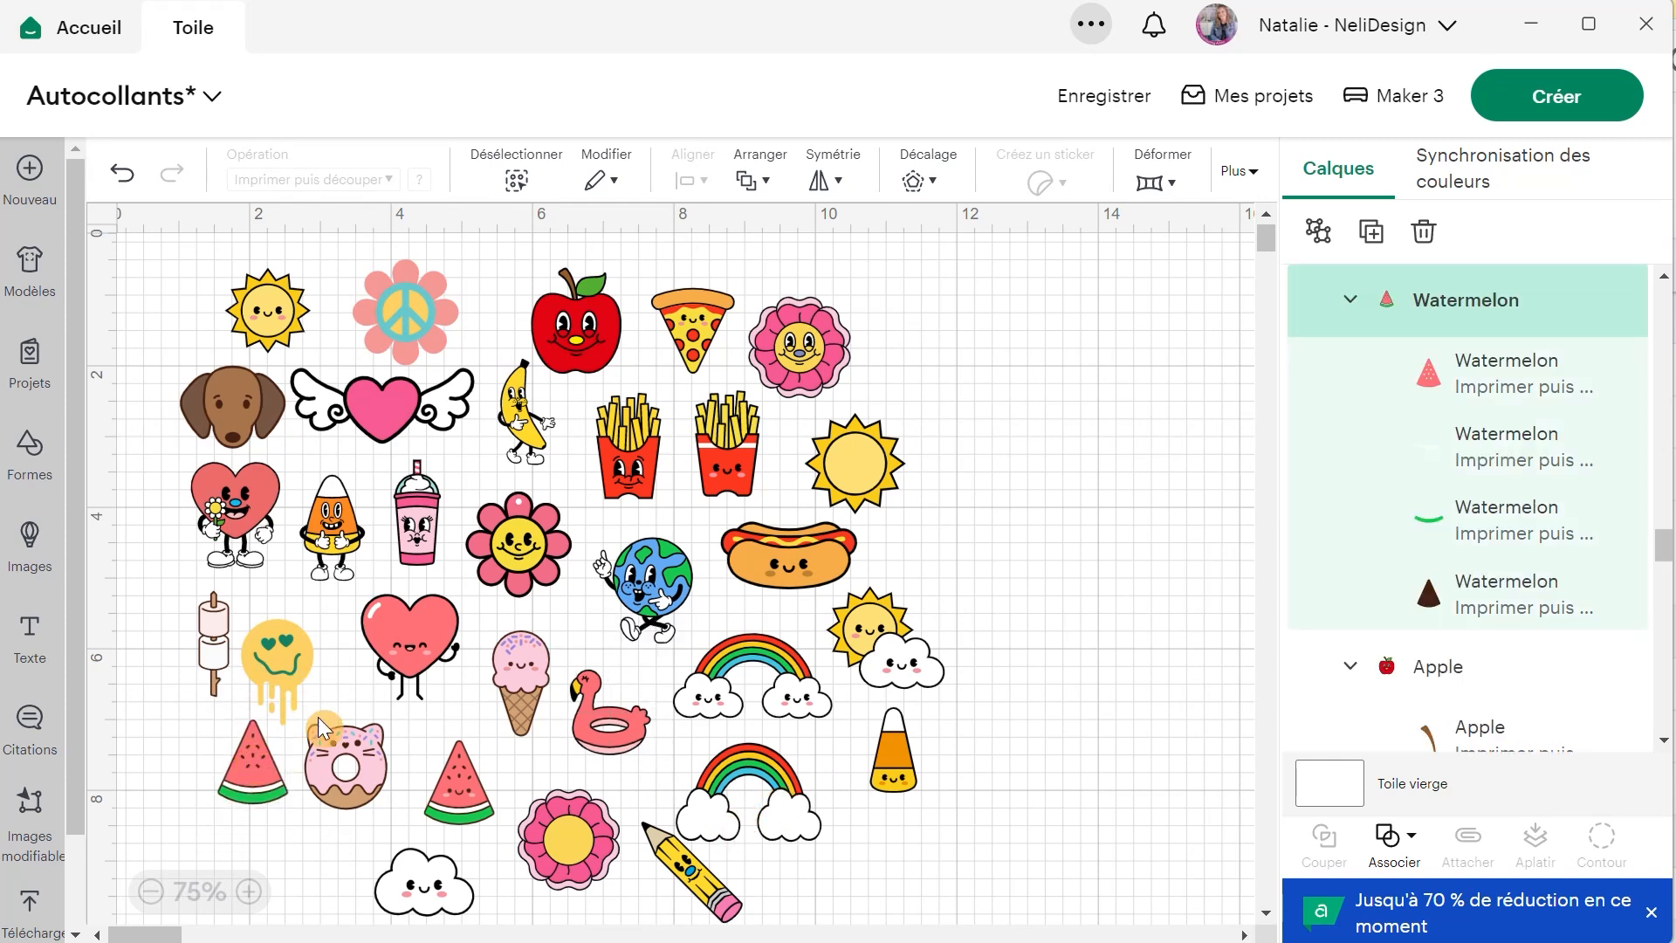
pyautogui.click(860, 468)
pyautogui.moveTo(861, 459); pyautogui.dragTo(835, 457)
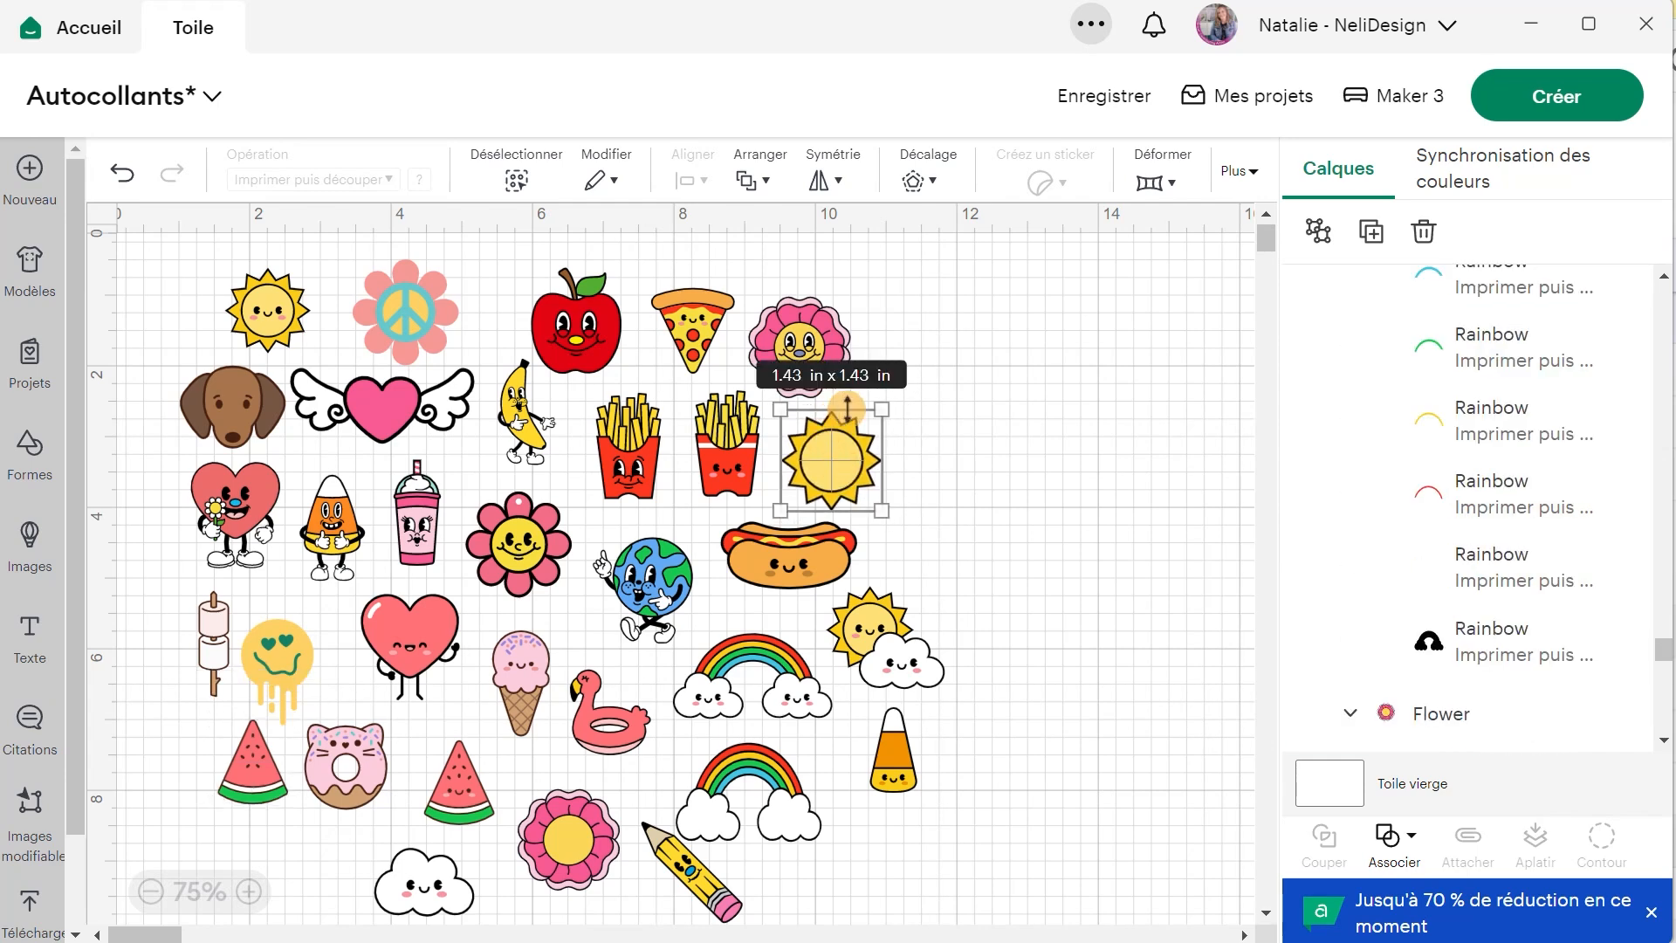
pyautogui.click(973, 448)
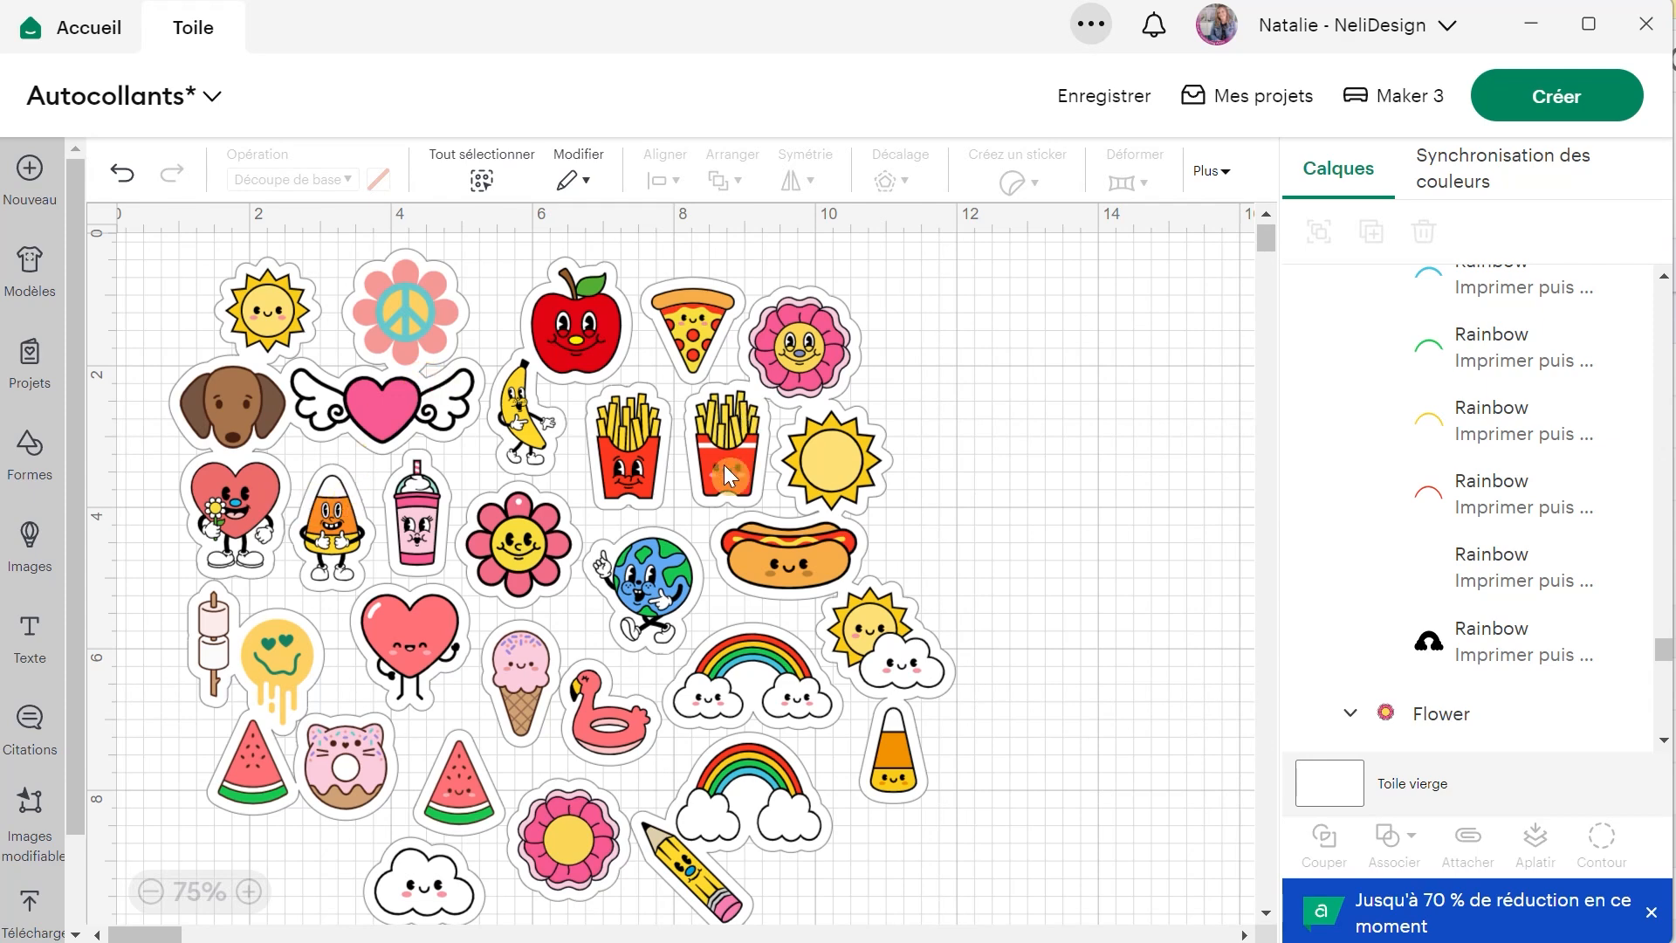
# Nudge the cat donut inside the sticker slightly to the right, away from the neighbouring watermelon slice.
pyautogui.hotkey('ctrl', 'a')
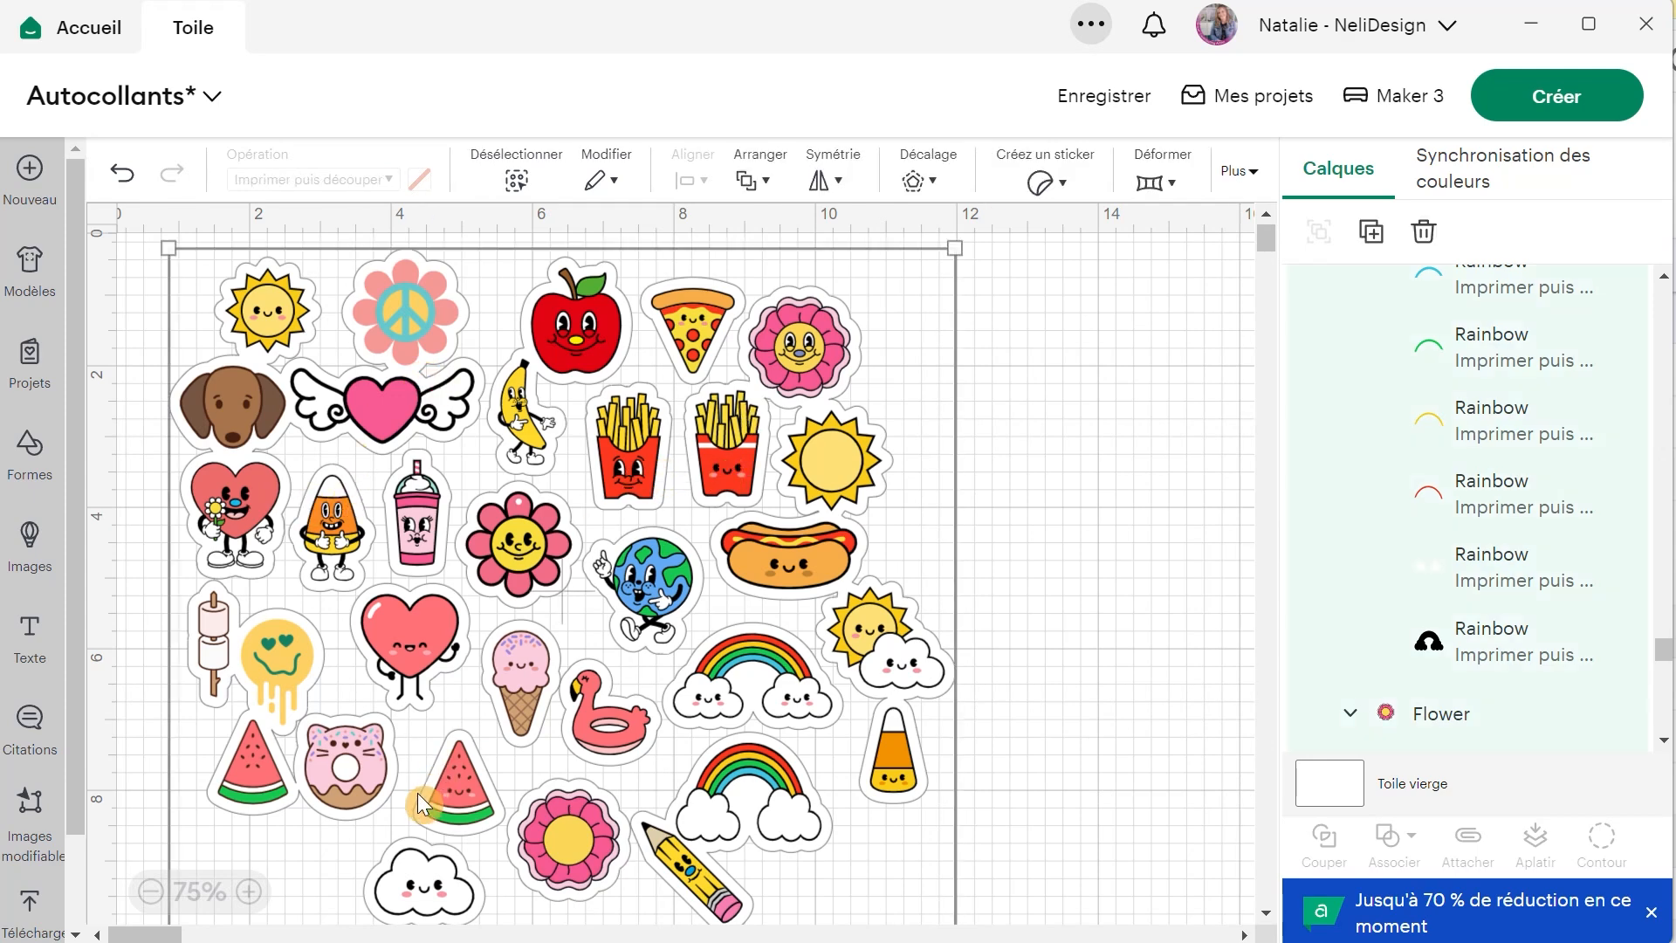
pyautogui.click(358, 777)
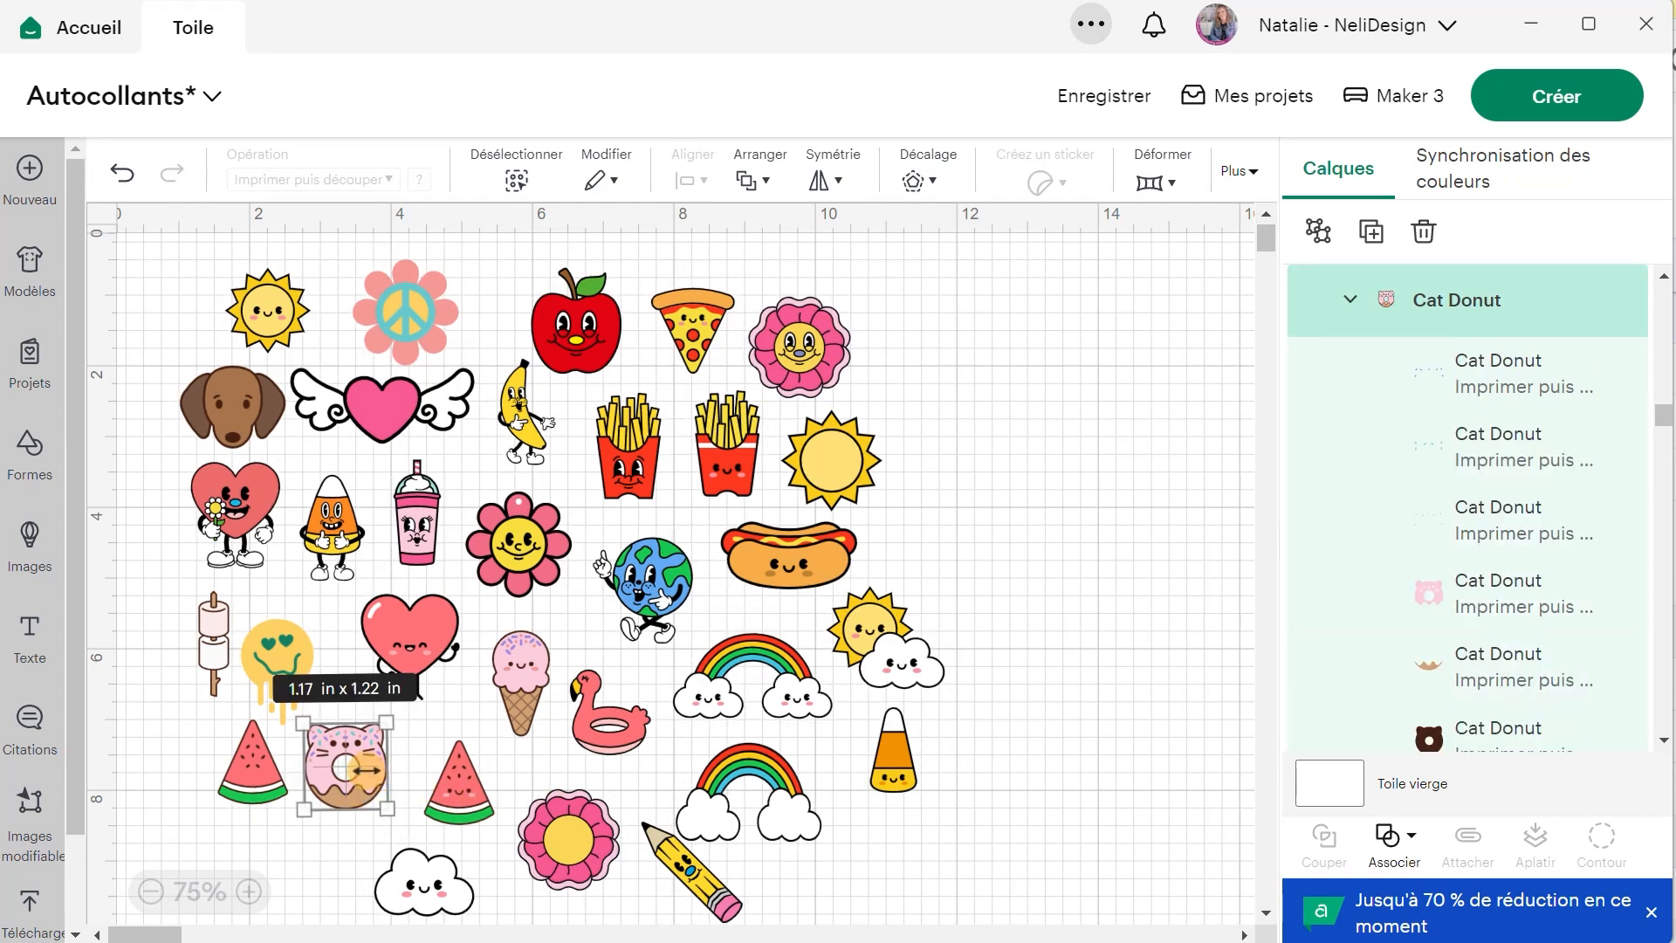
pyautogui.moveTo(341, 778); pyautogui.dragTo(353, 778)
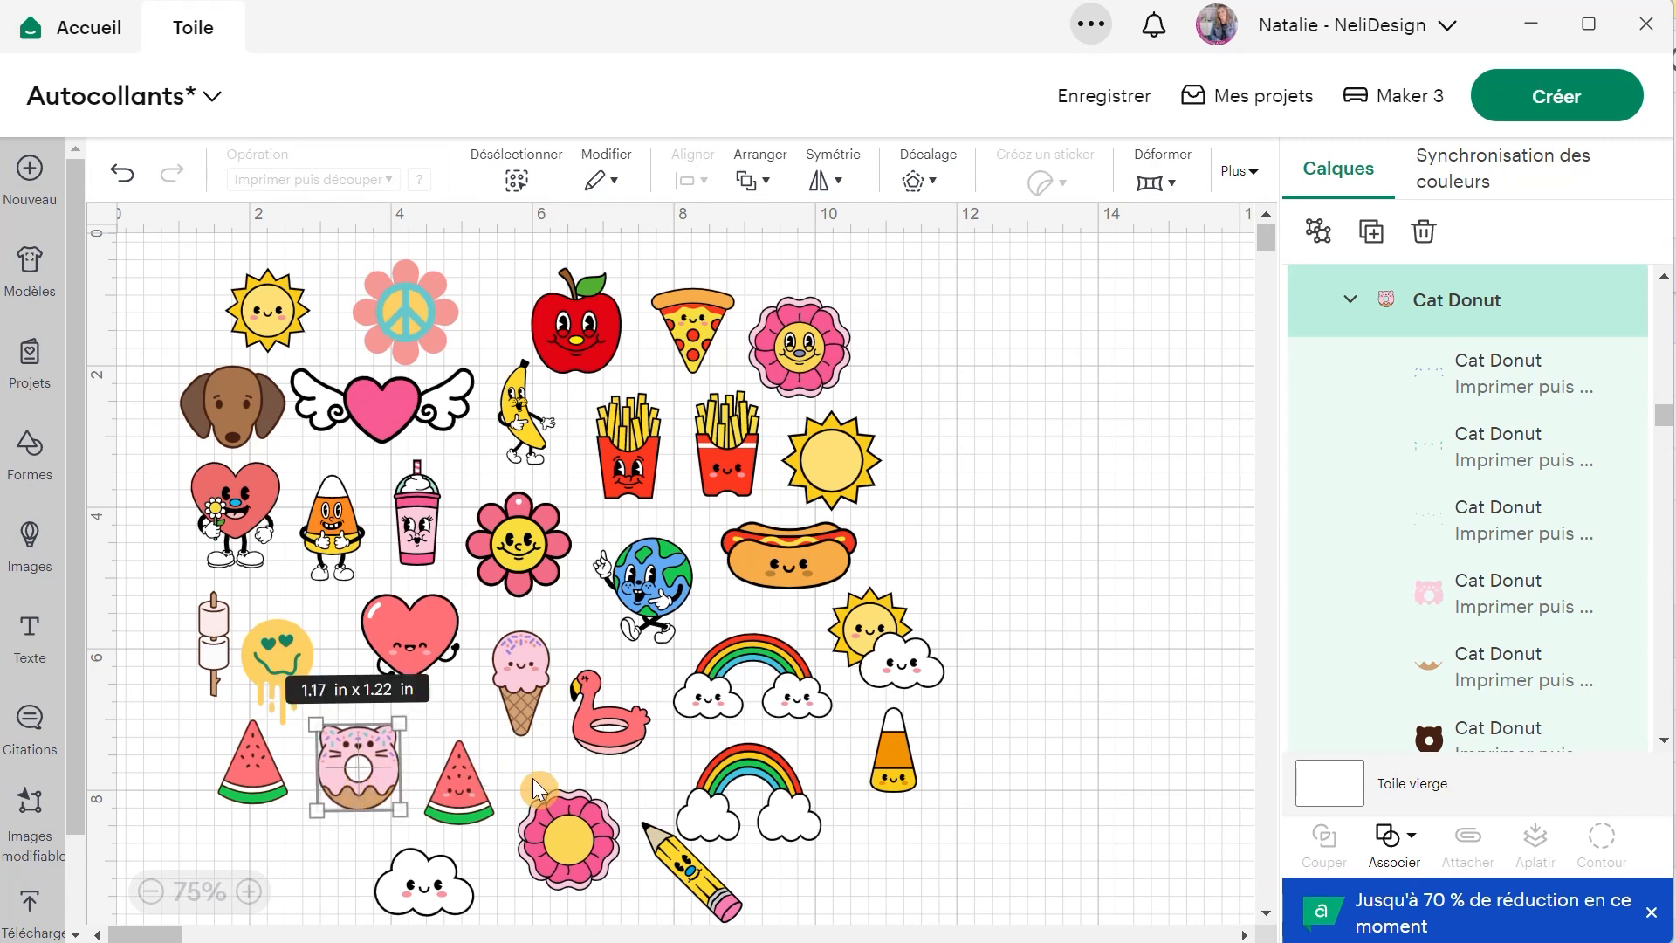
# Duplicate the cat donut and place the copy in the empty area to the right of the plain sun.
pyautogui.click(1371, 231)
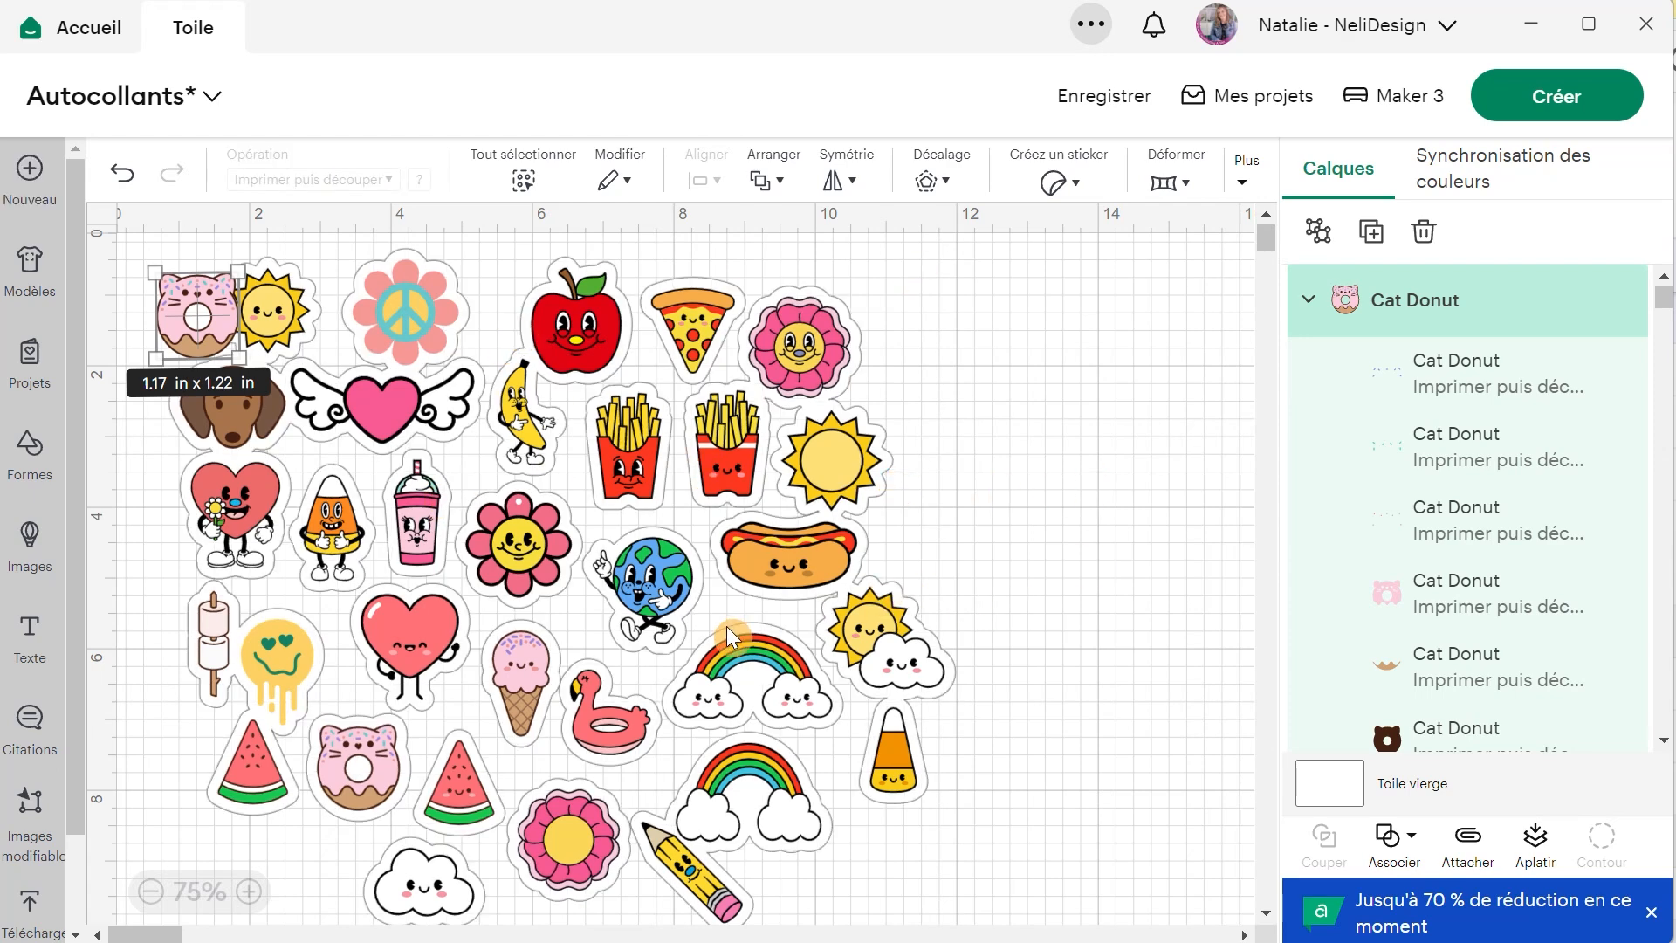
pyautogui.moveTo(196, 326); pyautogui.dragTo(943, 424)
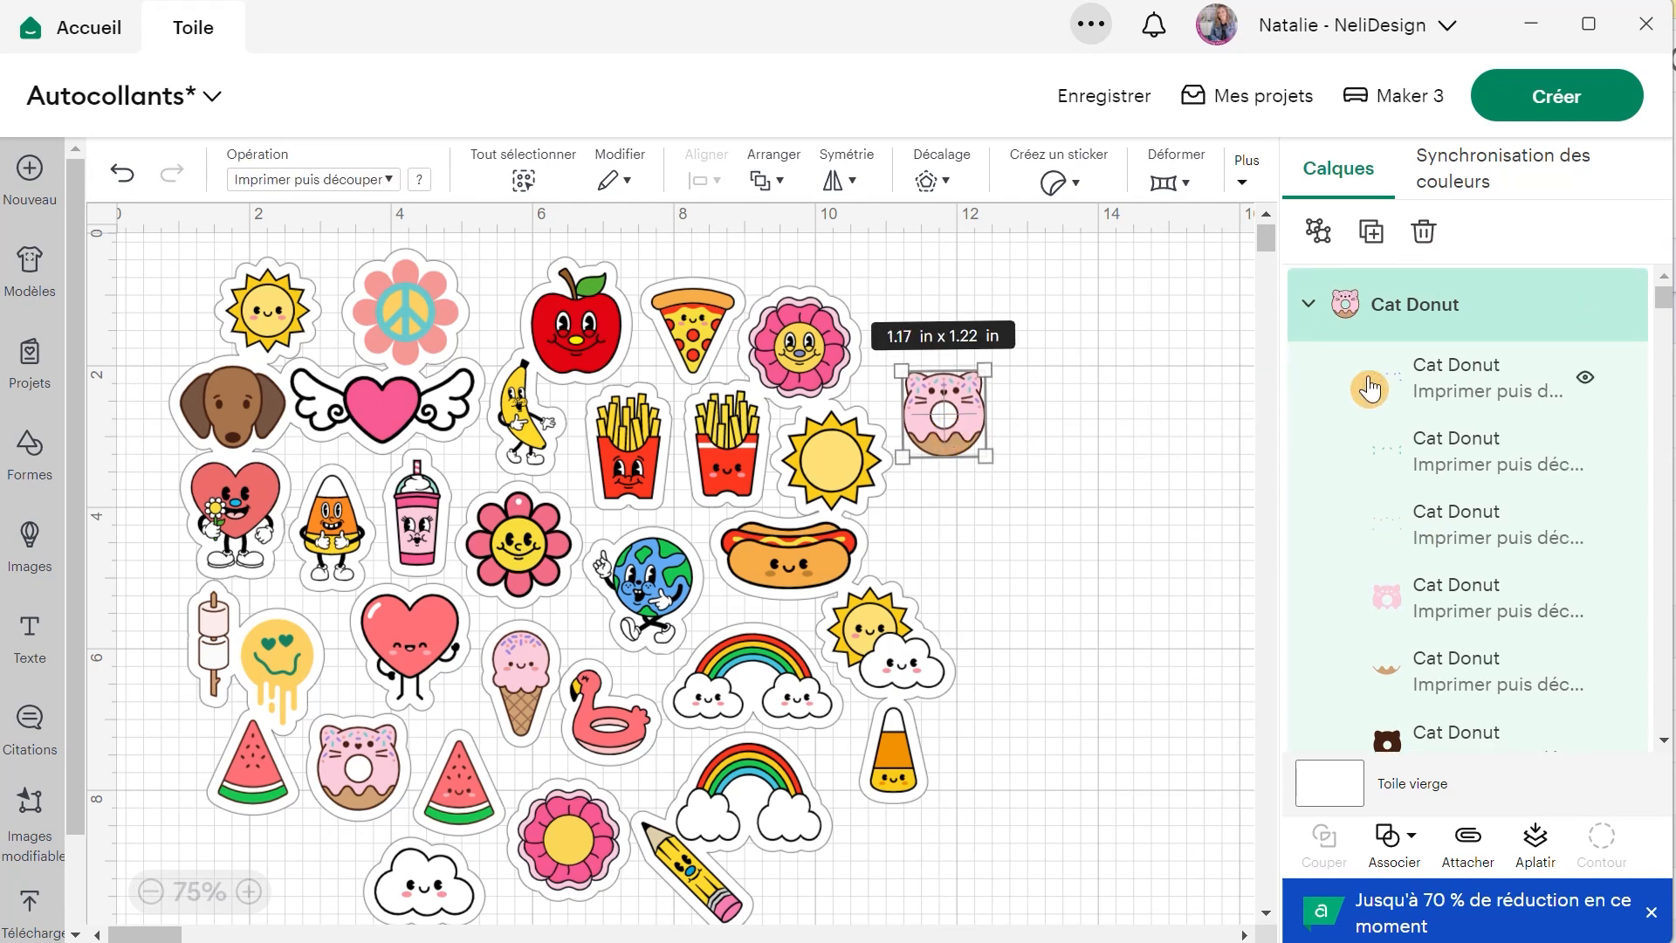
pyautogui.scroll(-2, 1377, 399)
pyautogui.scroll(2, 1316, 587)
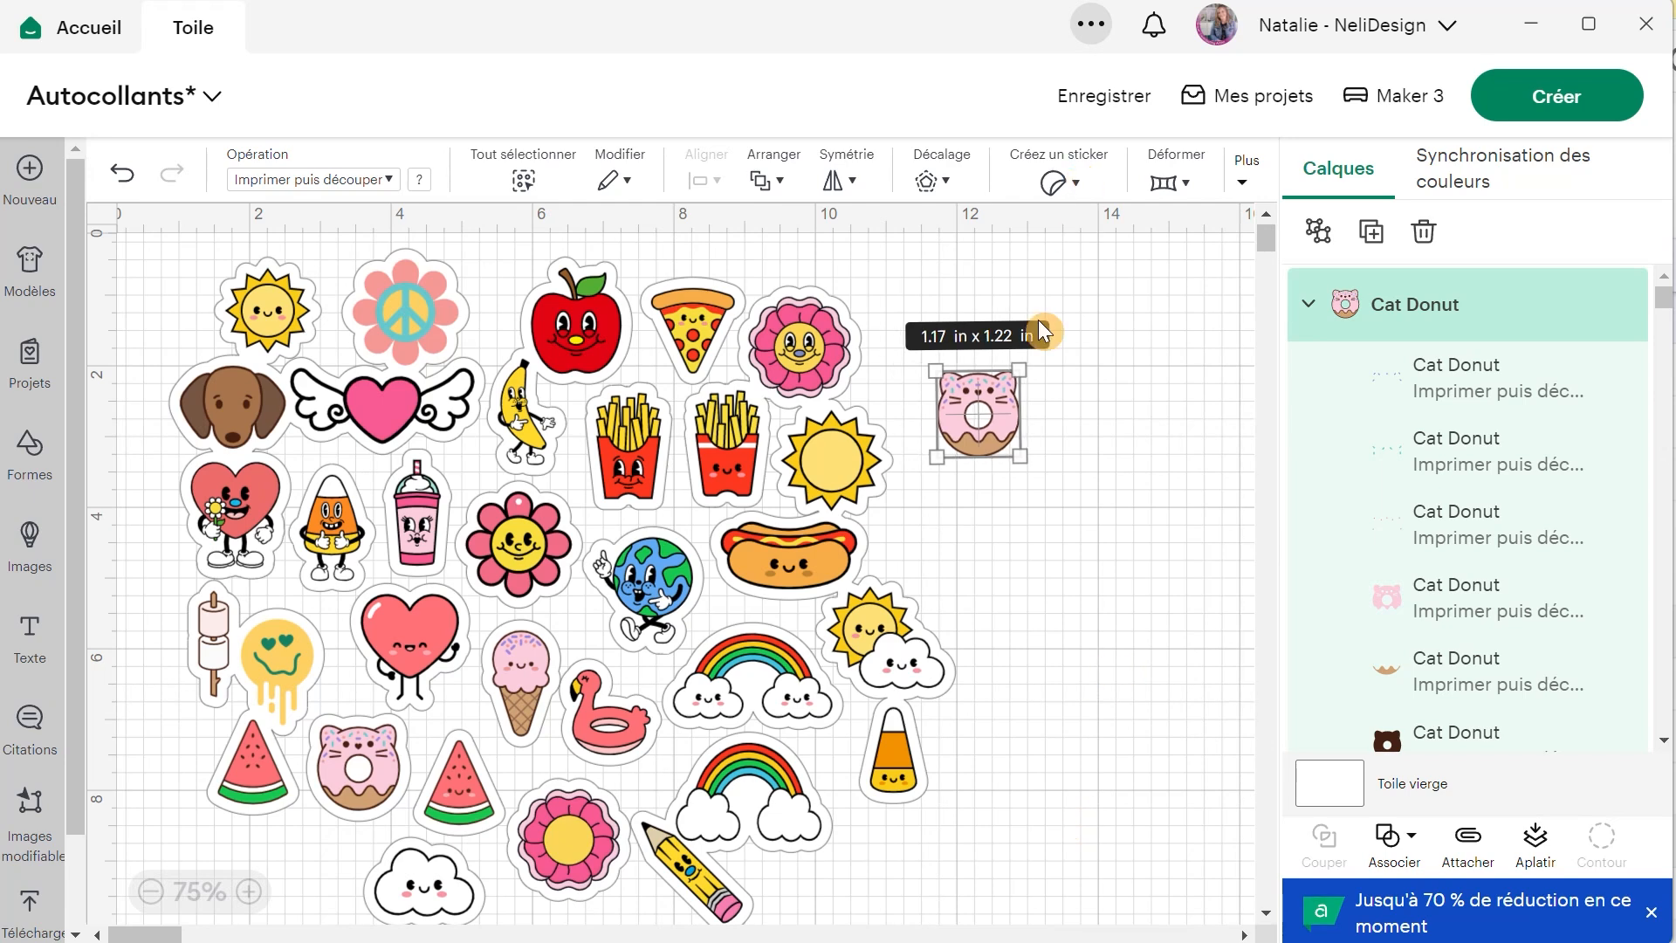
# Add the cat donut copy to the Sticker layer group and position it beside the smiling pink flower.
pyautogui.click(1301, 311)
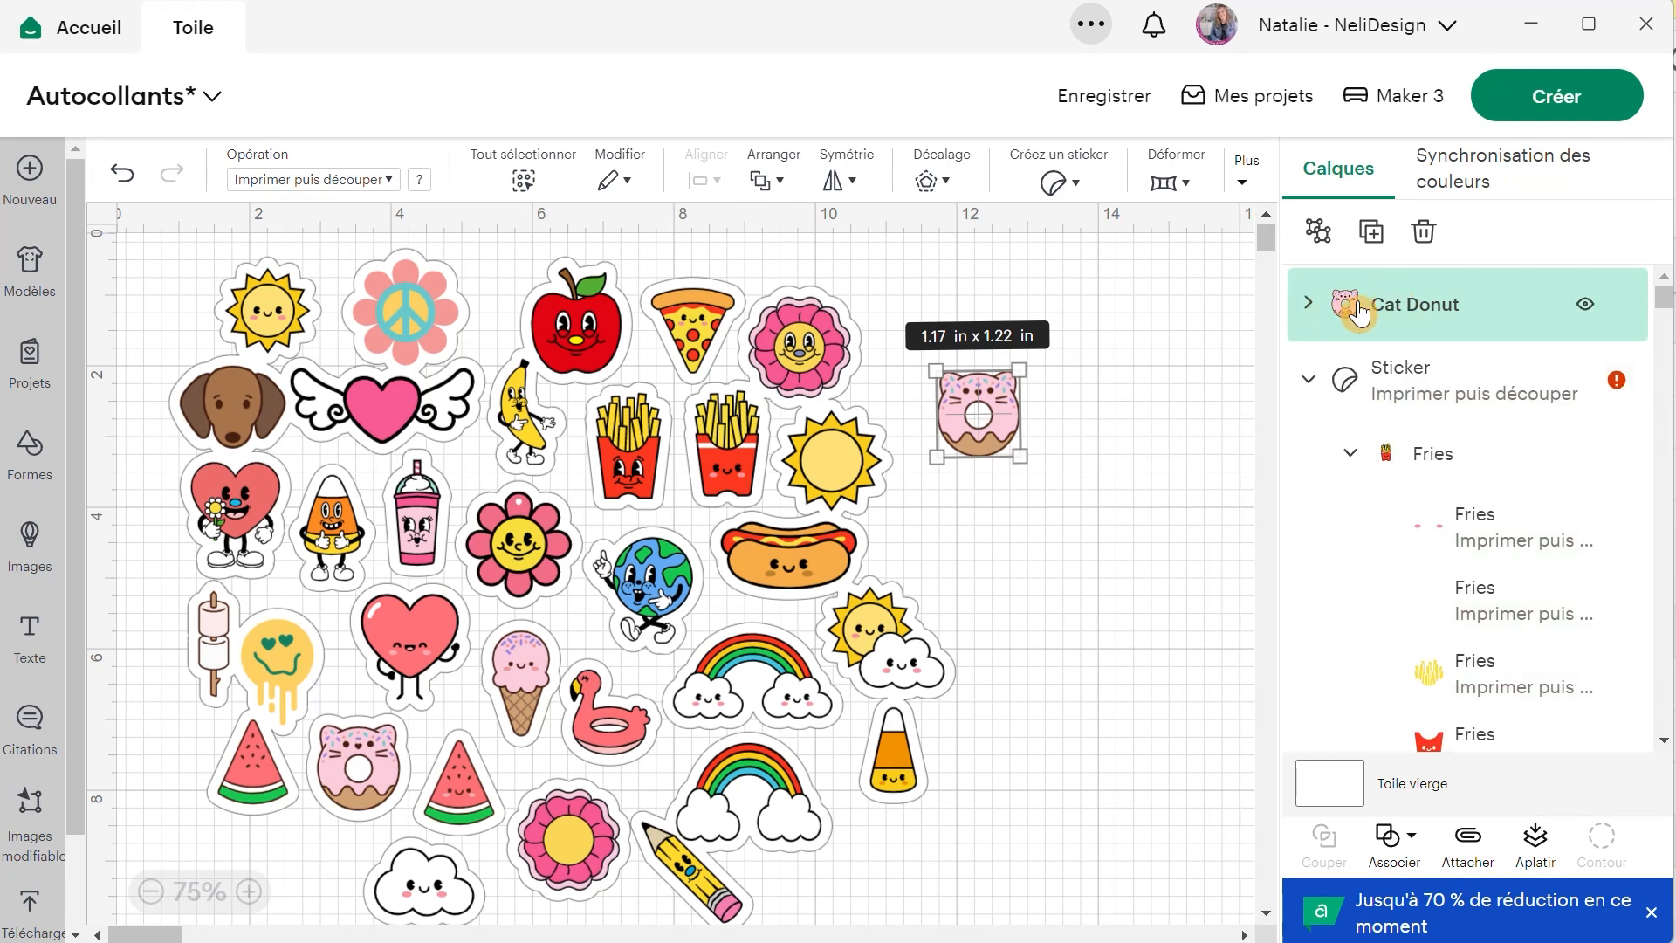
pyautogui.moveTo(1400, 305); pyautogui.dragTo(1384, 381)
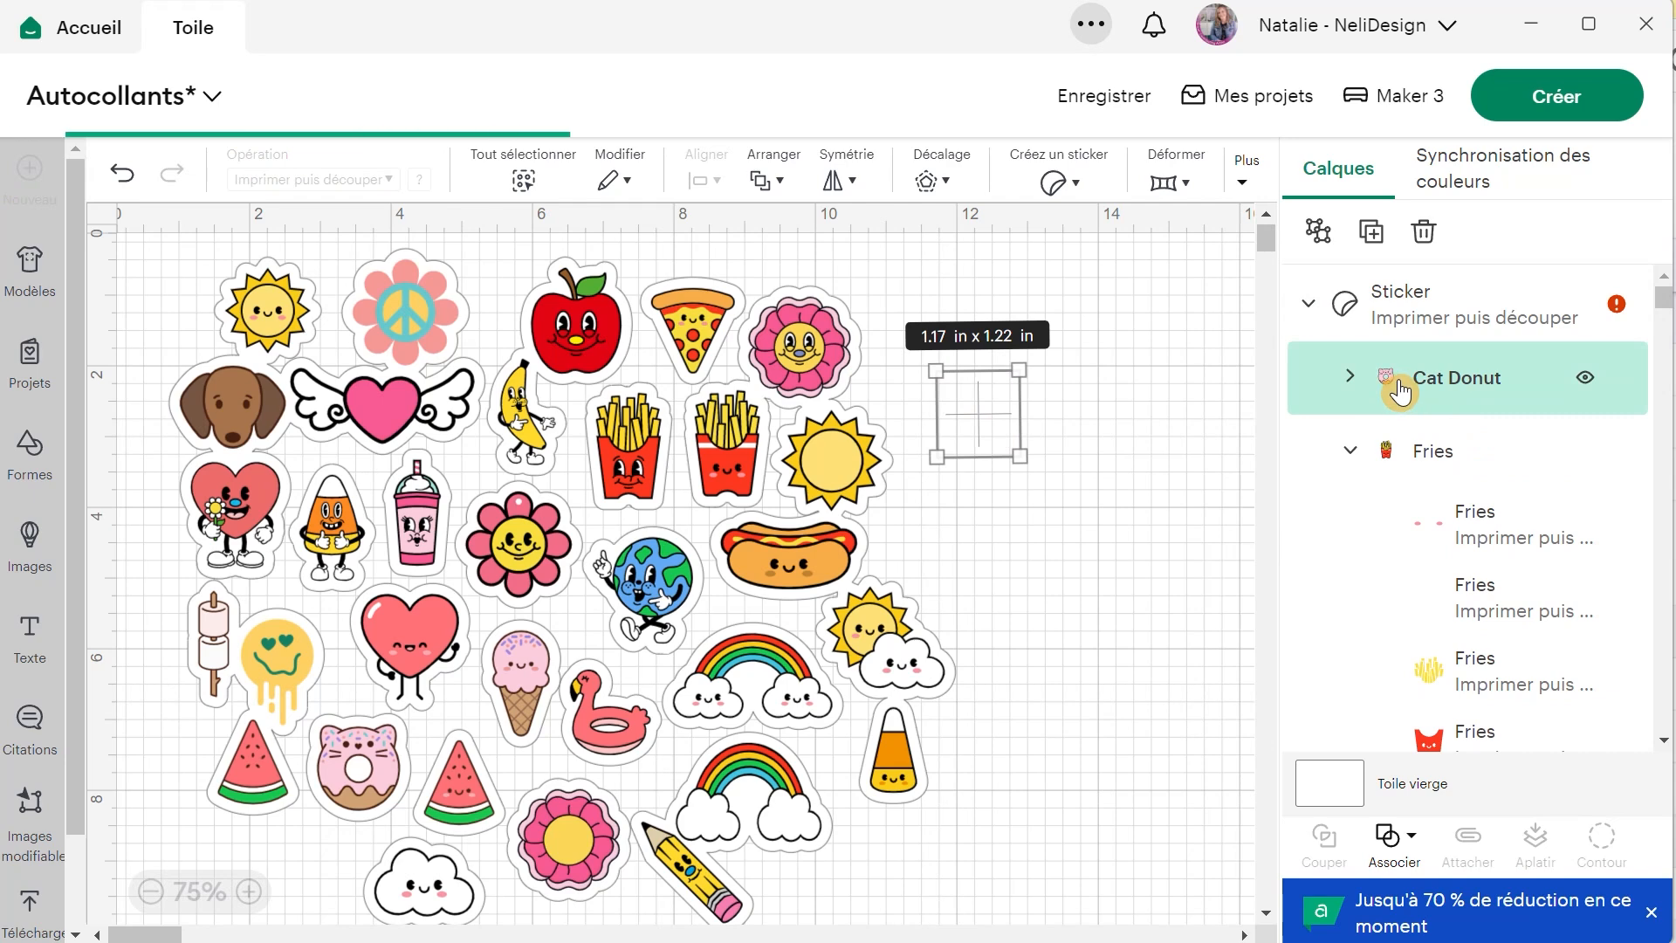
pyautogui.click(1114, 412)
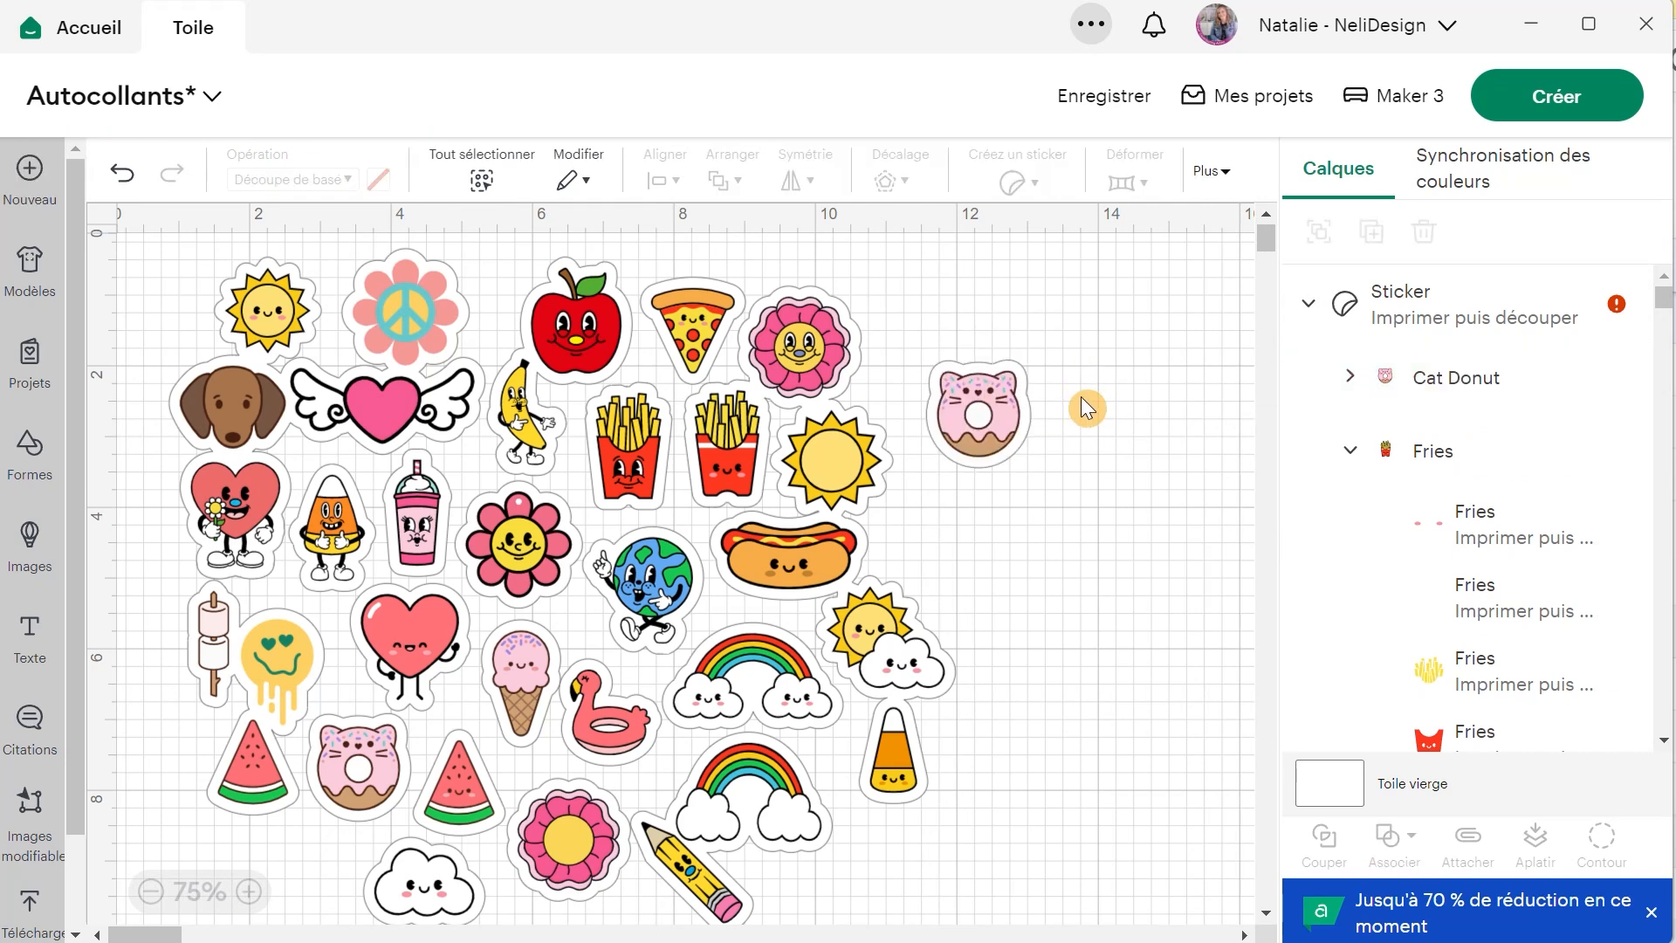
pyautogui.click(972, 413)
pyautogui.click(972, 414)
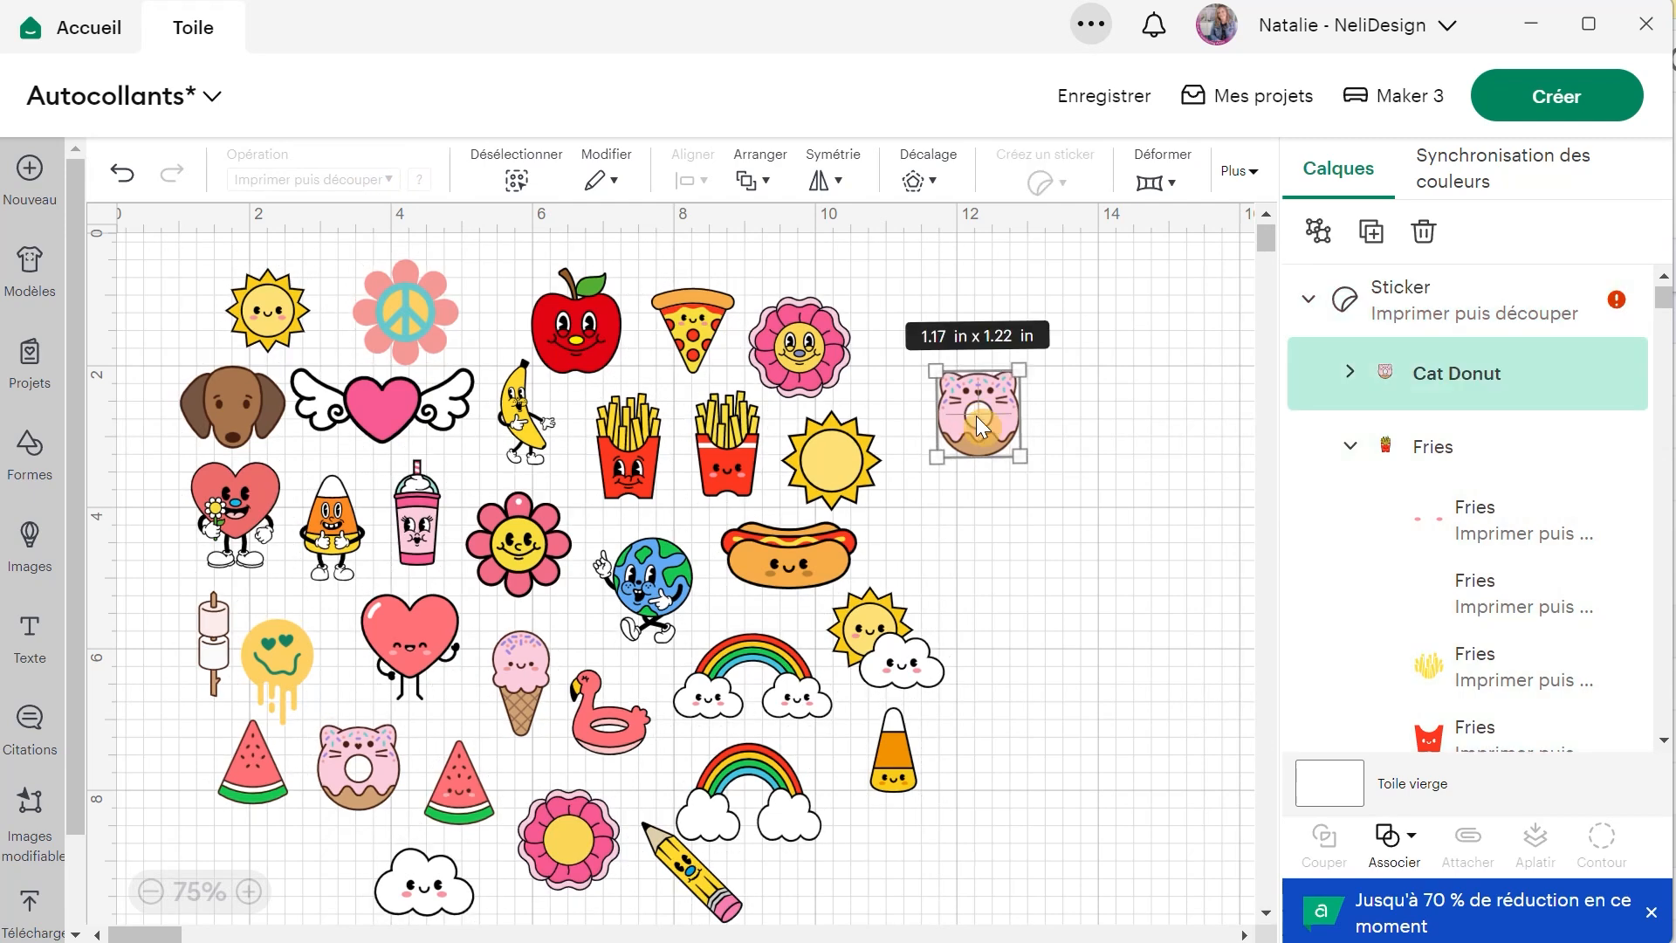
pyautogui.moveTo(976, 412); pyautogui.dragTo(906, 375)
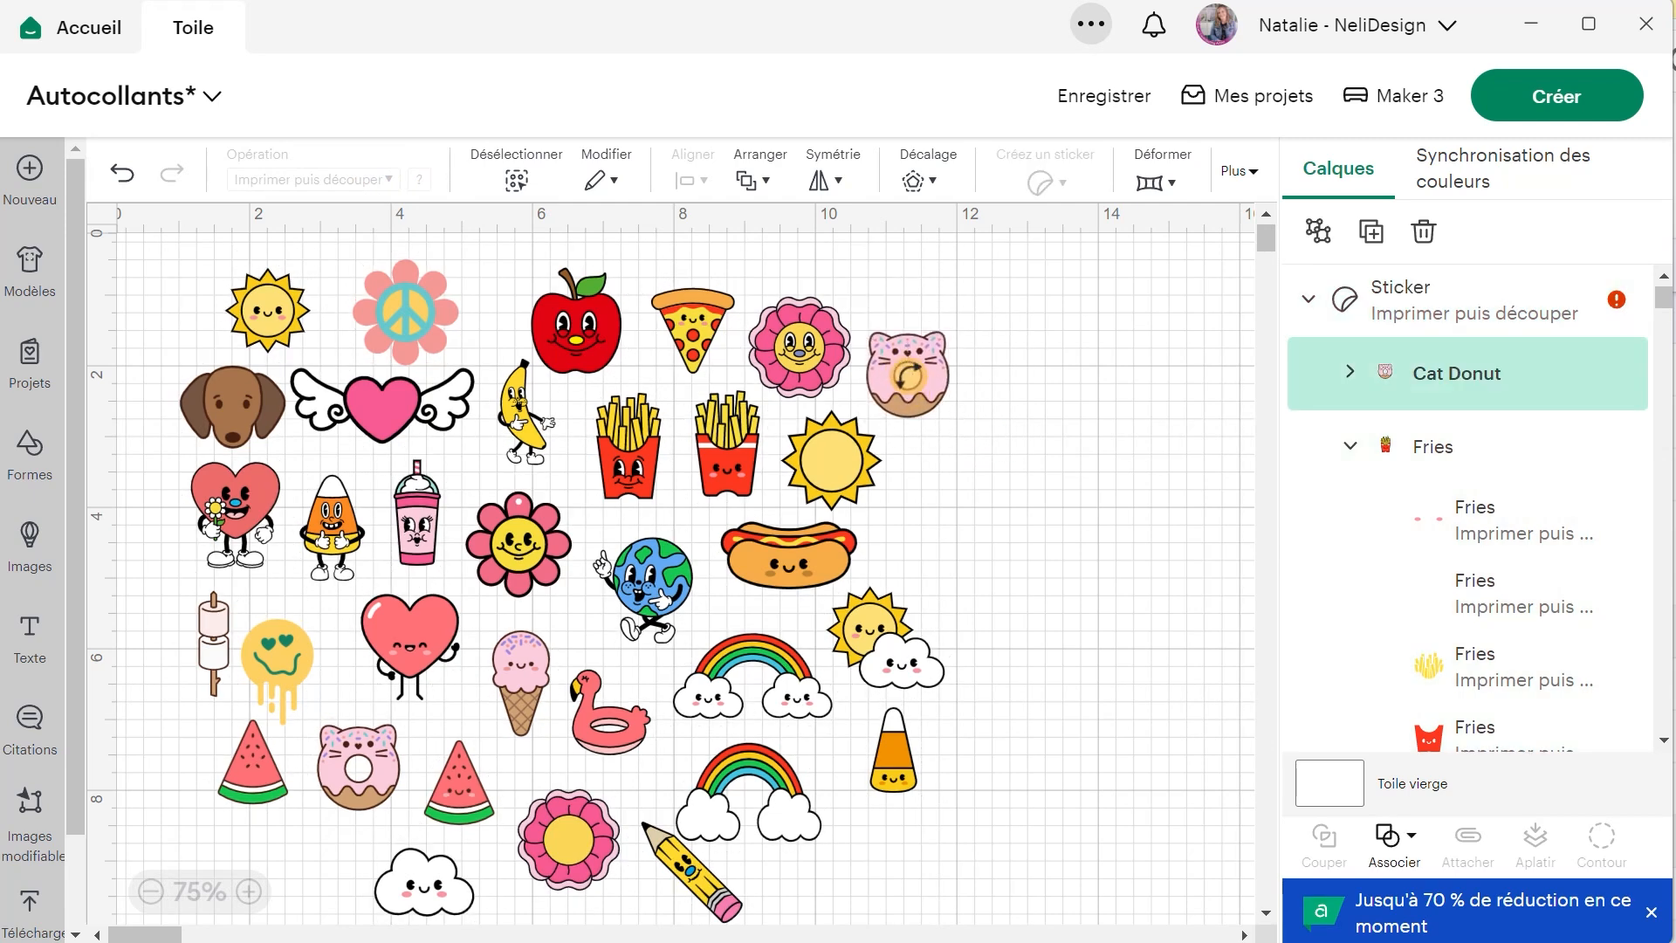
pyautogui.click(1082, 459)
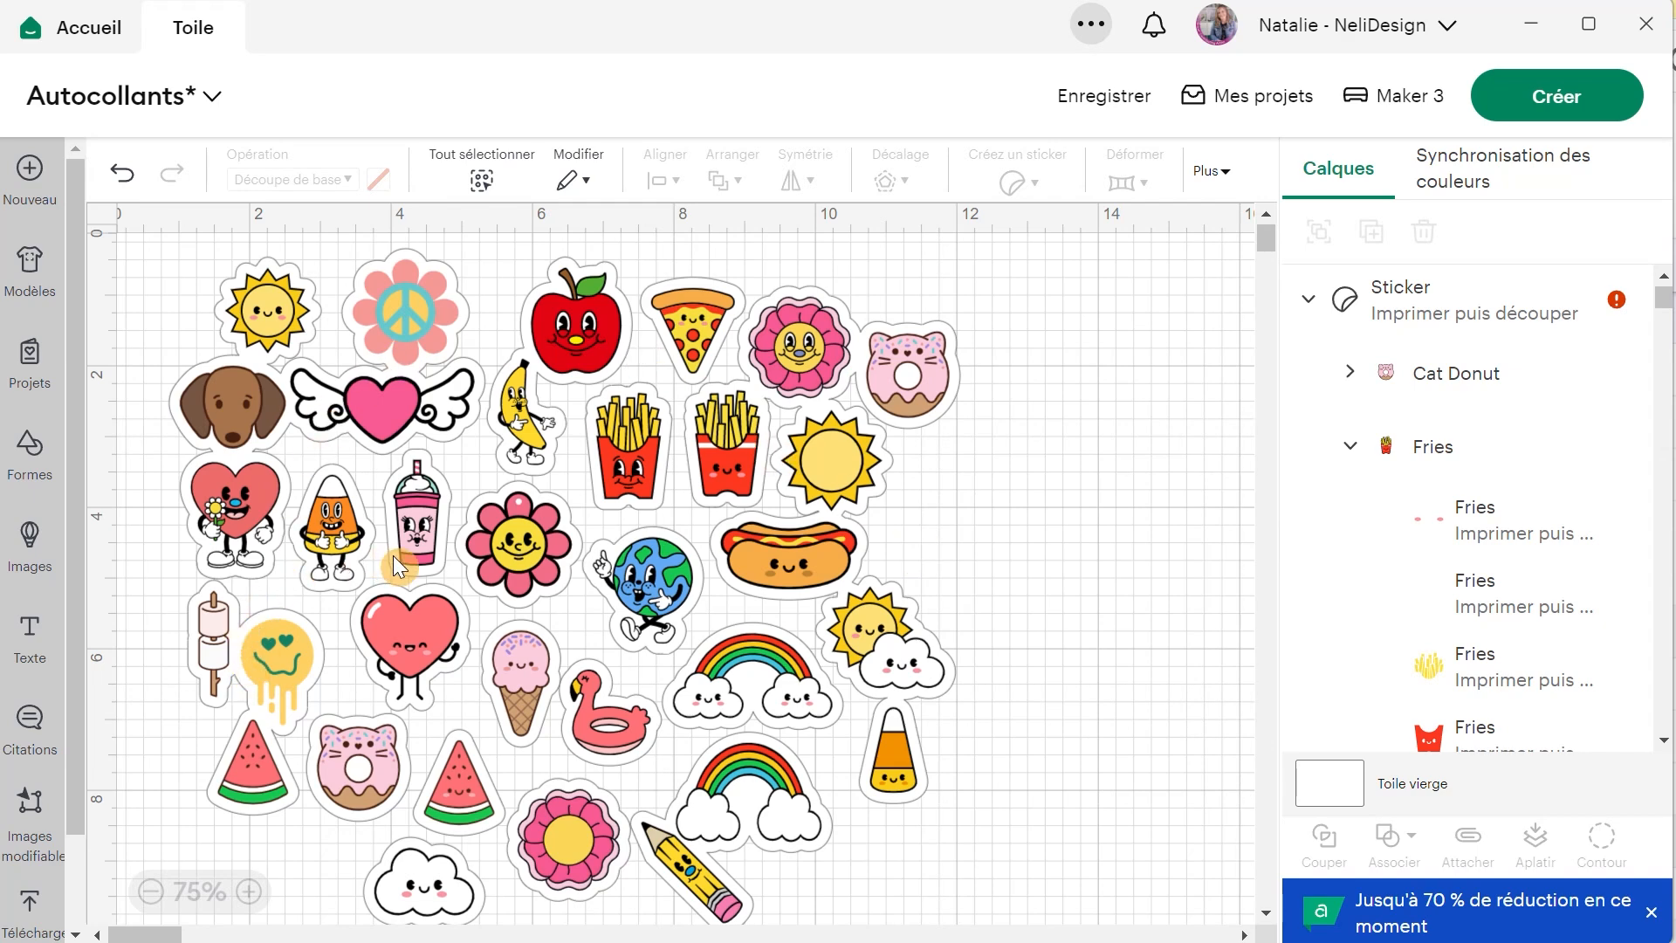
# Open the published project "Gabarit imprimer puis découper Formats lettre et A4" from the account's own profile.
pyautogui.click(1395, 37)
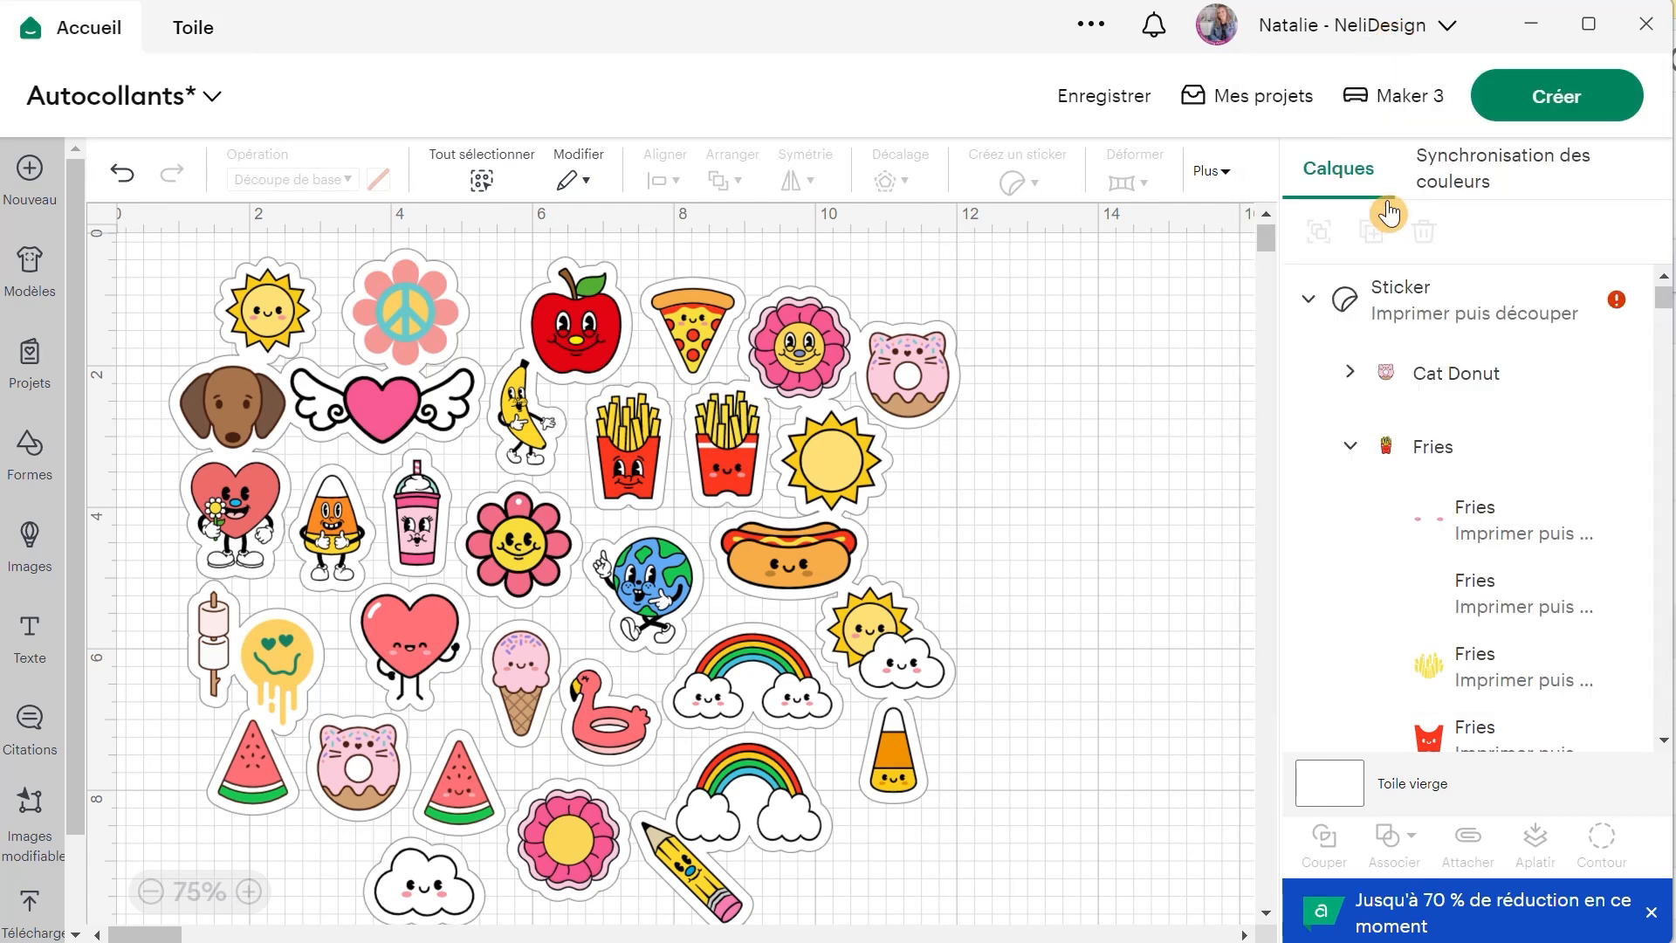
pyautogui.click(1390, 210)
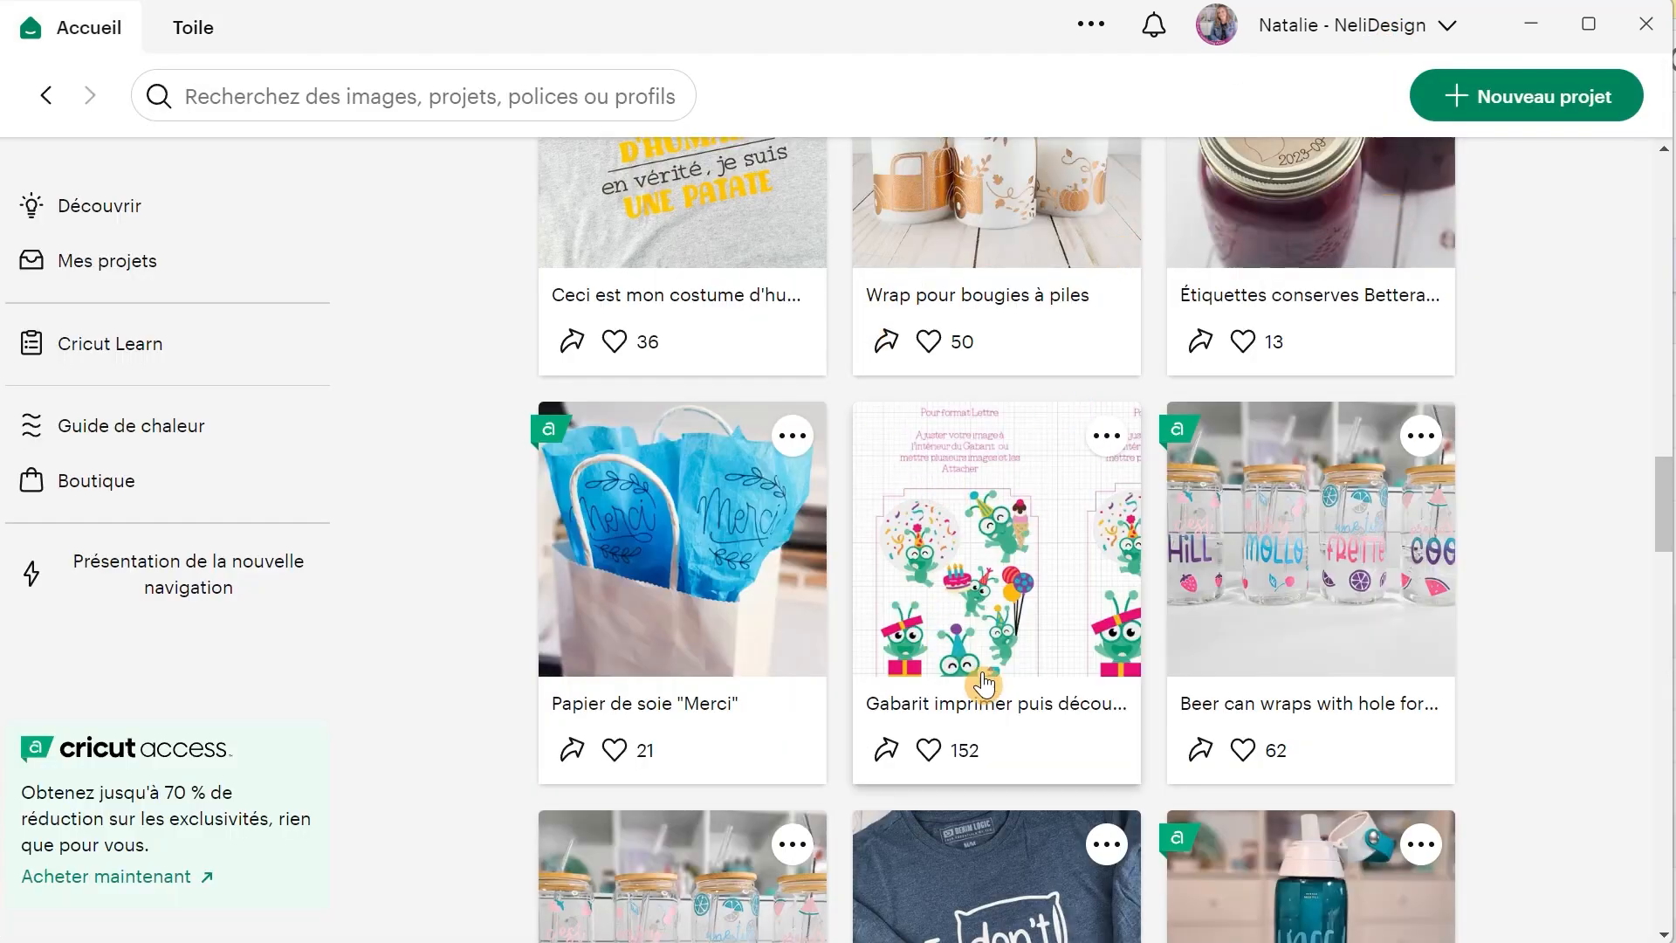
pyautogui.click(943, 551)
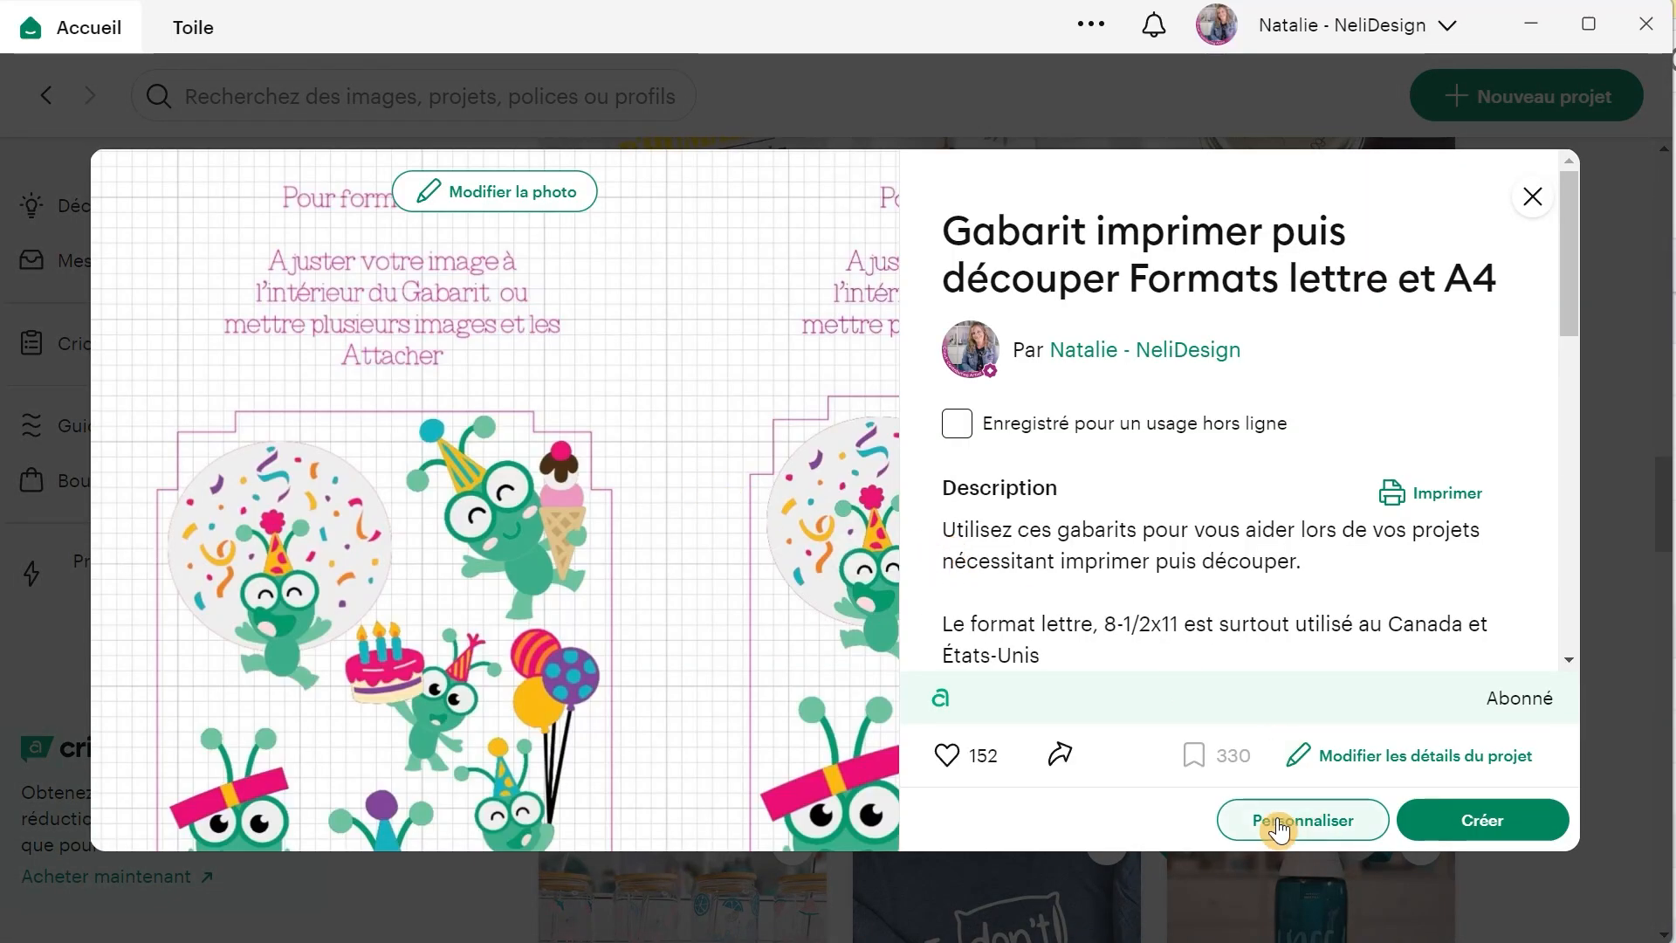